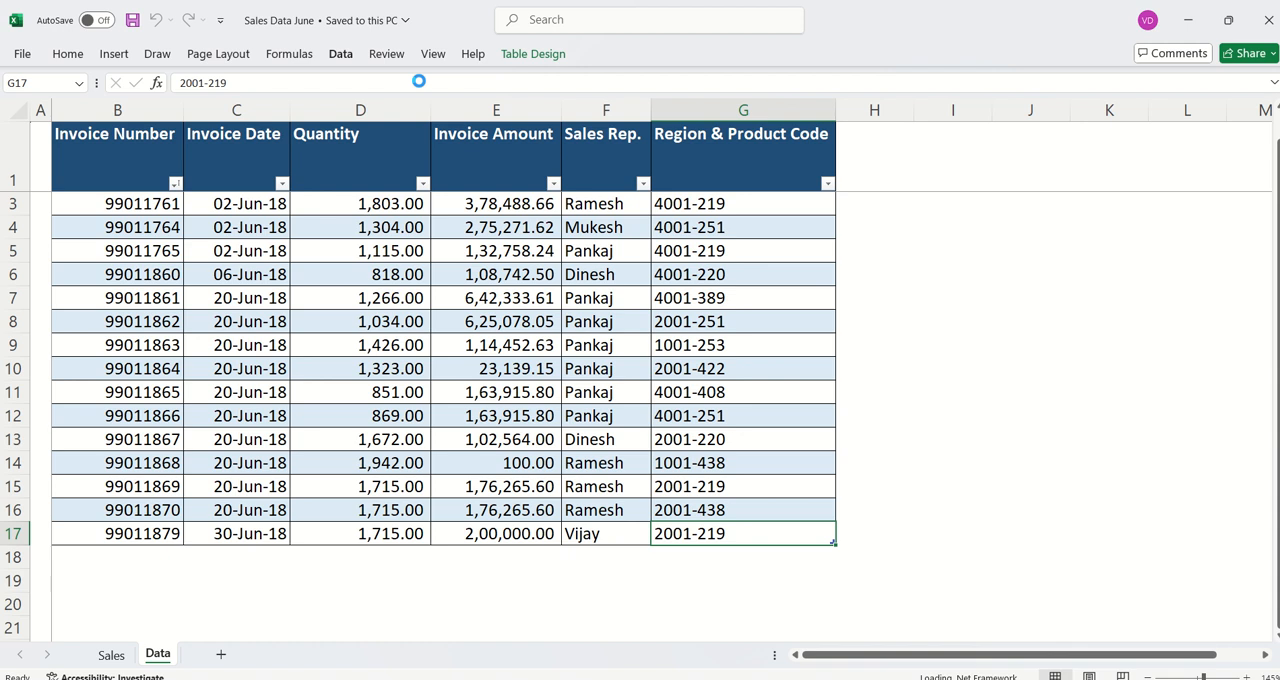
- Try to delete the Data query from the workbook's queries
right_click(1075, 250)
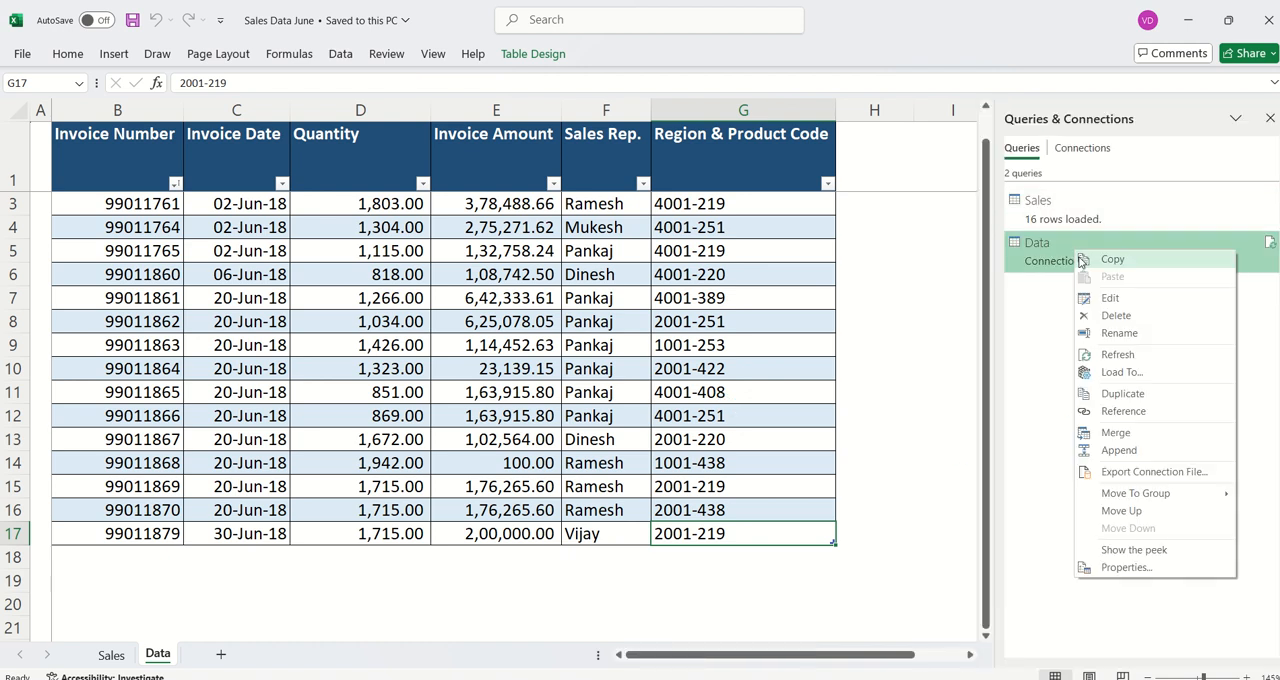
left_click(1118, 319)
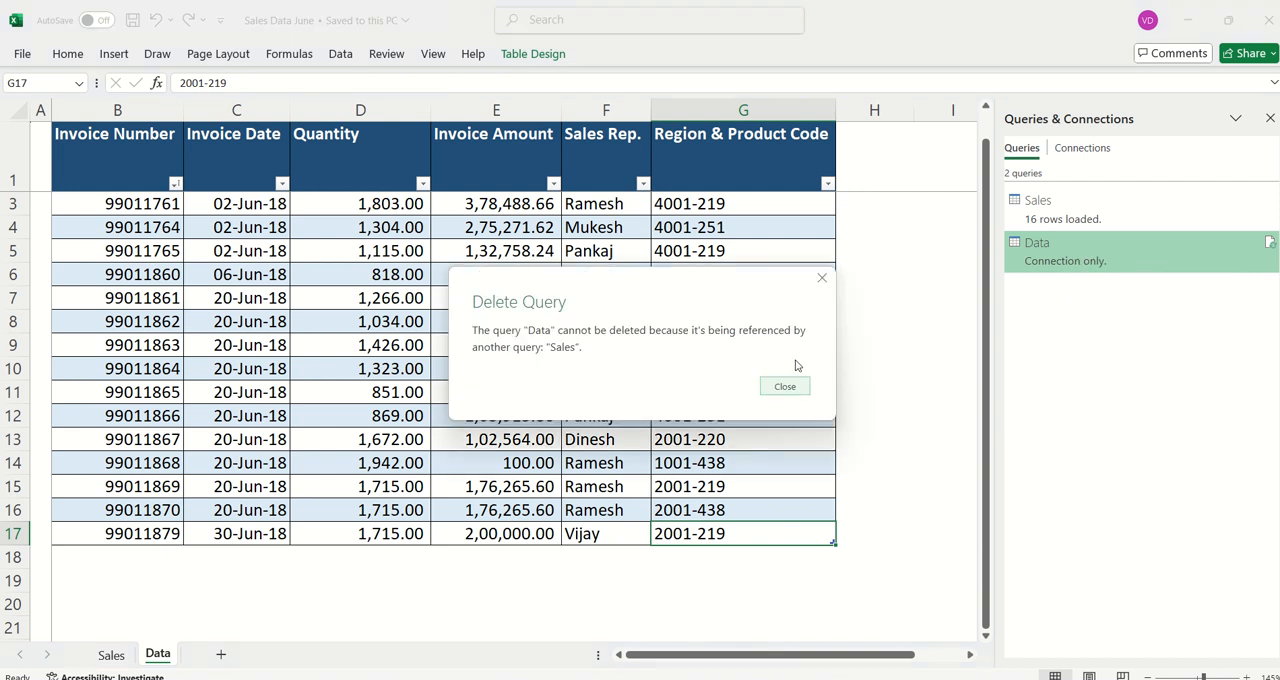
left_click(785, 386)
- Delete the Sales query from the workbook, followed by the Data query it referenced
right_click(1088, 205)
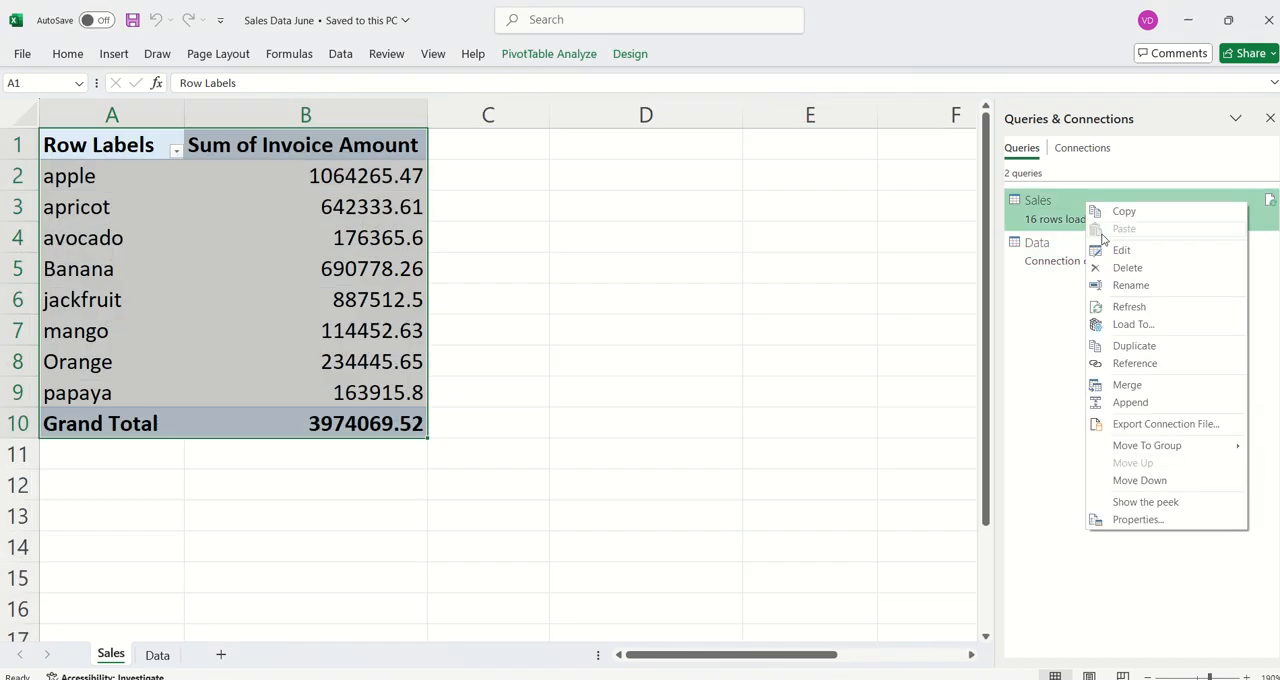
left_click(1125, 268)
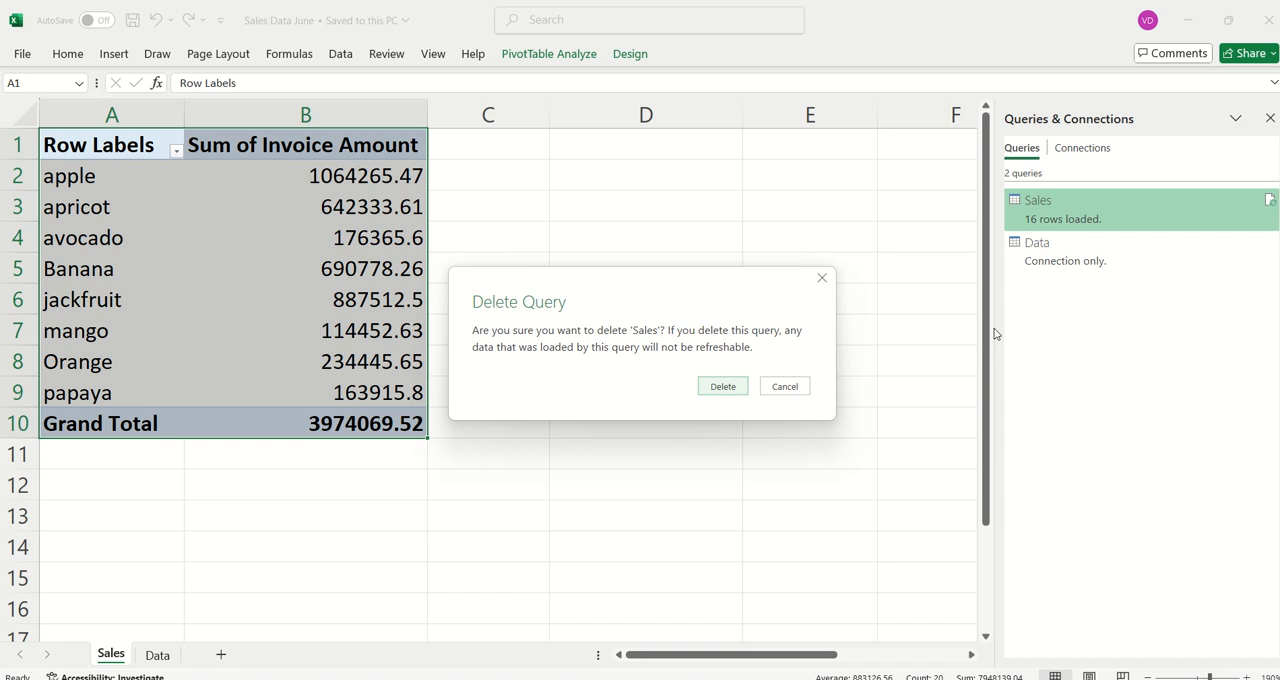
left_click(723, 387)
right_click(1090, 214)
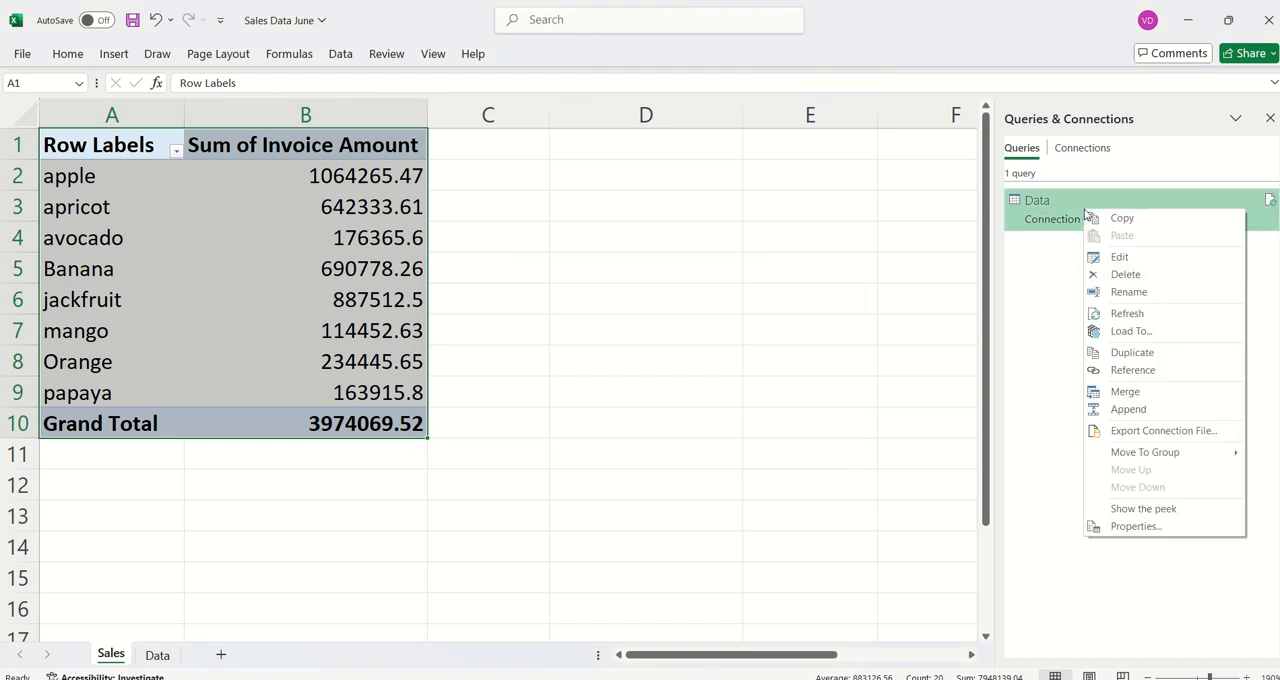
left_click(1123, 278)
left_click(725, 386)
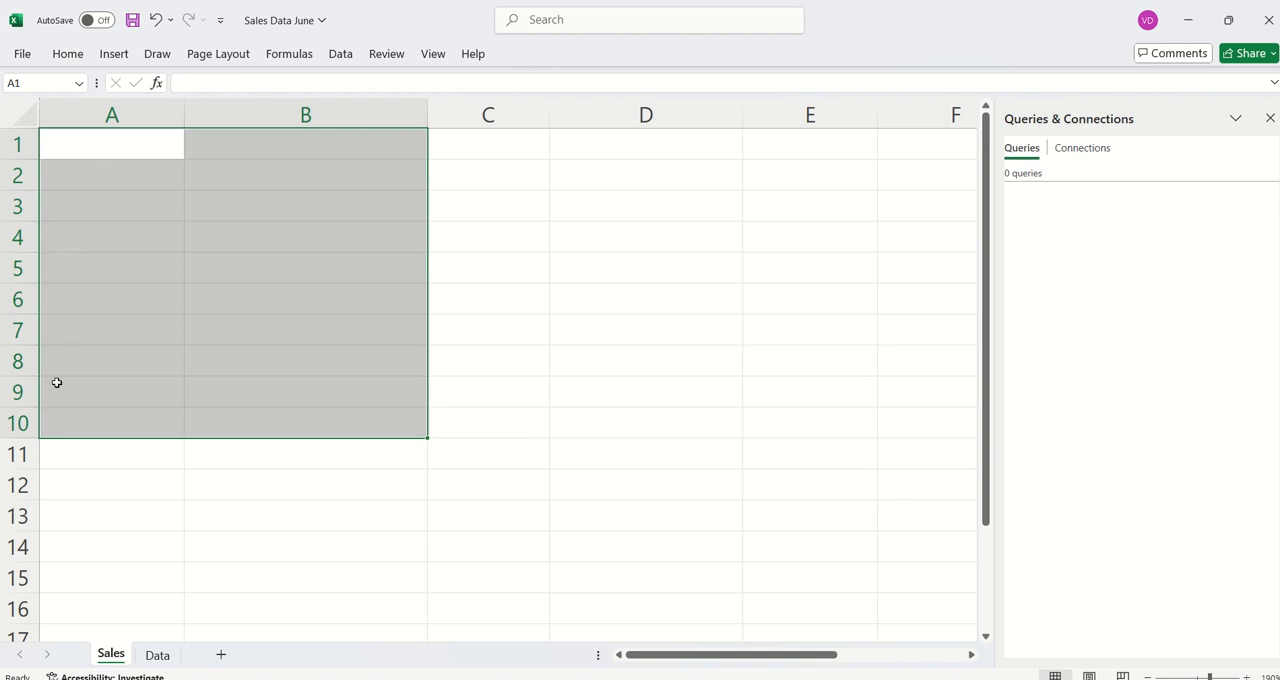
- Show the Data sheet, switch to the 01_Case Study folder in File Explorer and open the Product ID workbook to view its product list
left_click(157, 655)
left_click(414, 391)
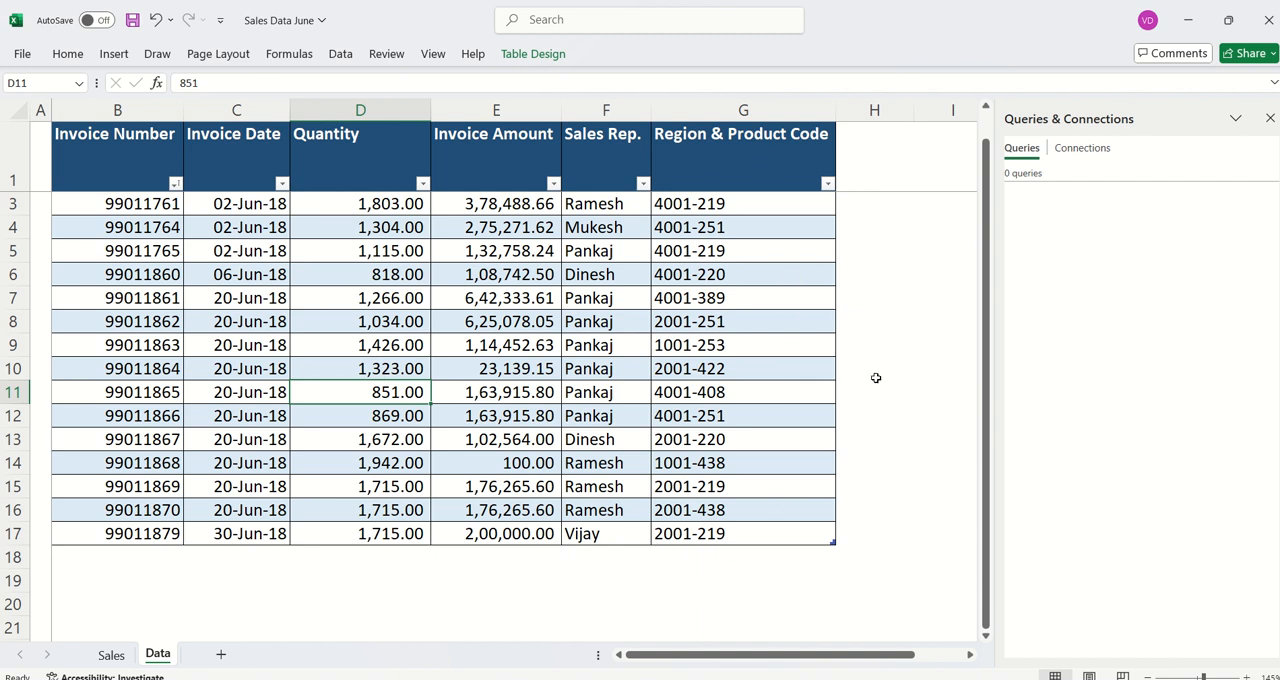
key("alt+Tab")
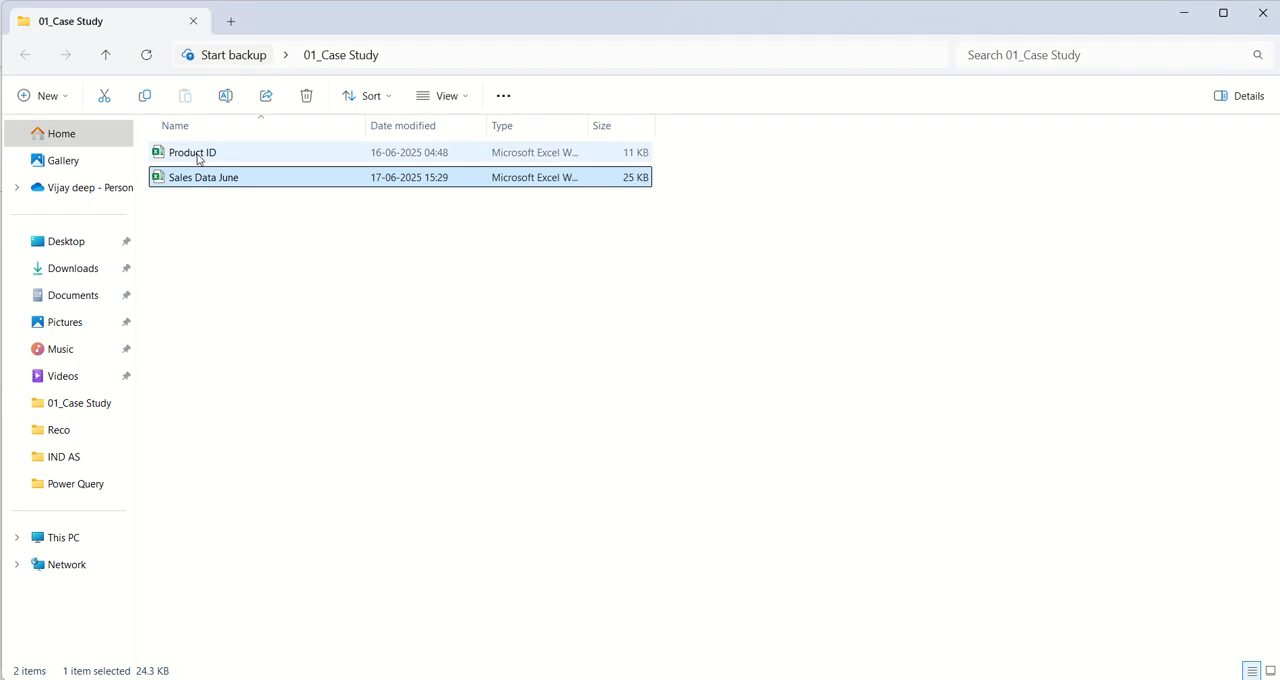
left_click(200, 155)
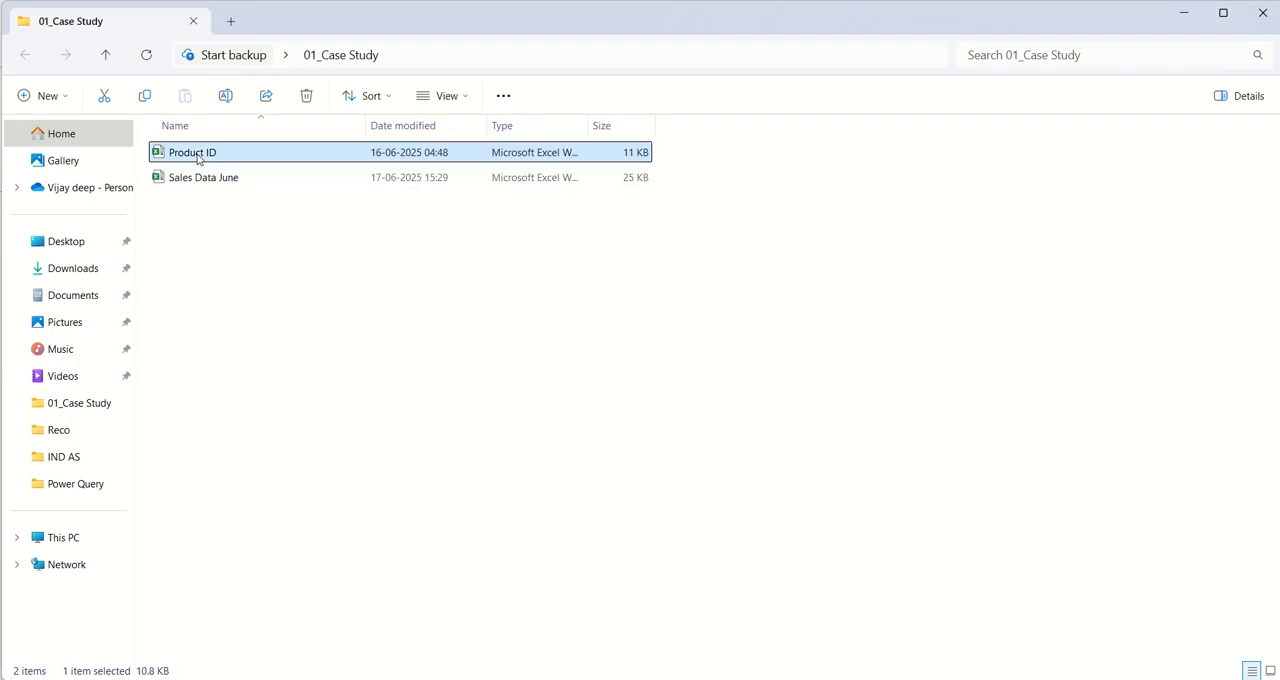
double_click(200, 155)
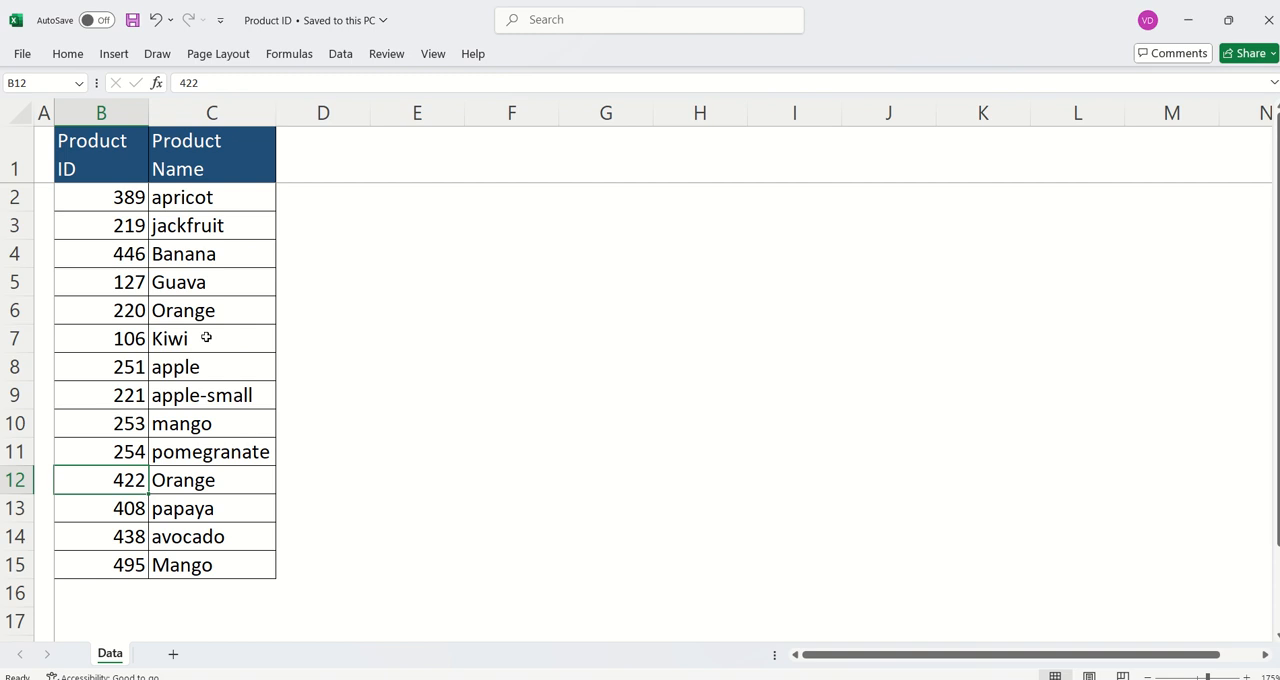
- Return to the Sales Data June workbook and close the Queries & Connections pane
key("alt+Tab")
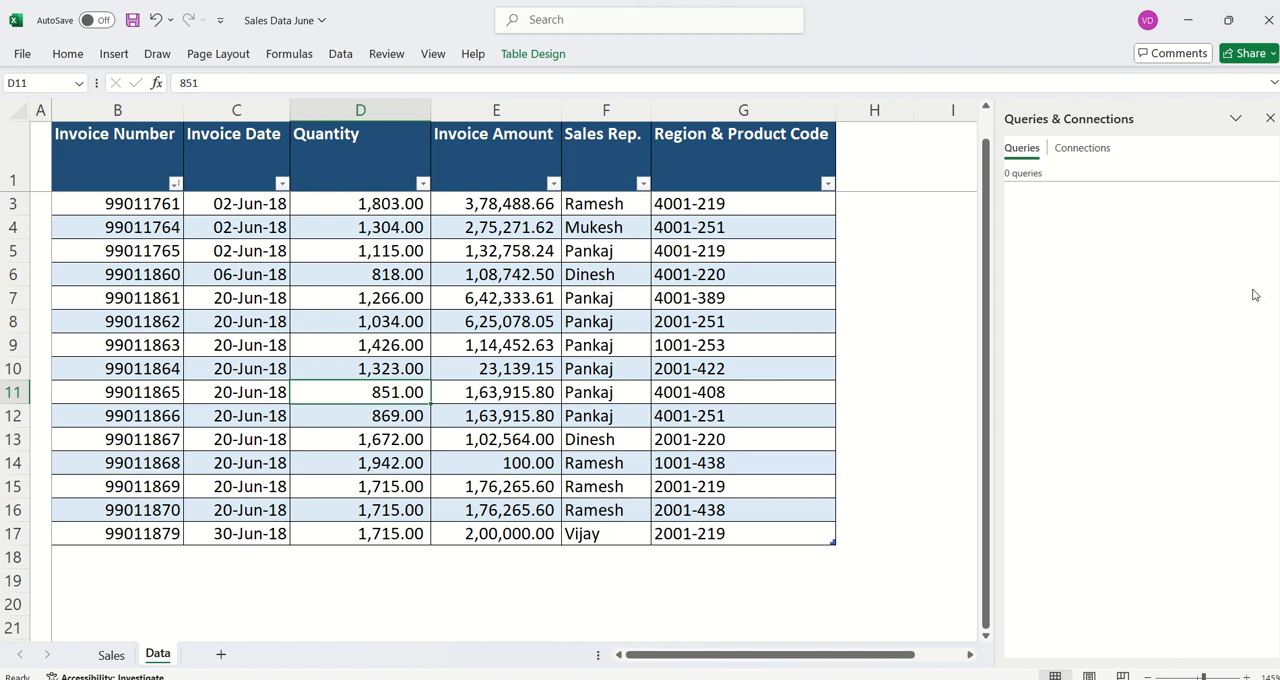
left_click(1270, 118)
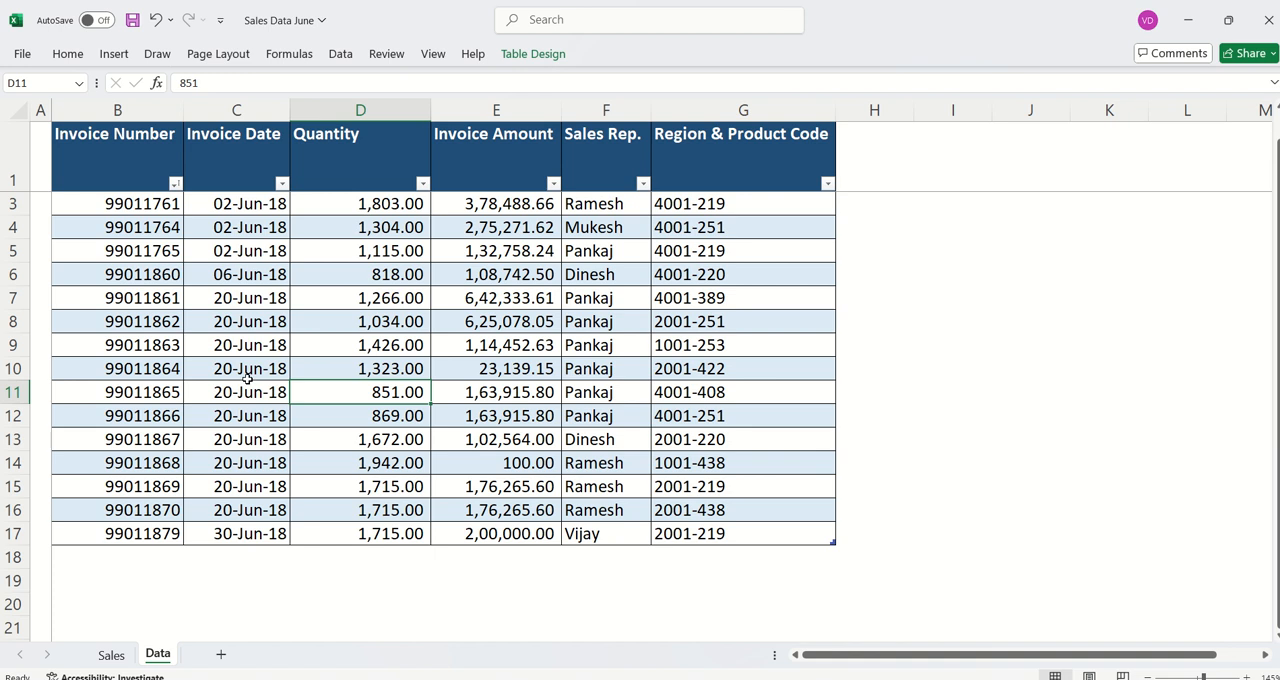
left_click(341, 54)
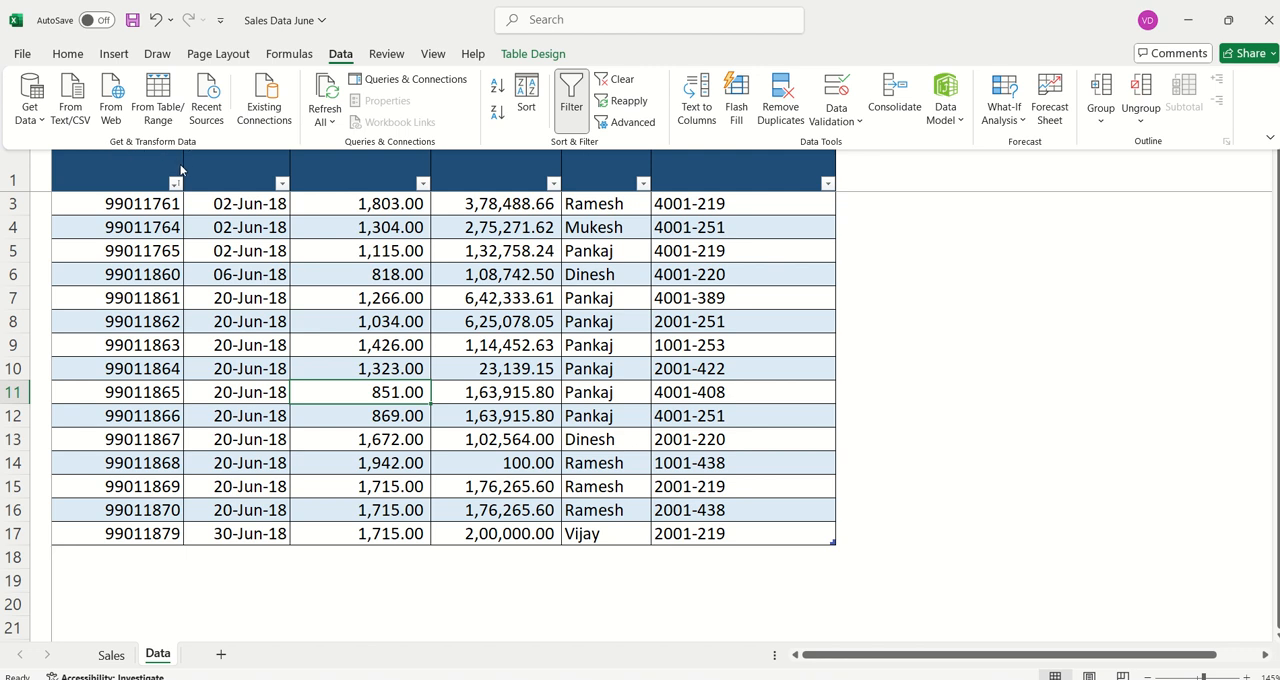
left_click(29, 120)
mouse_move(80, 148)
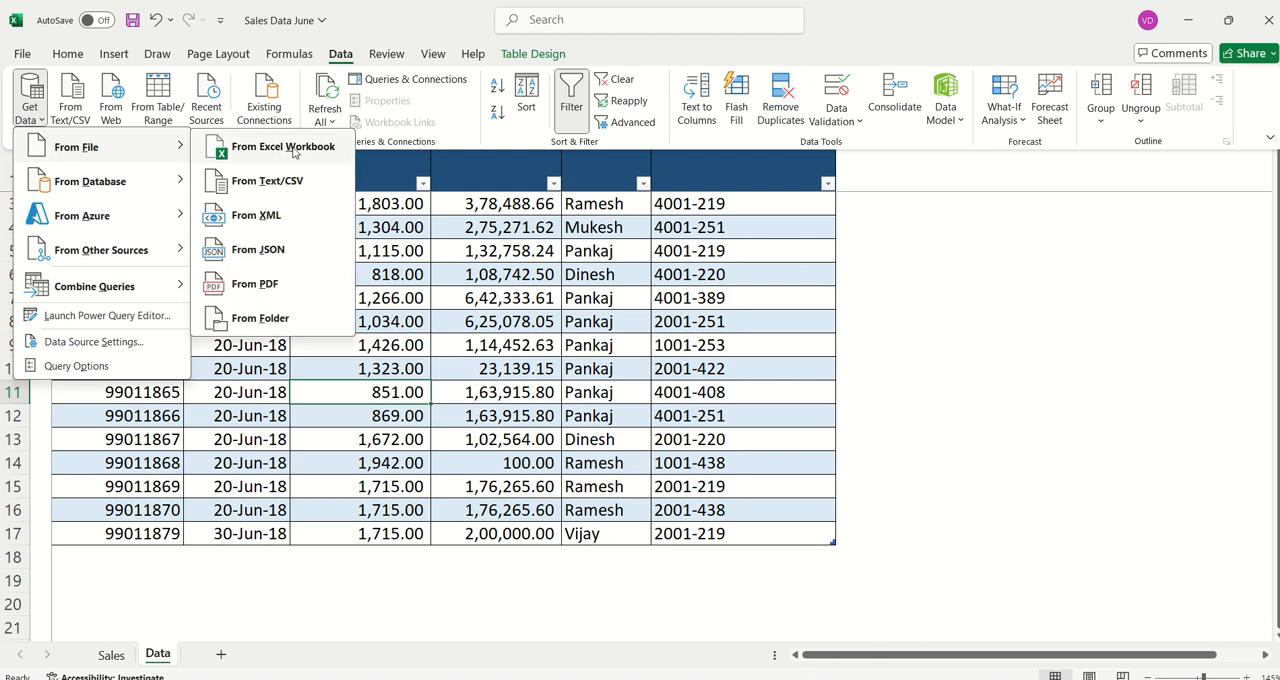
left_click(504, 284)
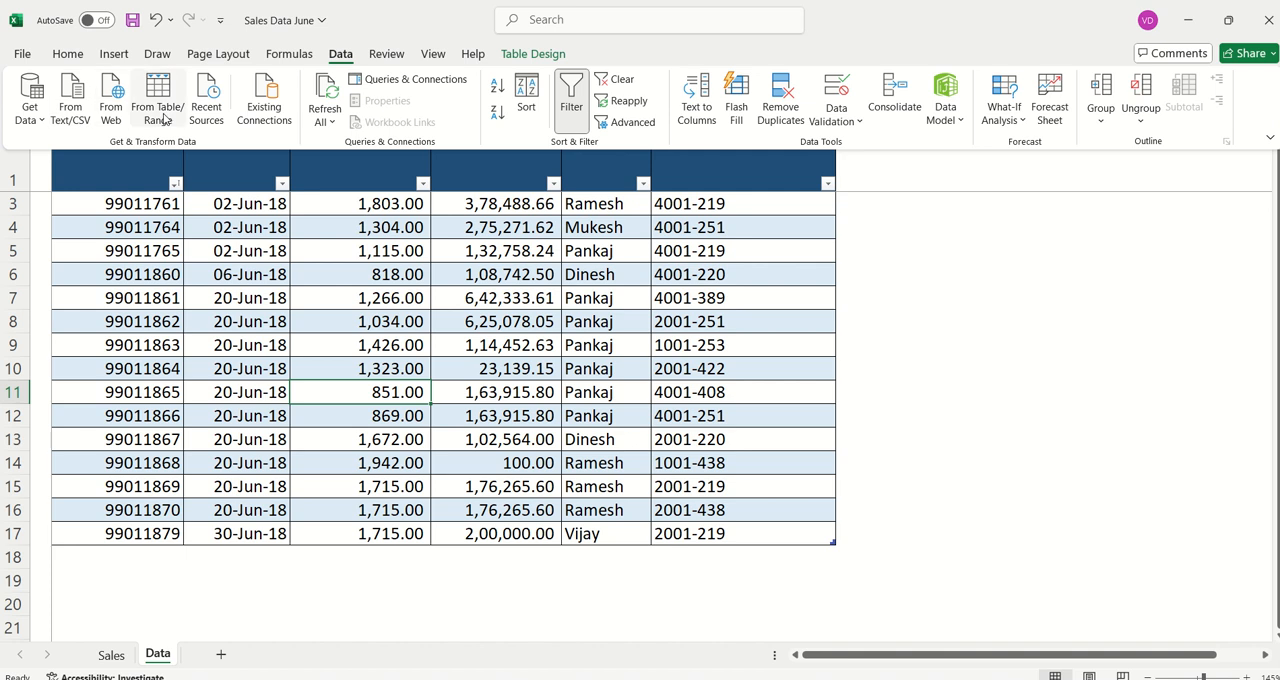
left_click(396, 337)
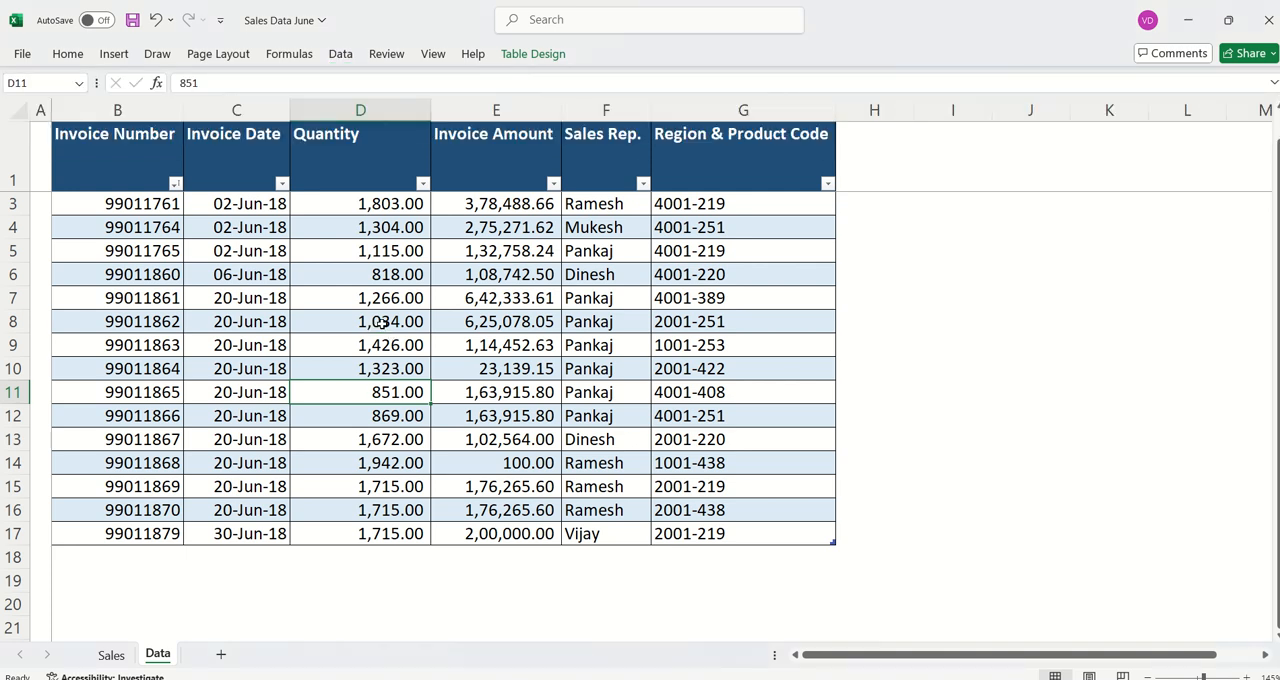
- Load the invoice table on the Data sheet into the Power Query Editor as a table/range source
left_click(383, 323)
left_click(340, 54)
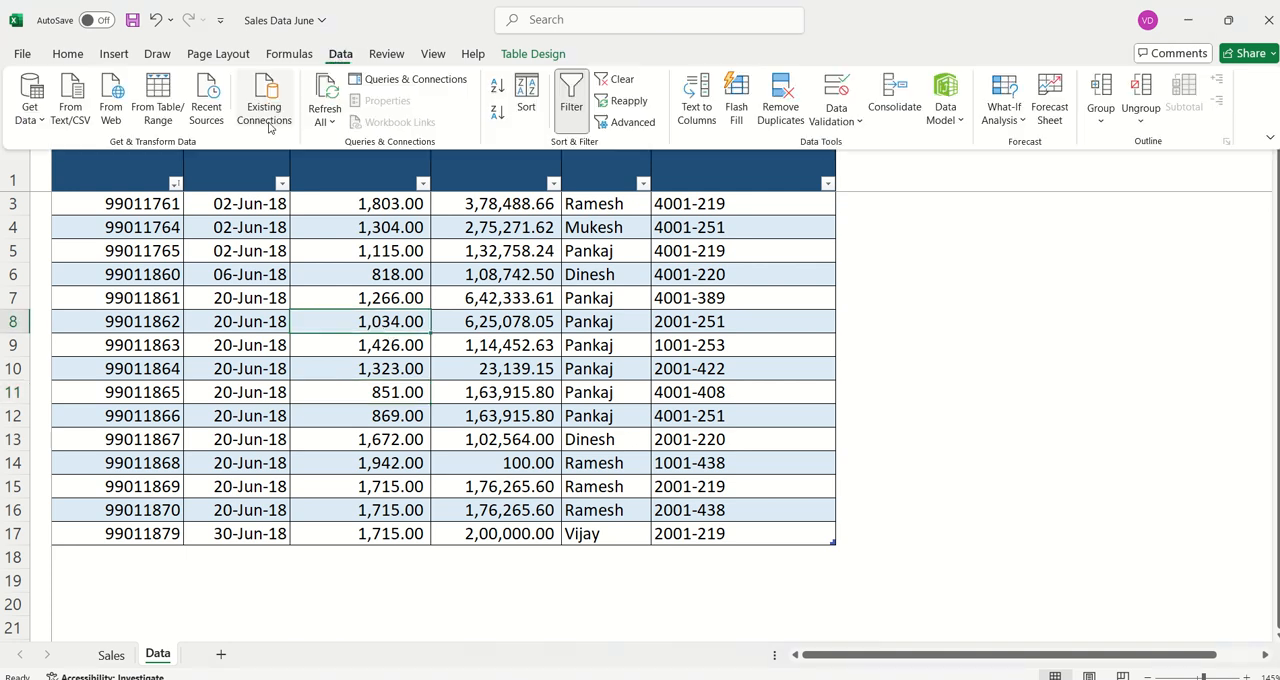
left_click(157, 113)
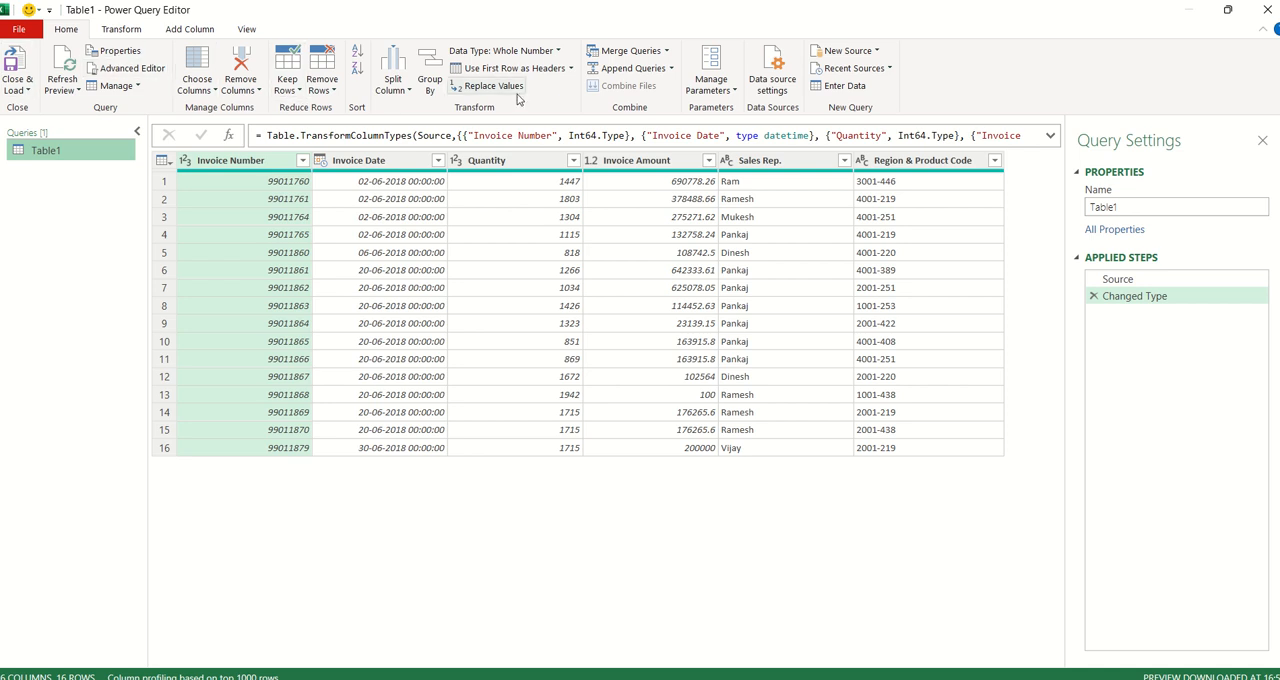
left_click(121, 29)
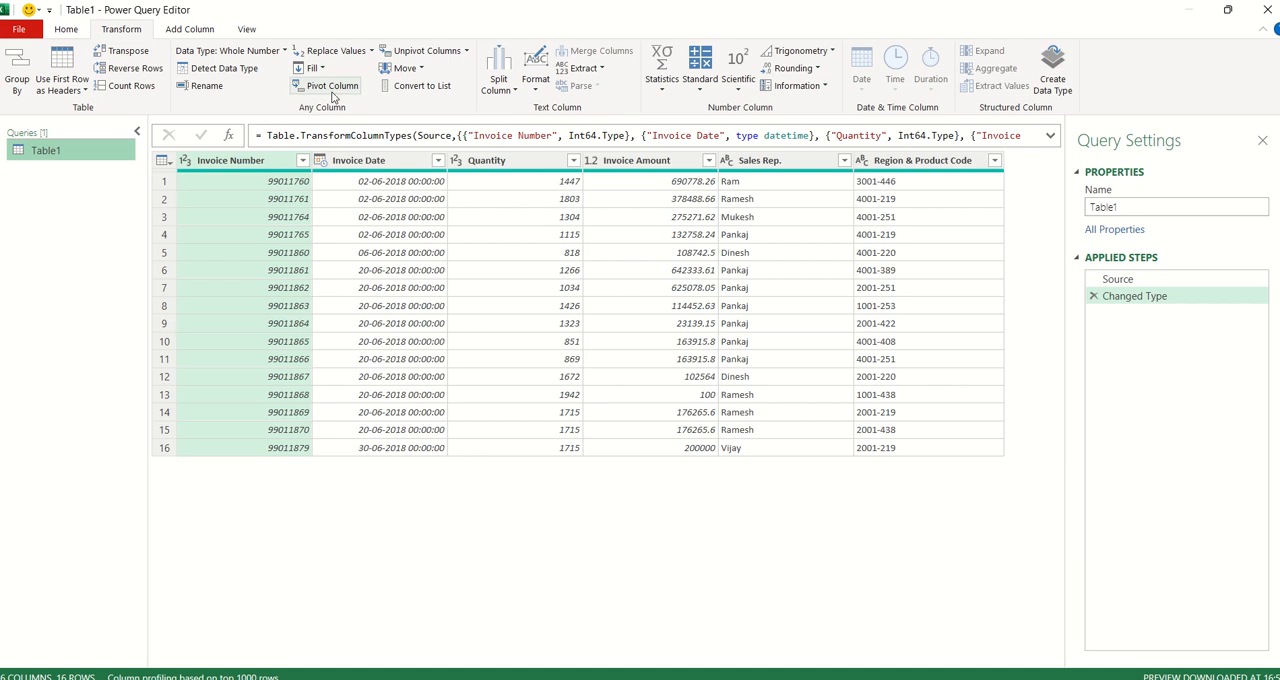
left_click(191, 32)
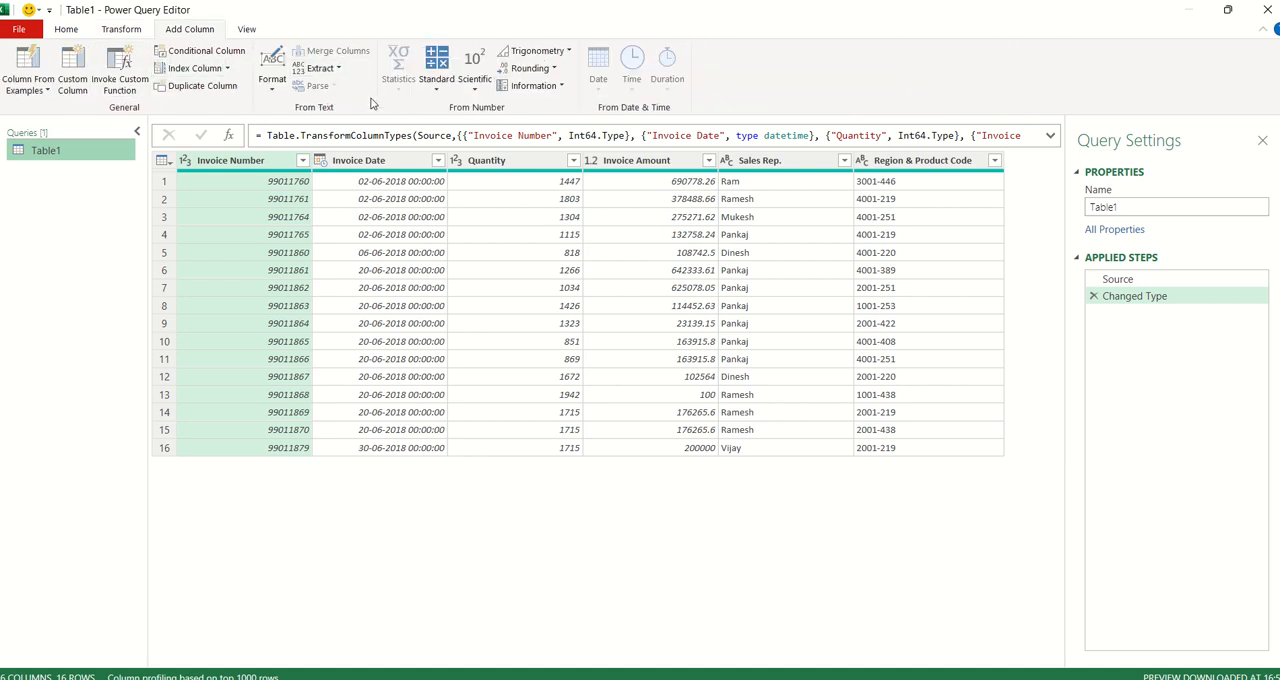
left_click(247, 31)
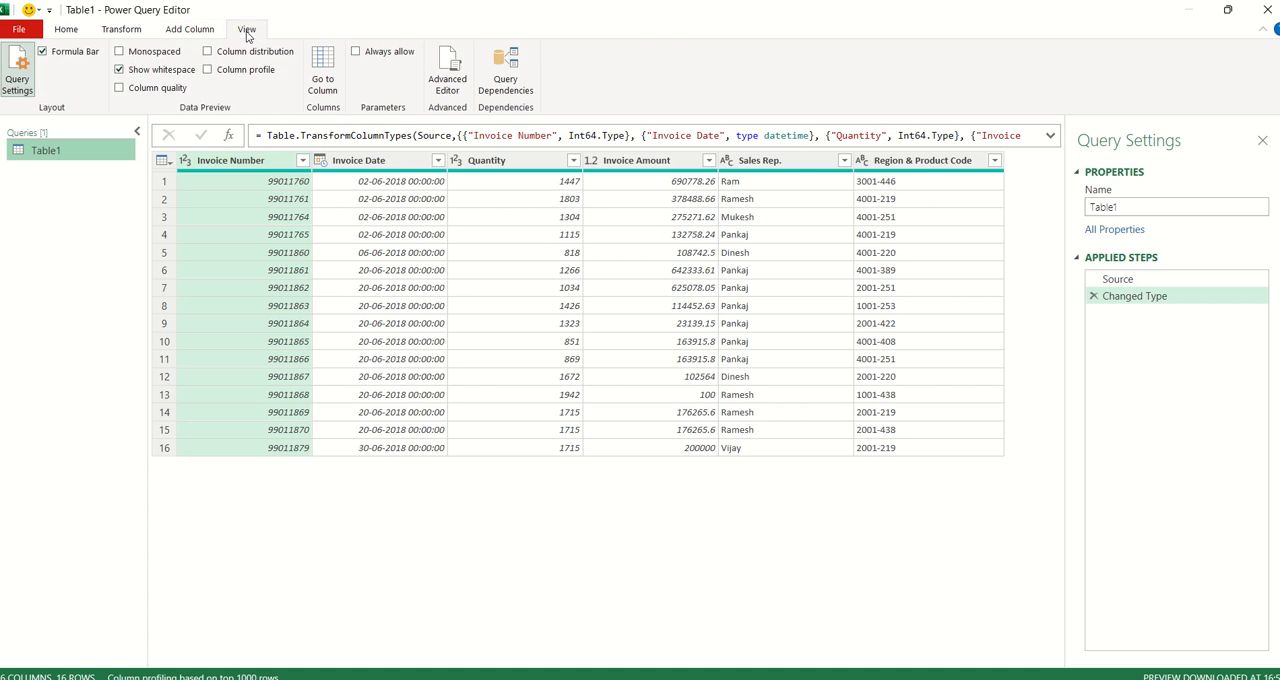
left_click(136, 30)
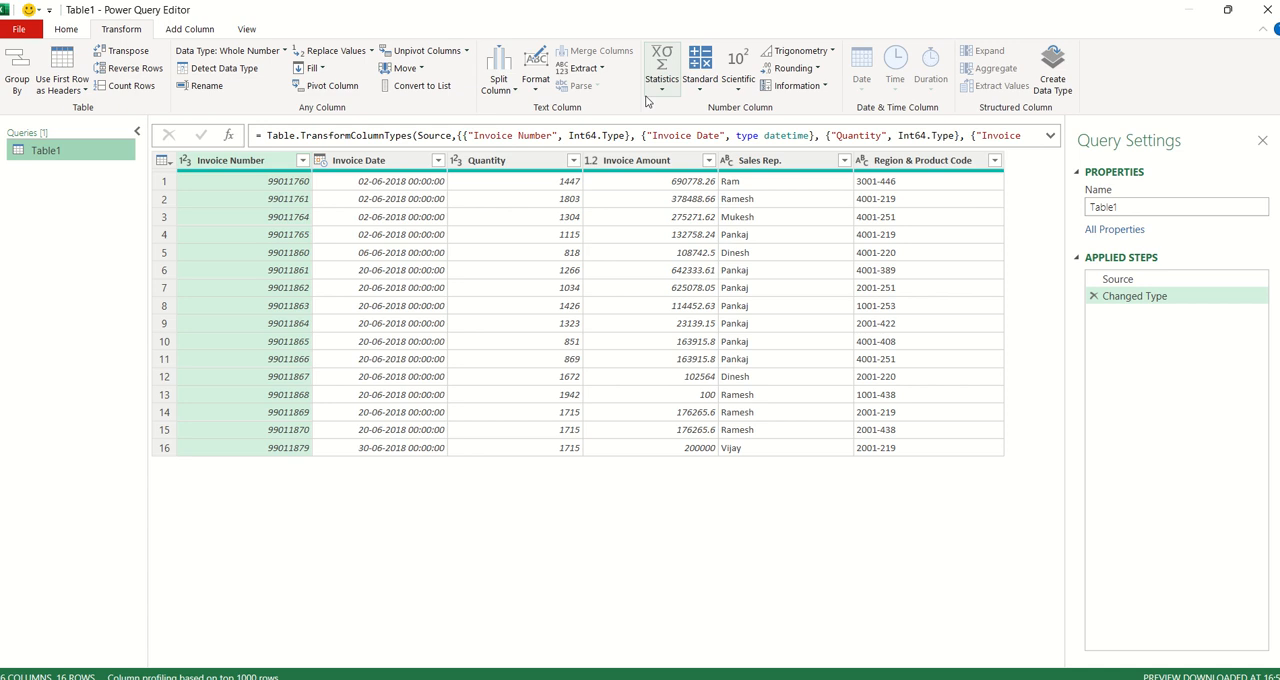
left_click(67, 33)
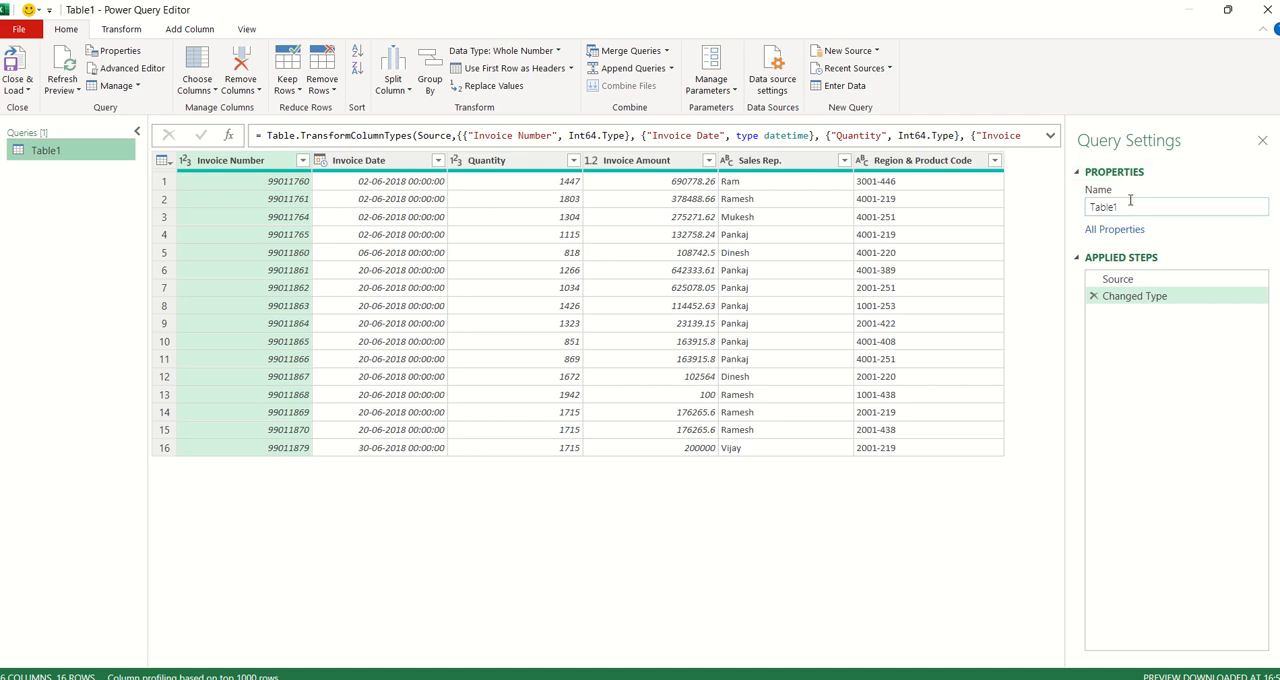
- Rename the Table1 query as Sales
double_click(1100, 207)
type("S")
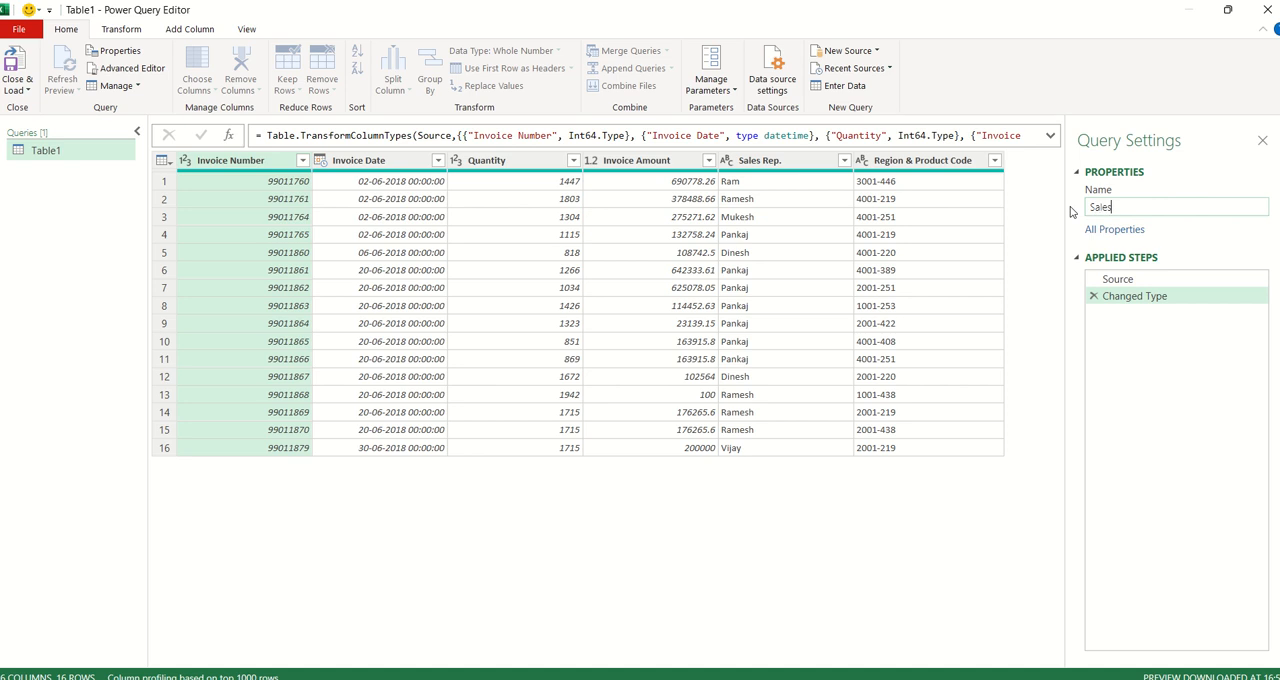
key("Return")
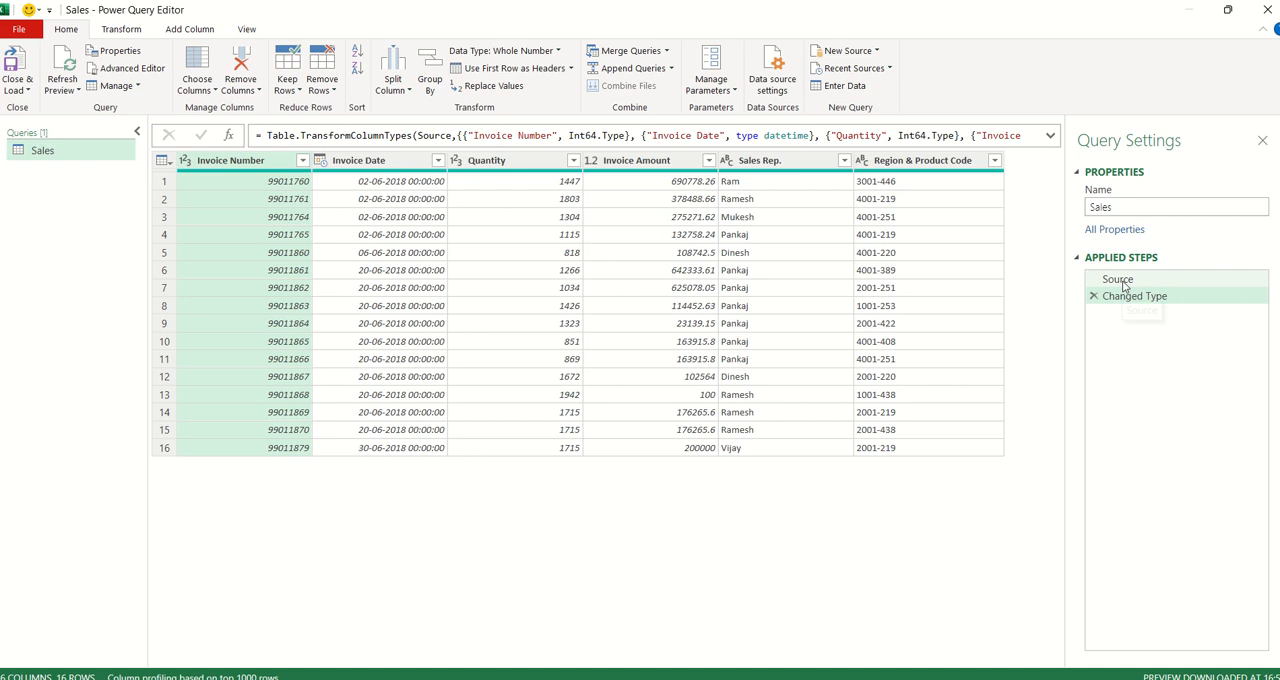
- Inspect the Source step of the Sales query and the data types offered for its Invoice Date column
left_click(1118, 280)
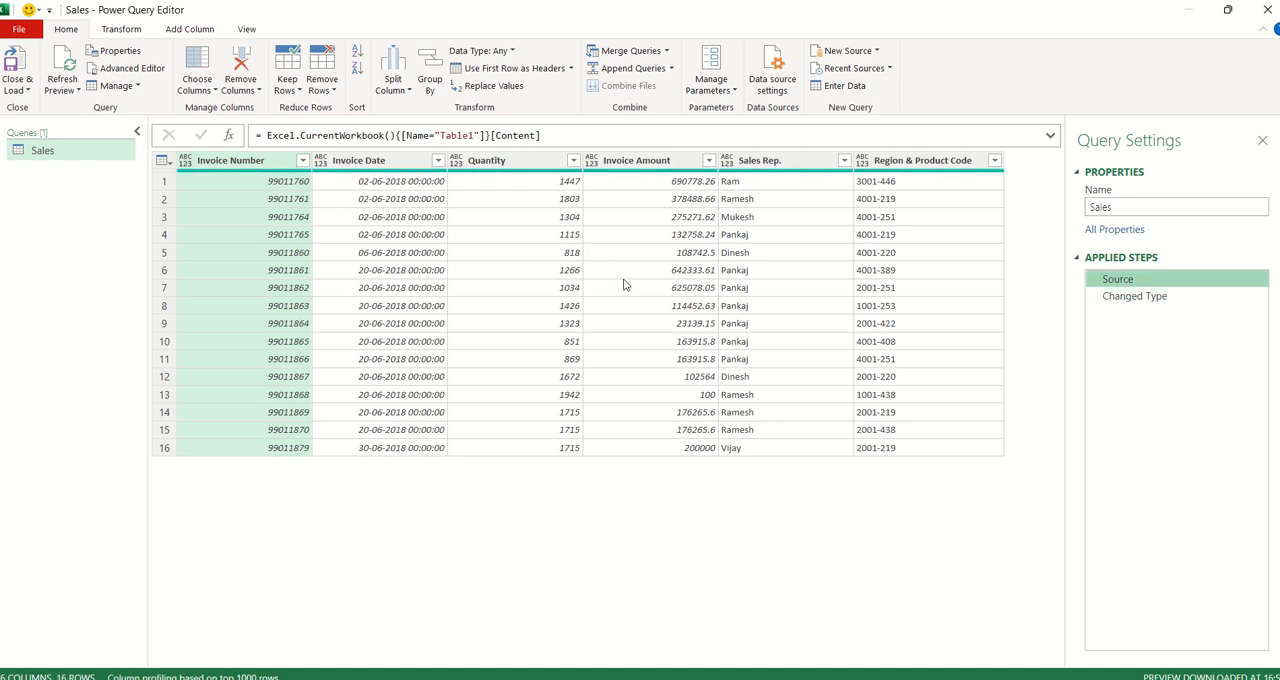
left_click(320, 164)
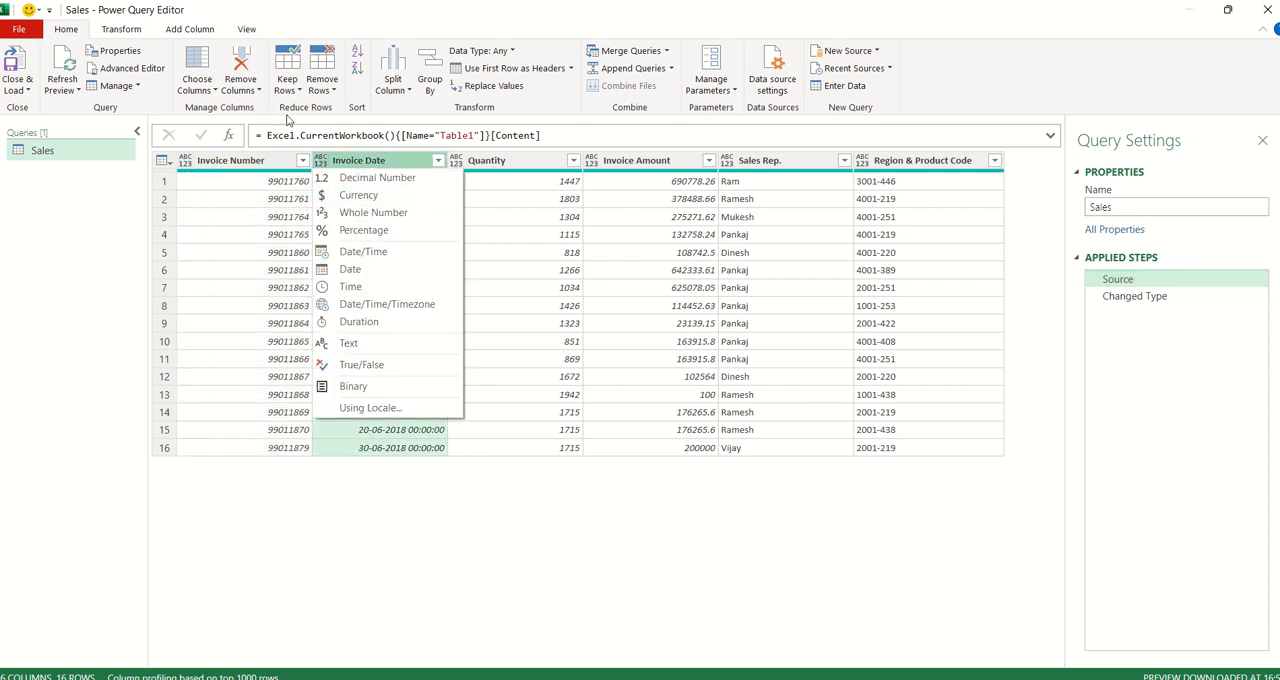
left_click(128, 30)
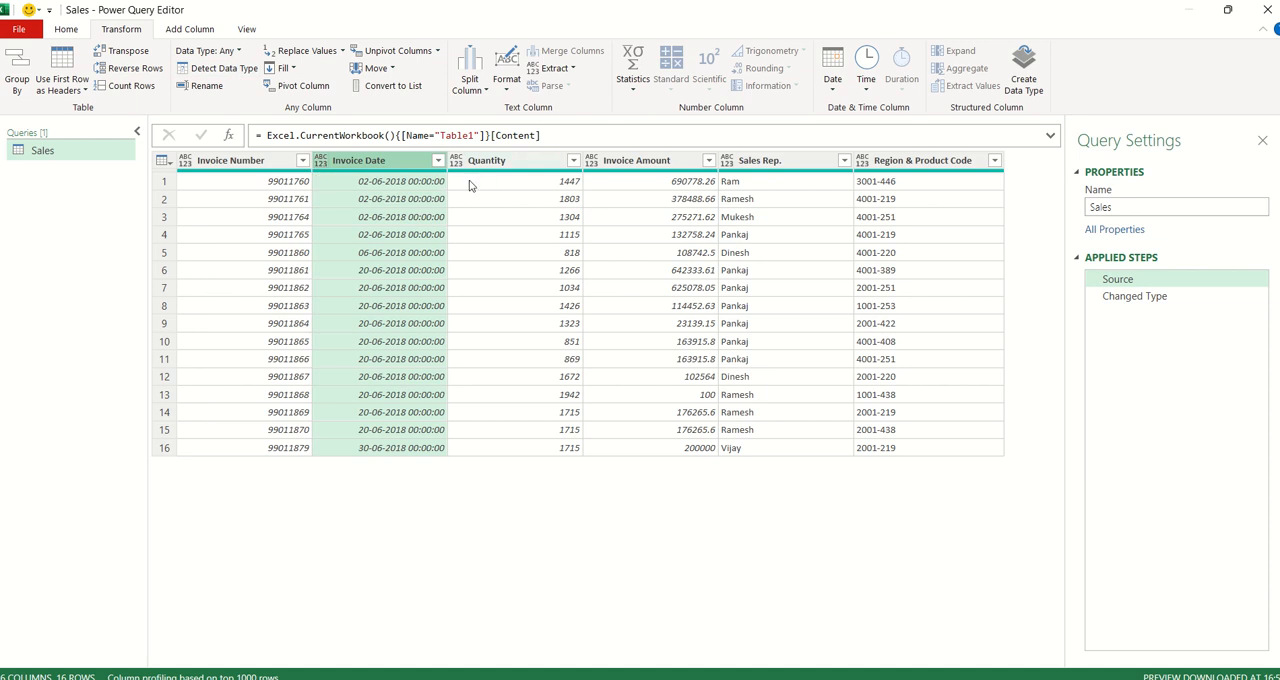
- In the Changed Type step, set the Invoice Date column's data type to Date, replacing the current conversion
left_click(1151, 300)
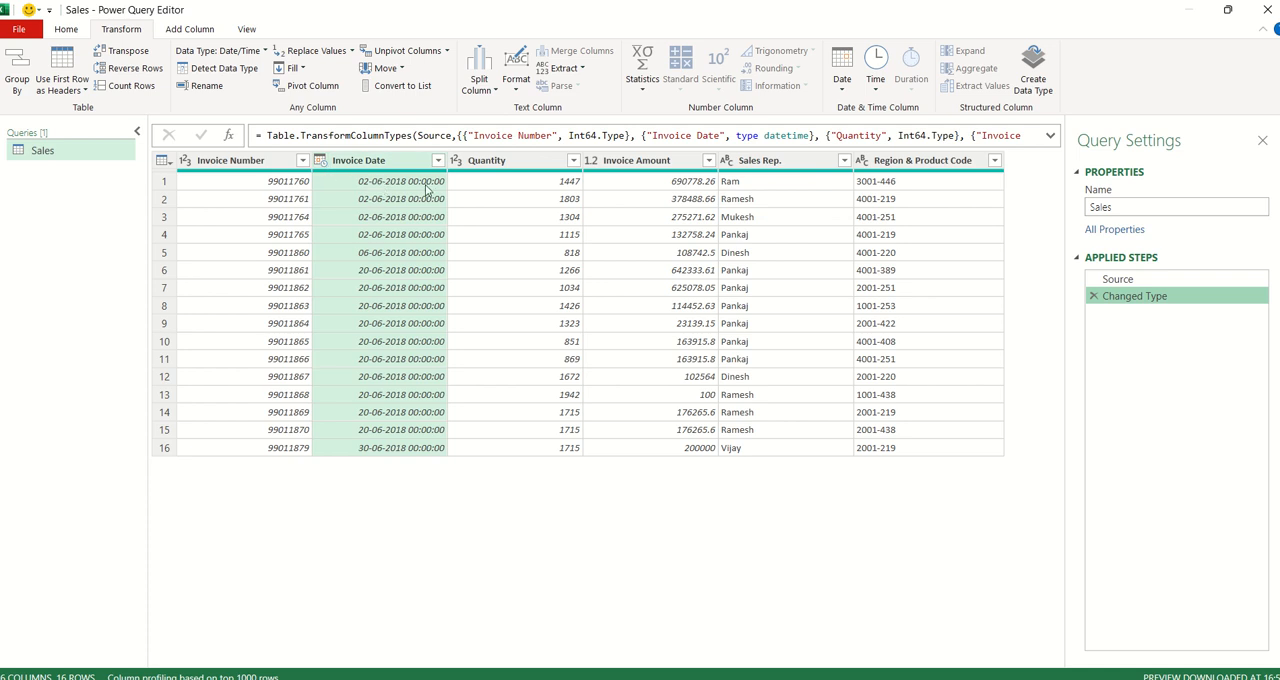
left_click(321, 160)
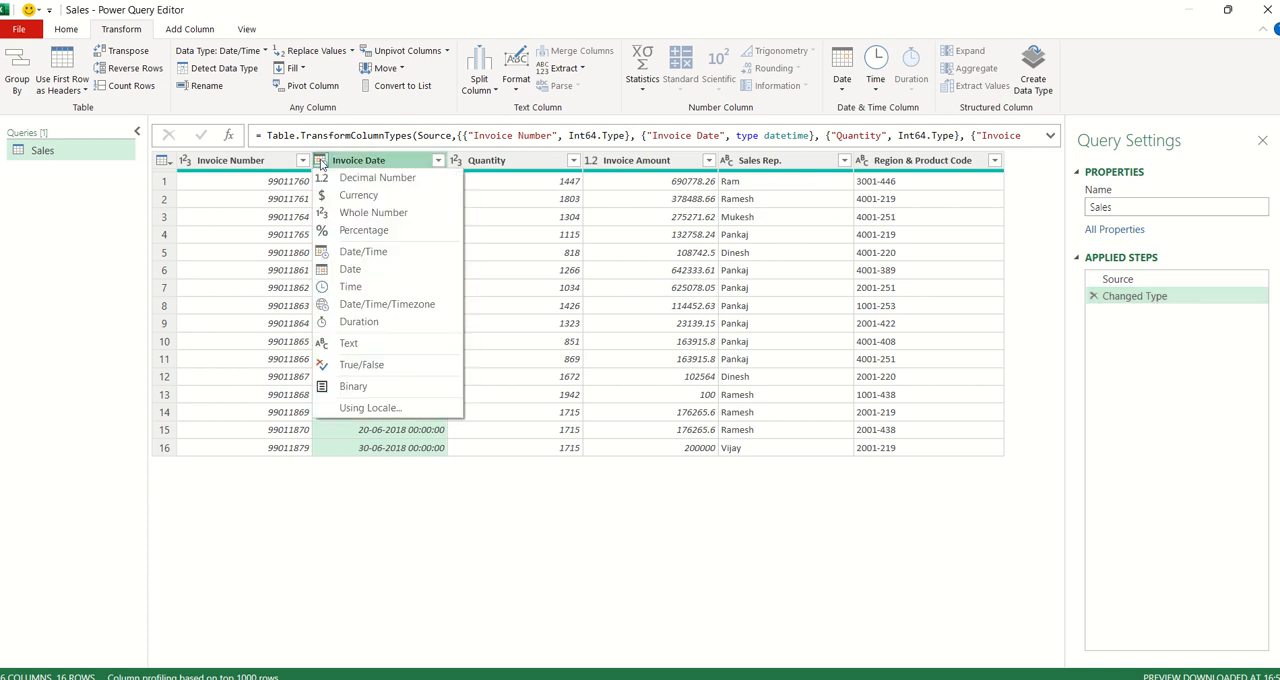
left_click(350, 270)
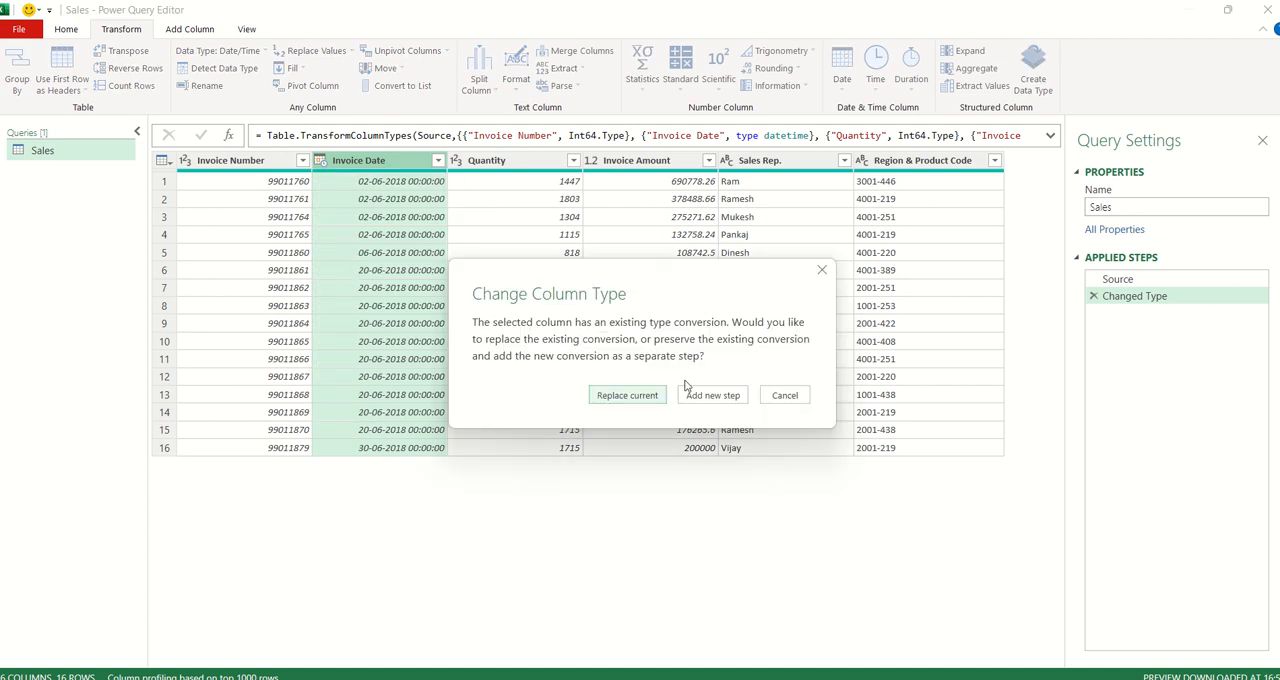
left_click(626, 396)
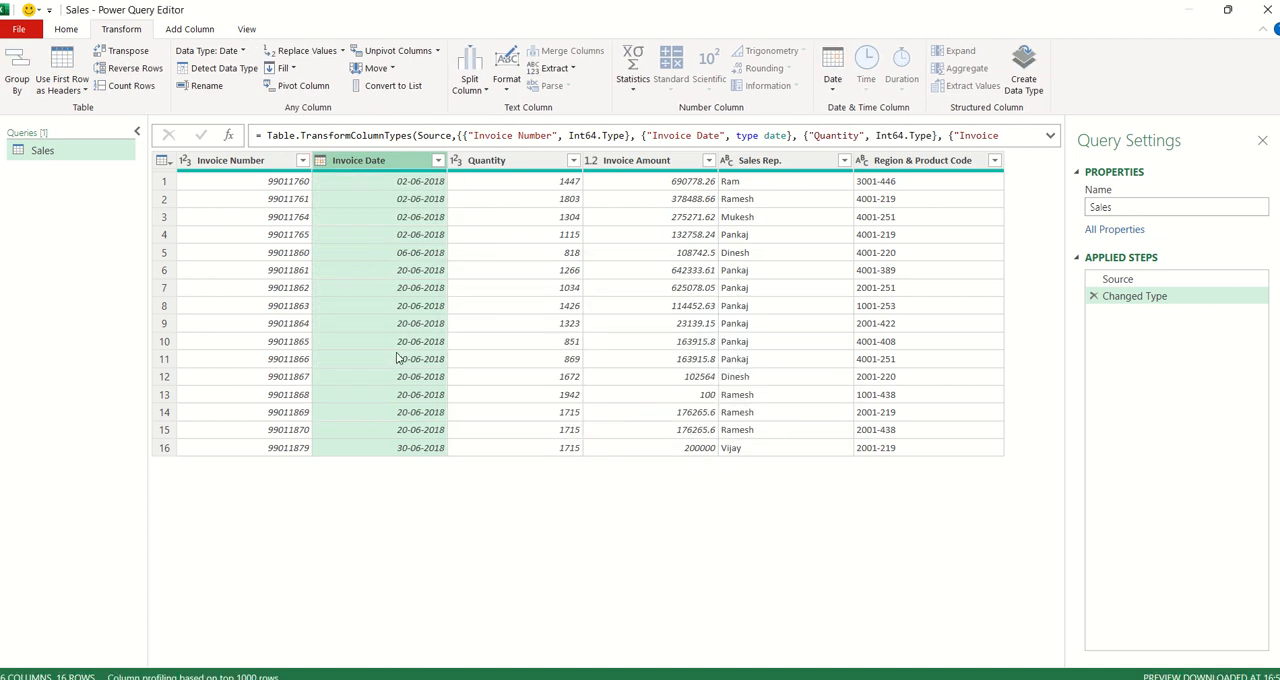
left_click(241, 52)
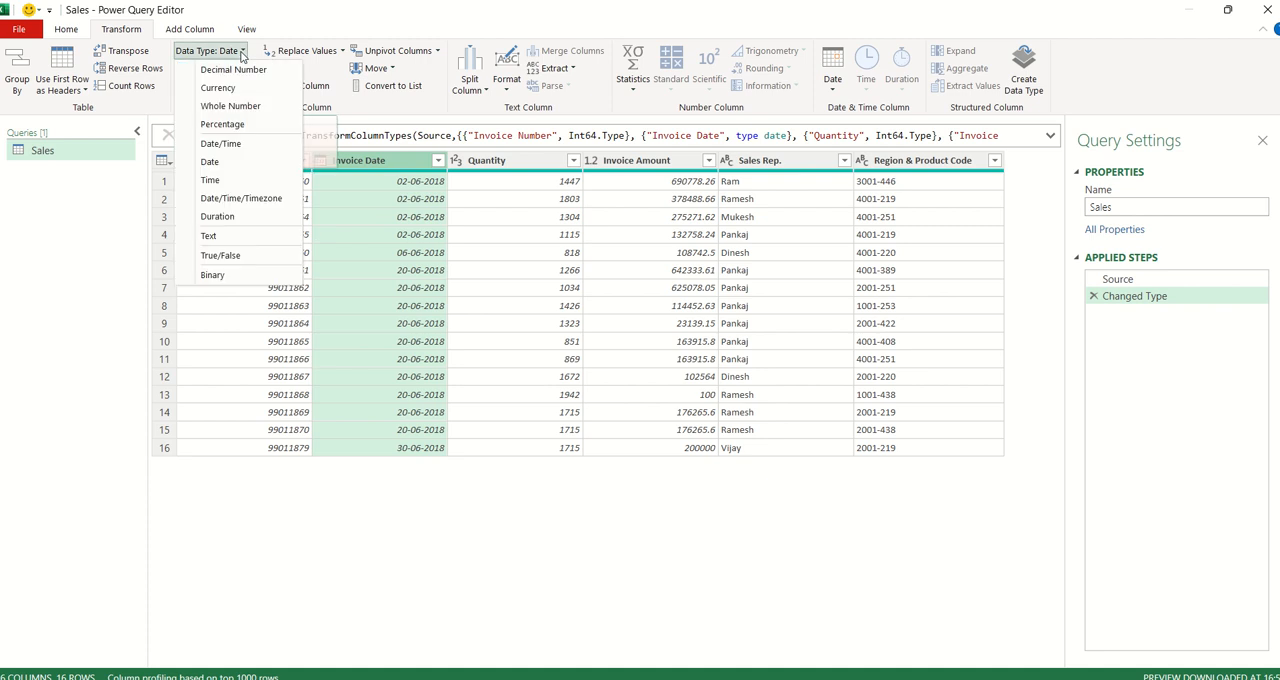
left_click(497, 266)
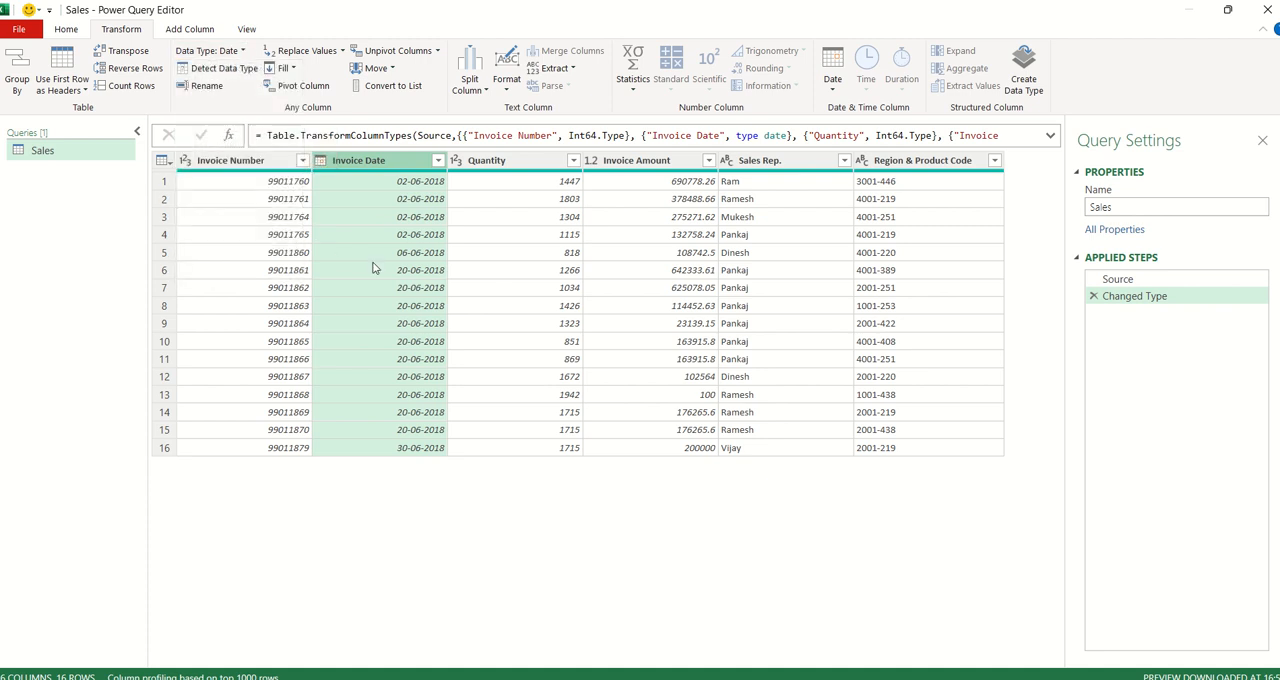
- Sort the Sales query rows by Invoice Number in ascending order
left_click(302, 161)
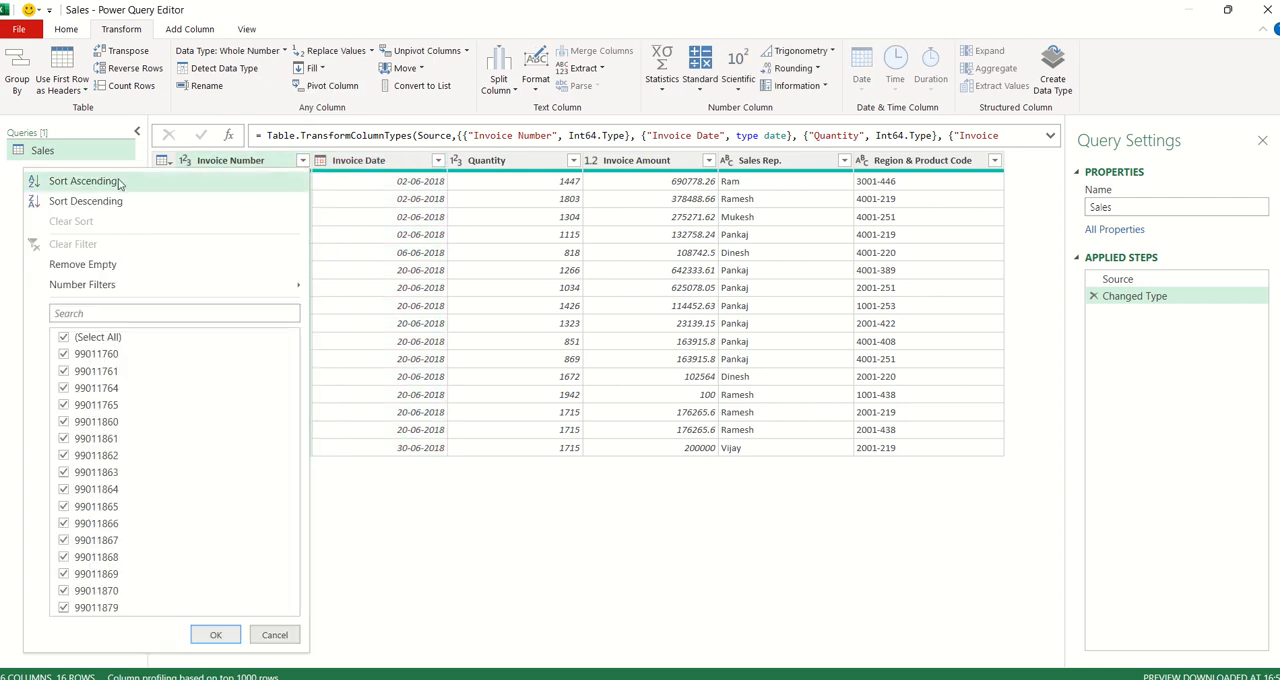
left_click(85, 181)
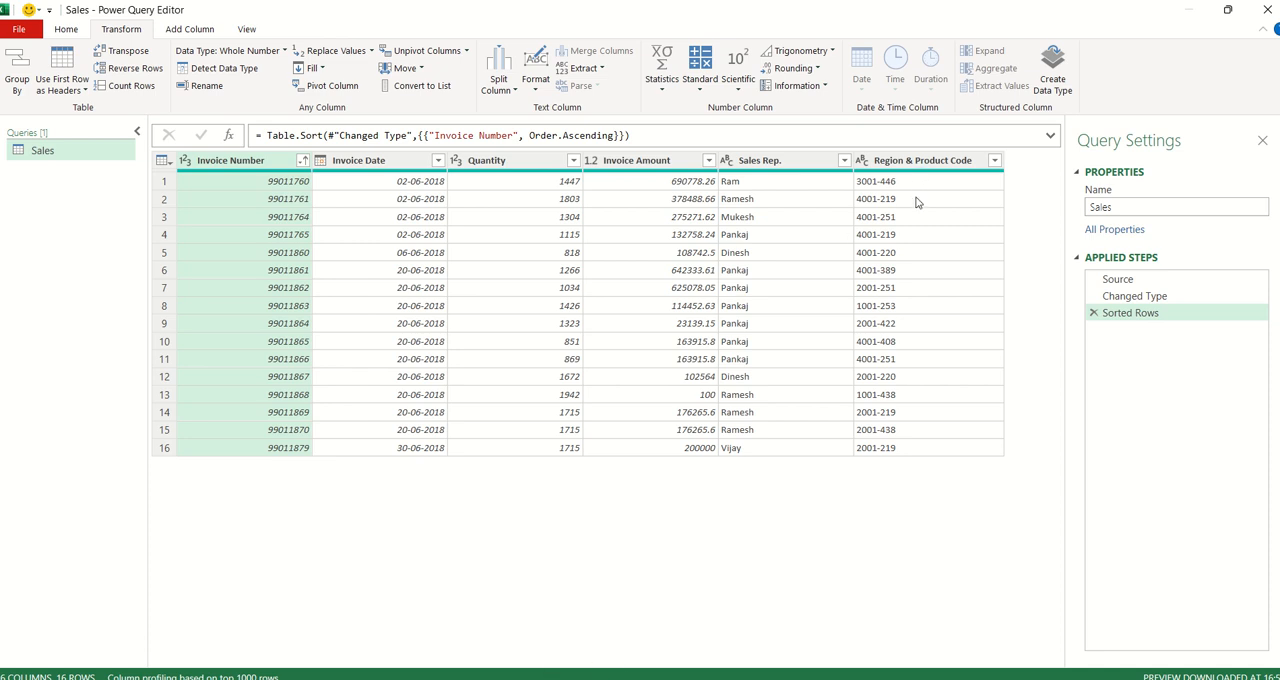
- Split the Region & Product Code column by the custom hyphen delimiter at each occurrence
left_click(957, 162)
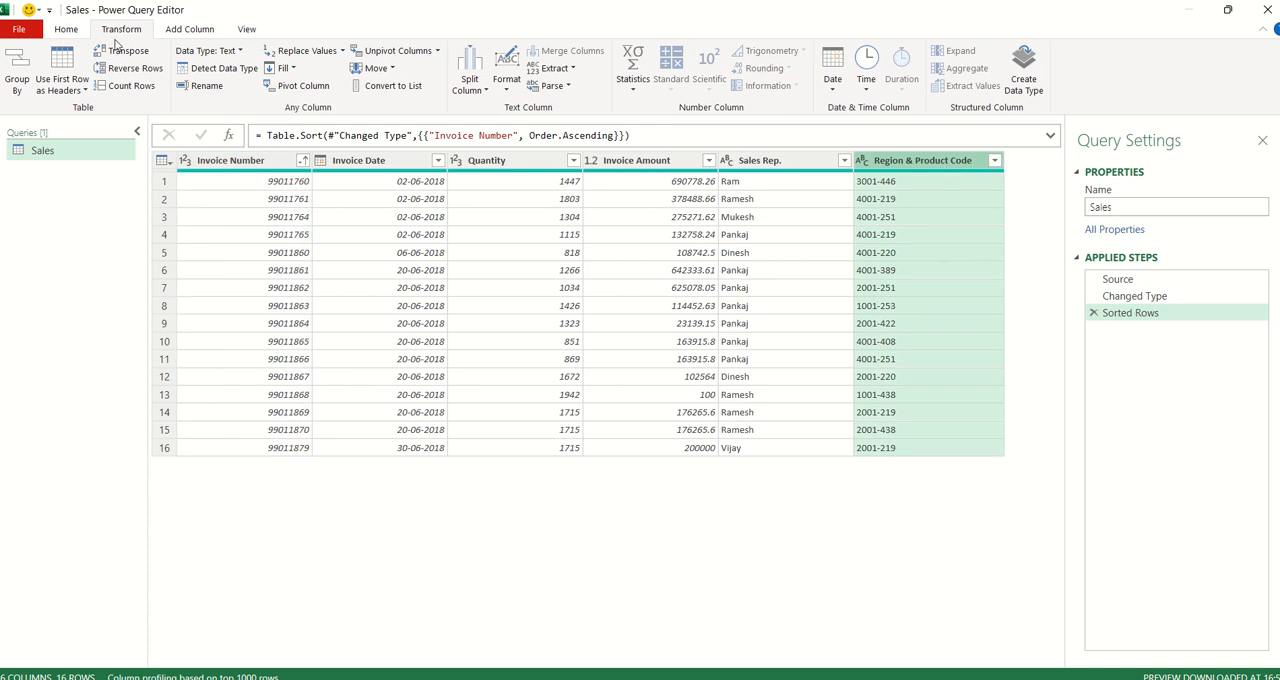
left_click(472, 86)
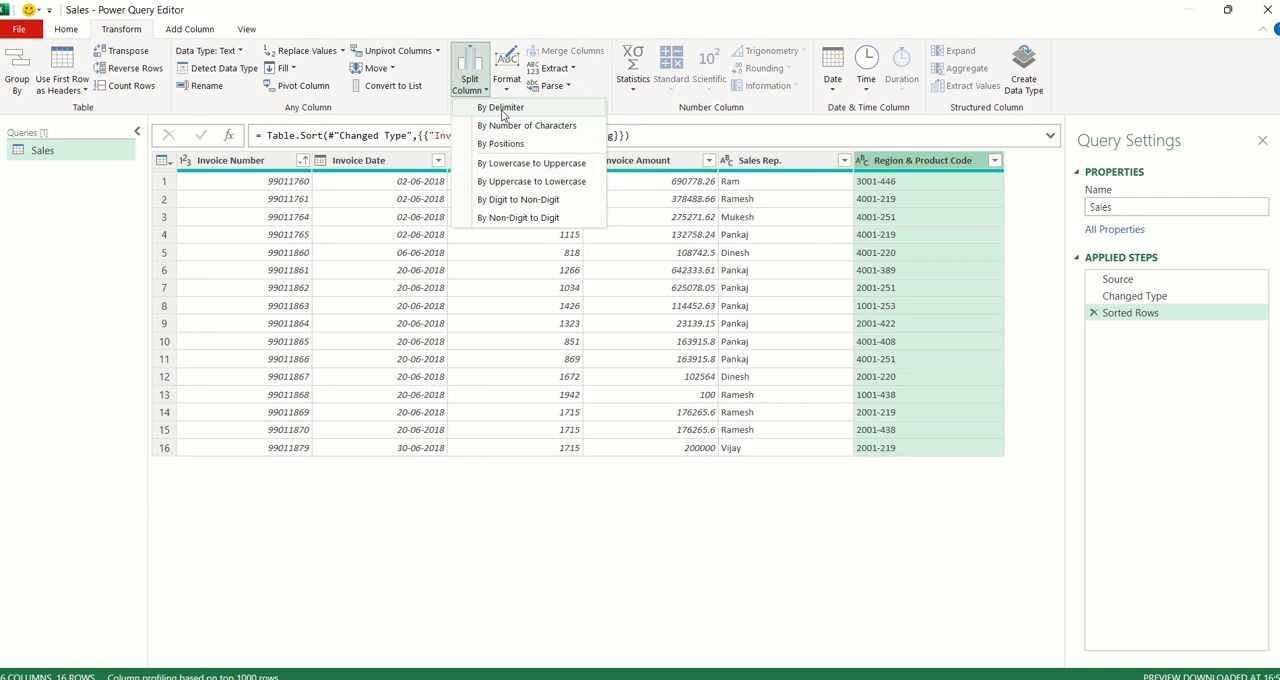
left_click(503, 109)
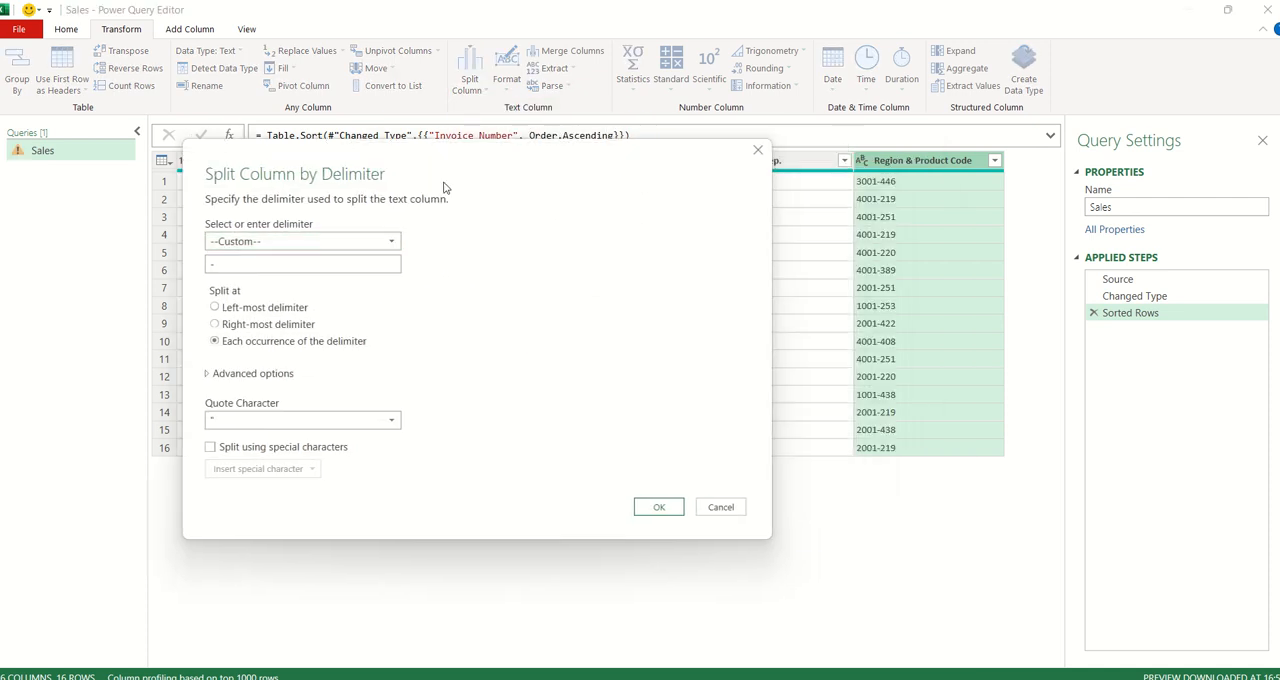
left_click(229, 246)
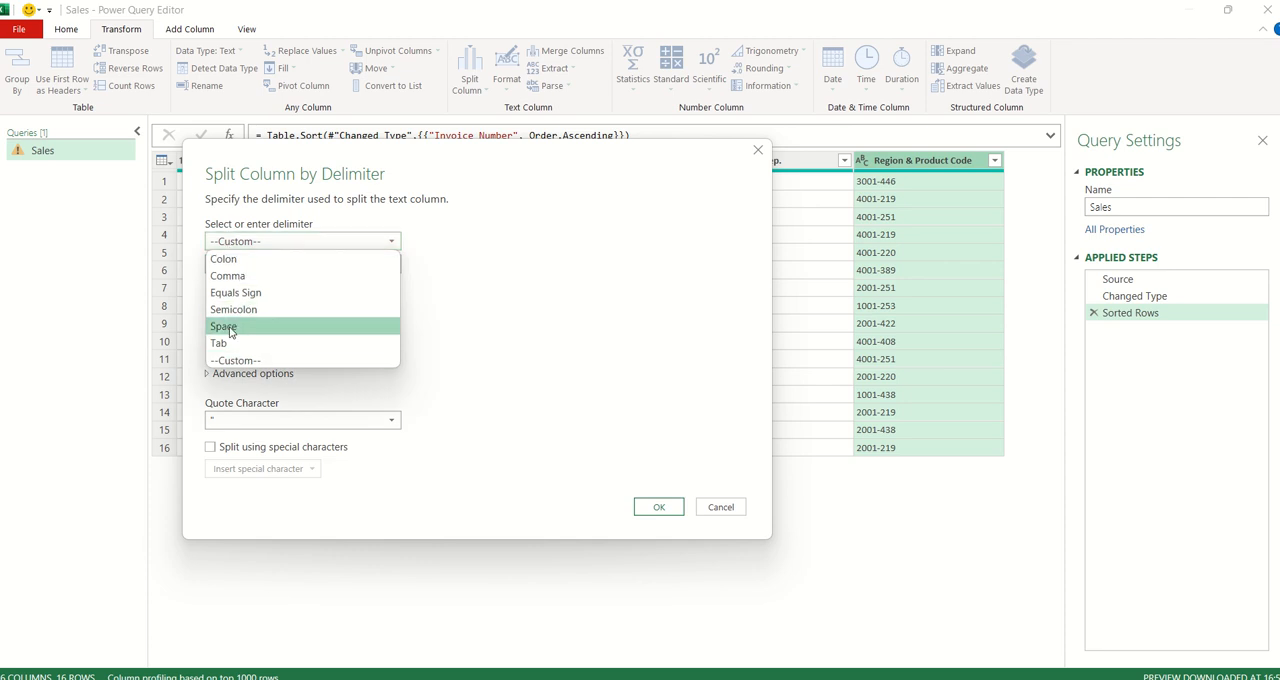
left_click(266, 246)
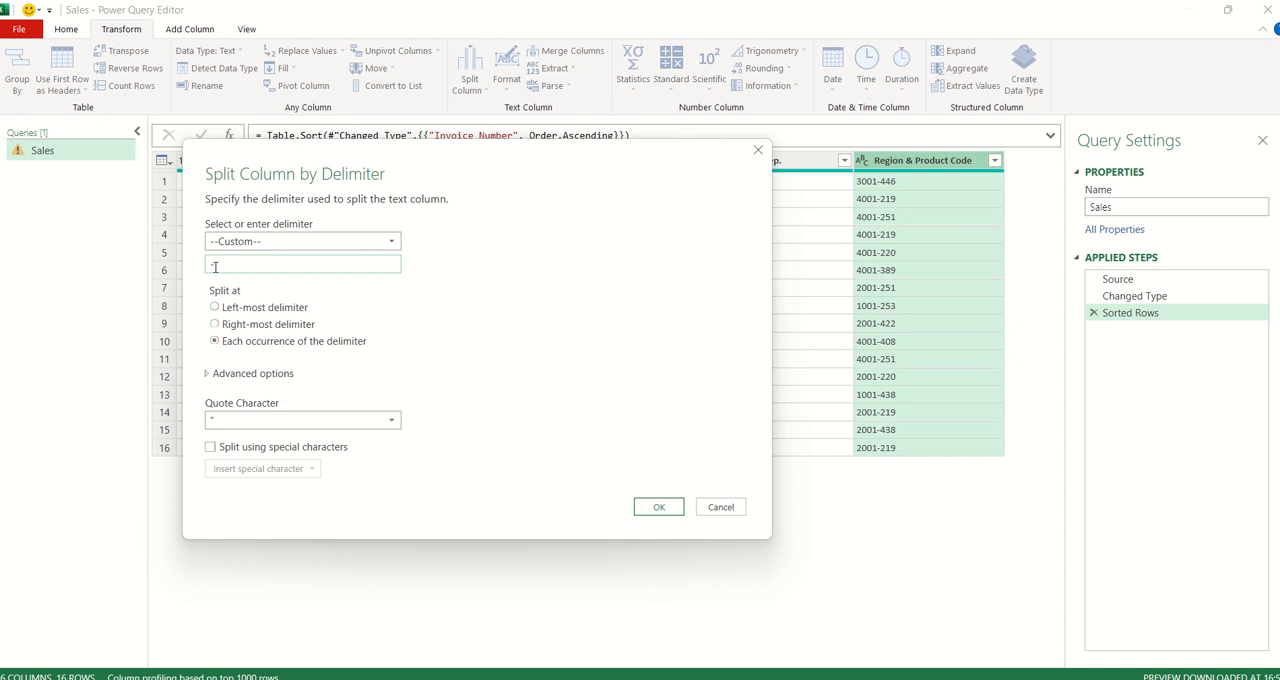
left_click(658, 508)
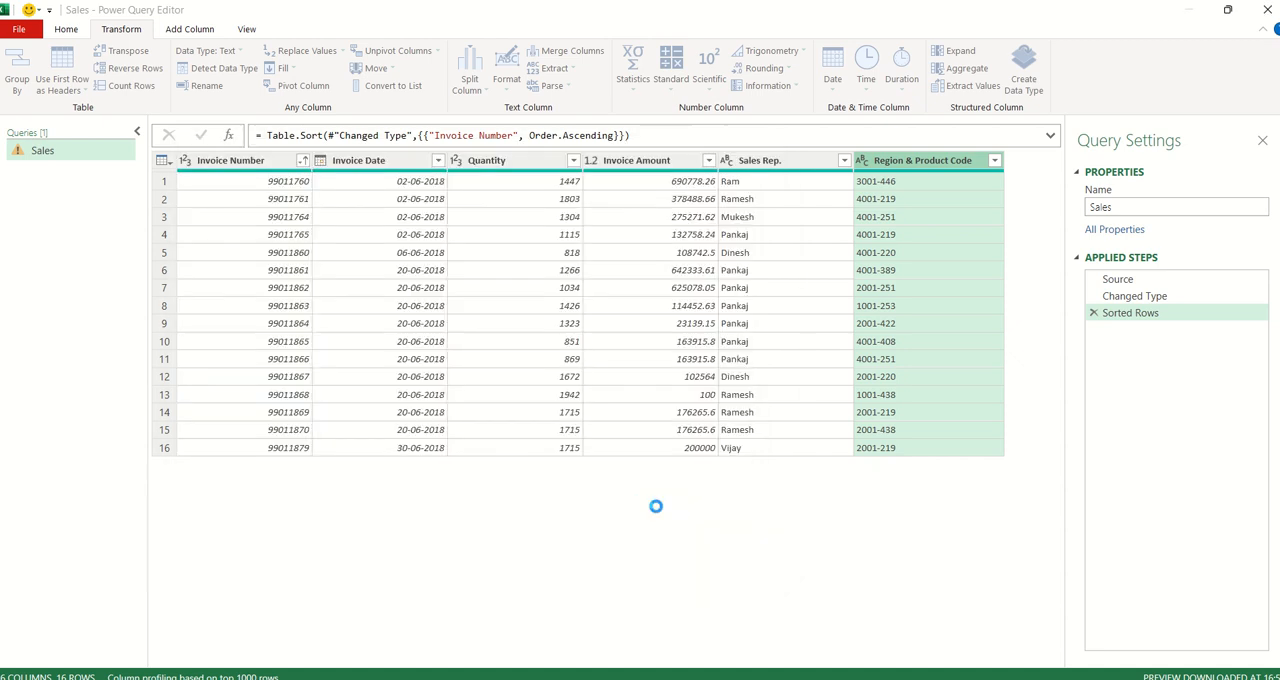
- Rename the two split columns Region & Product Code.1 and .2 as Region and Product code
left_click_drag(883, 662, 976, 664)
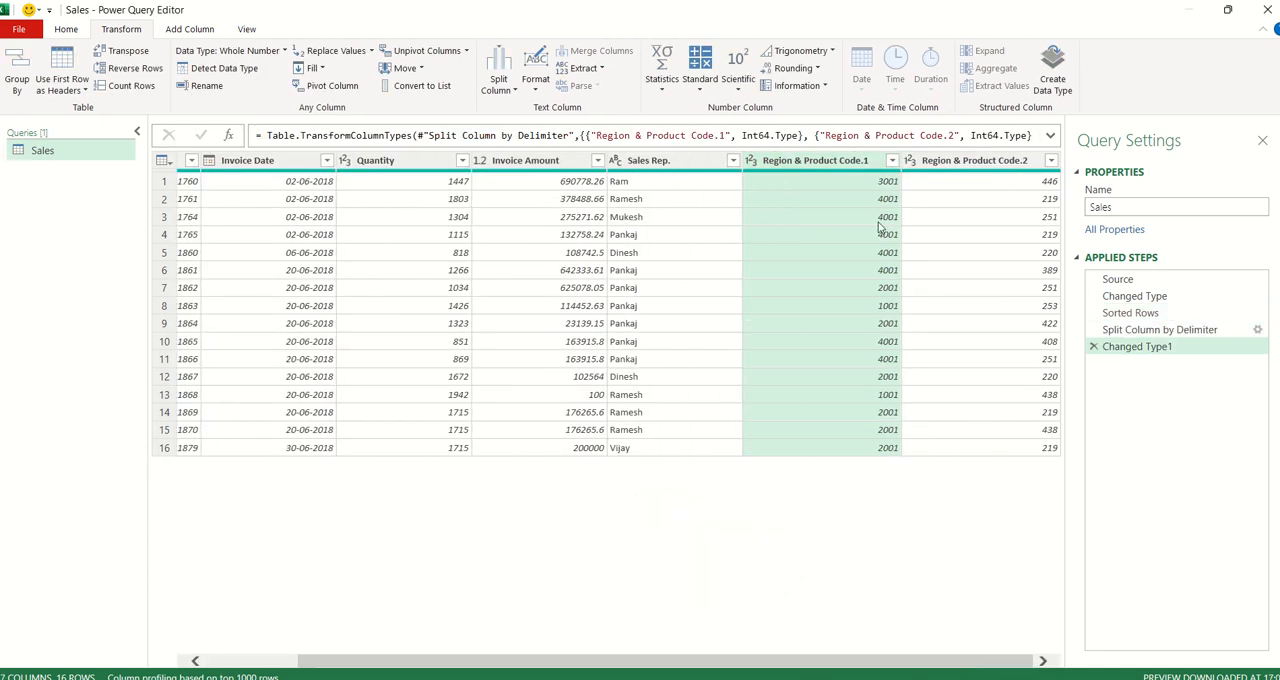
double_click(828, 161)
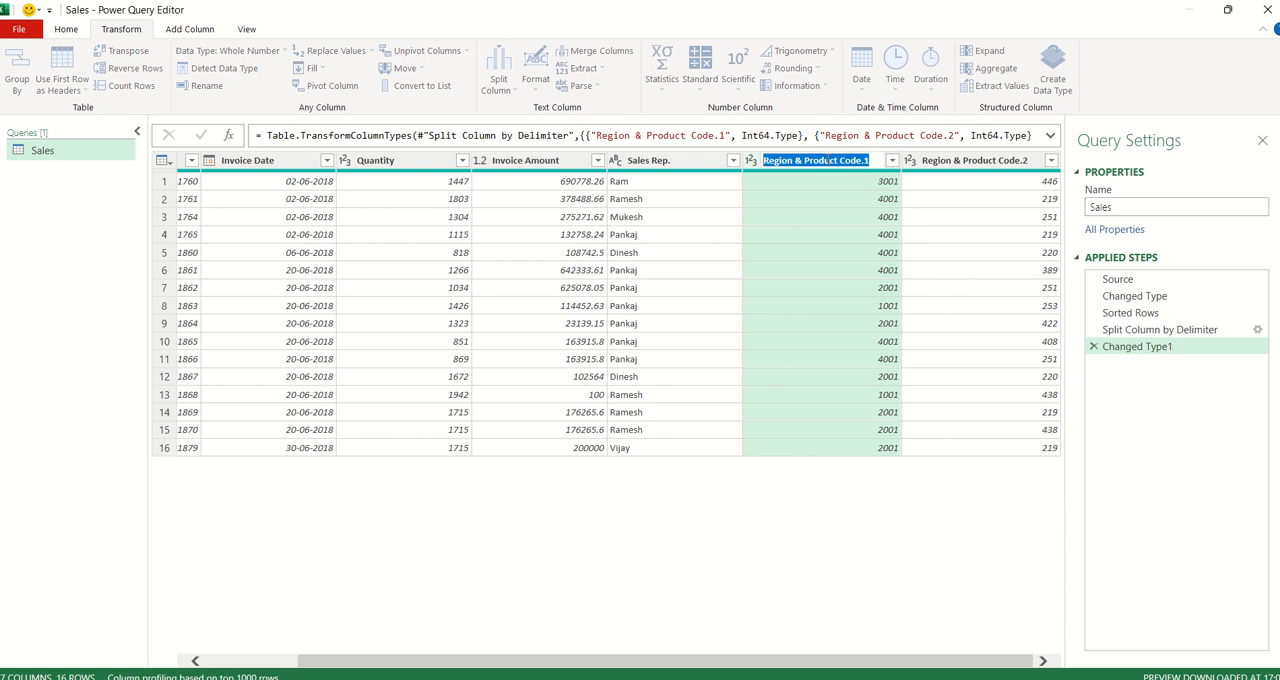
type("RE")
key("Return")
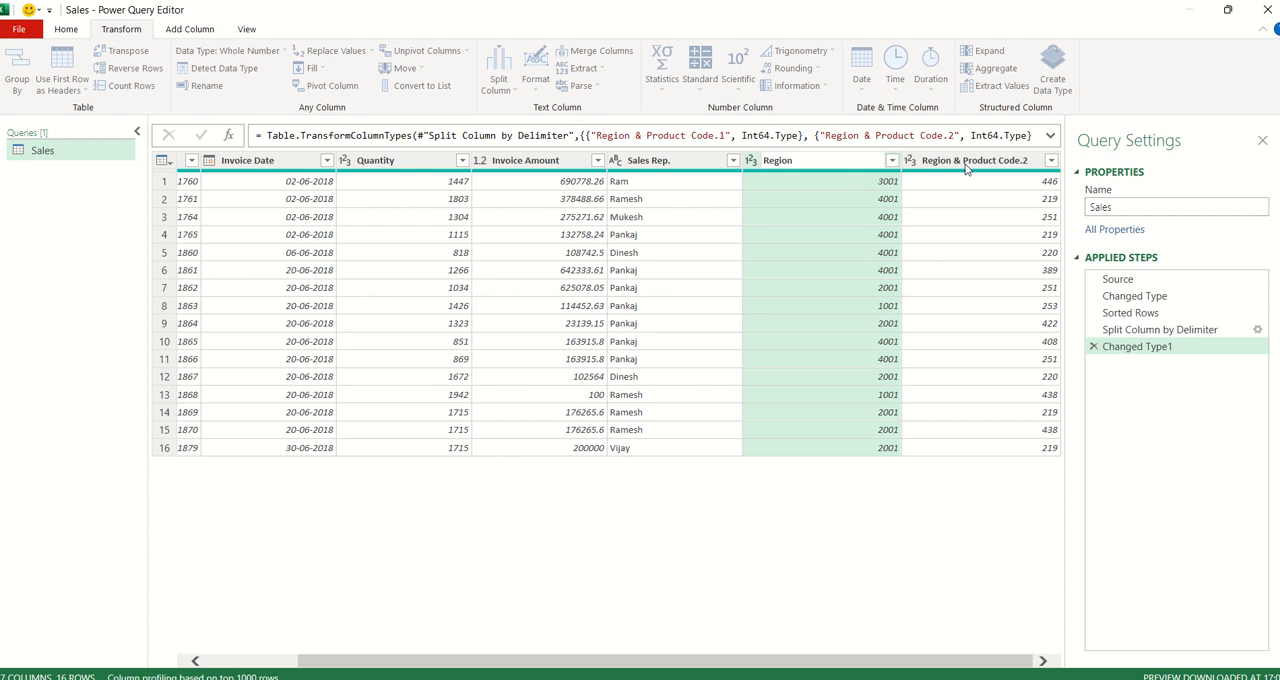
double_click(966, 160)
type("Product")
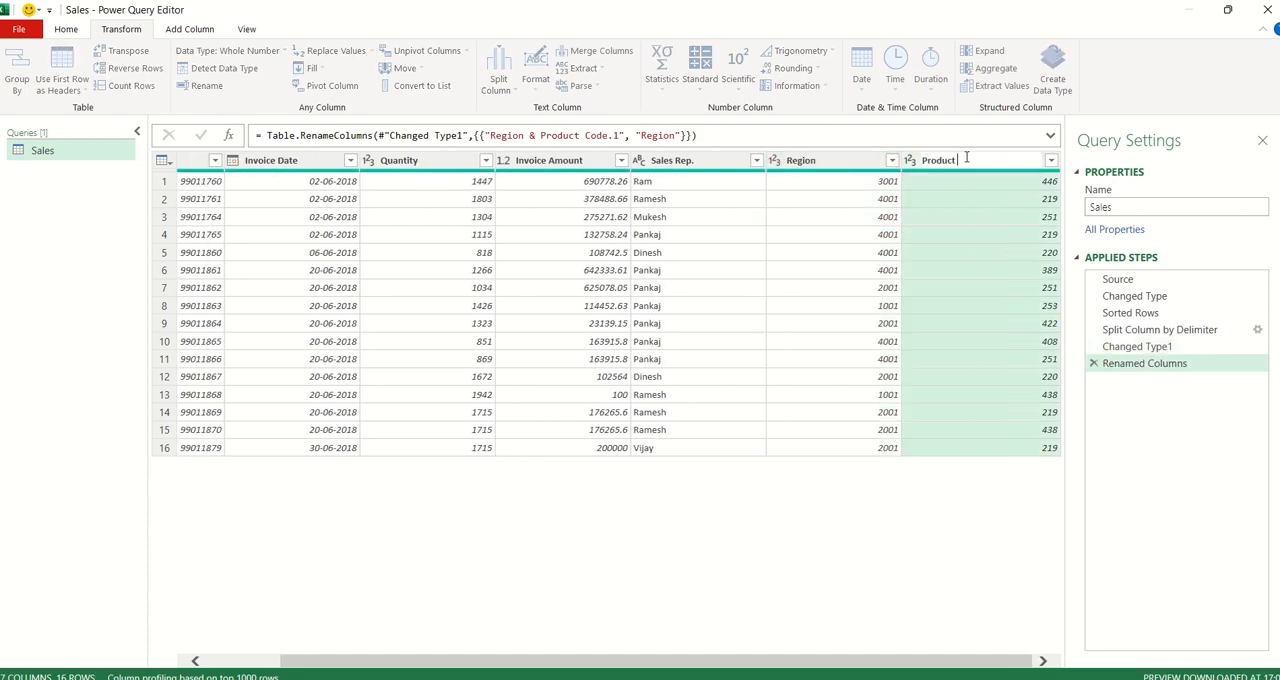
type(" code")
key("Return")
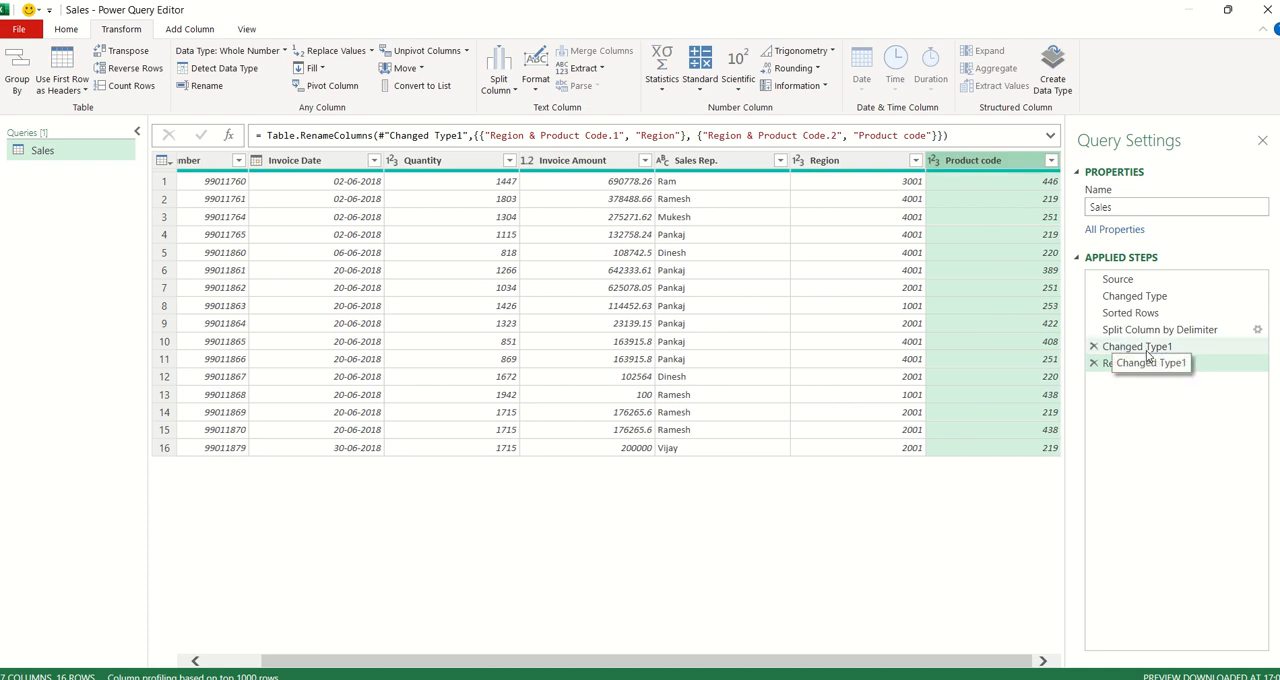
- Review the applied steps of the Sales query from Sorted Rows through Renamed Columns and the resulting Region and Product code columns
left_click(1147, 350)
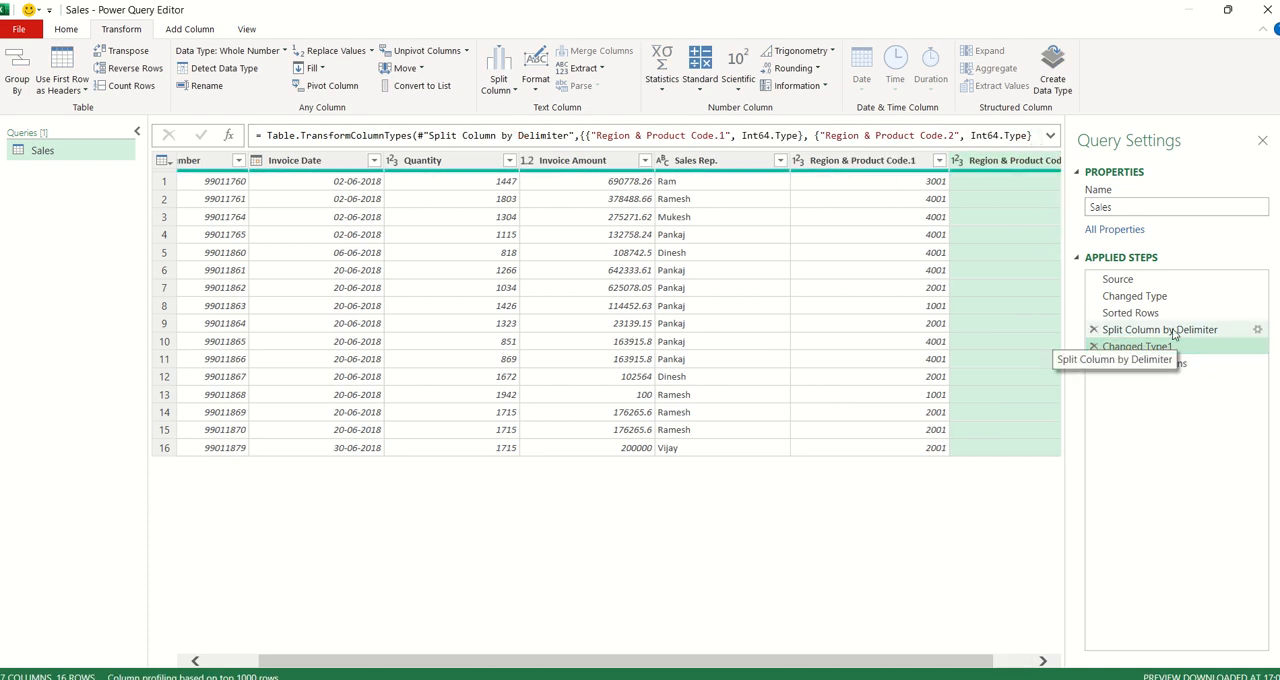
left_click(1100, 331)
left_click(1130, 313)
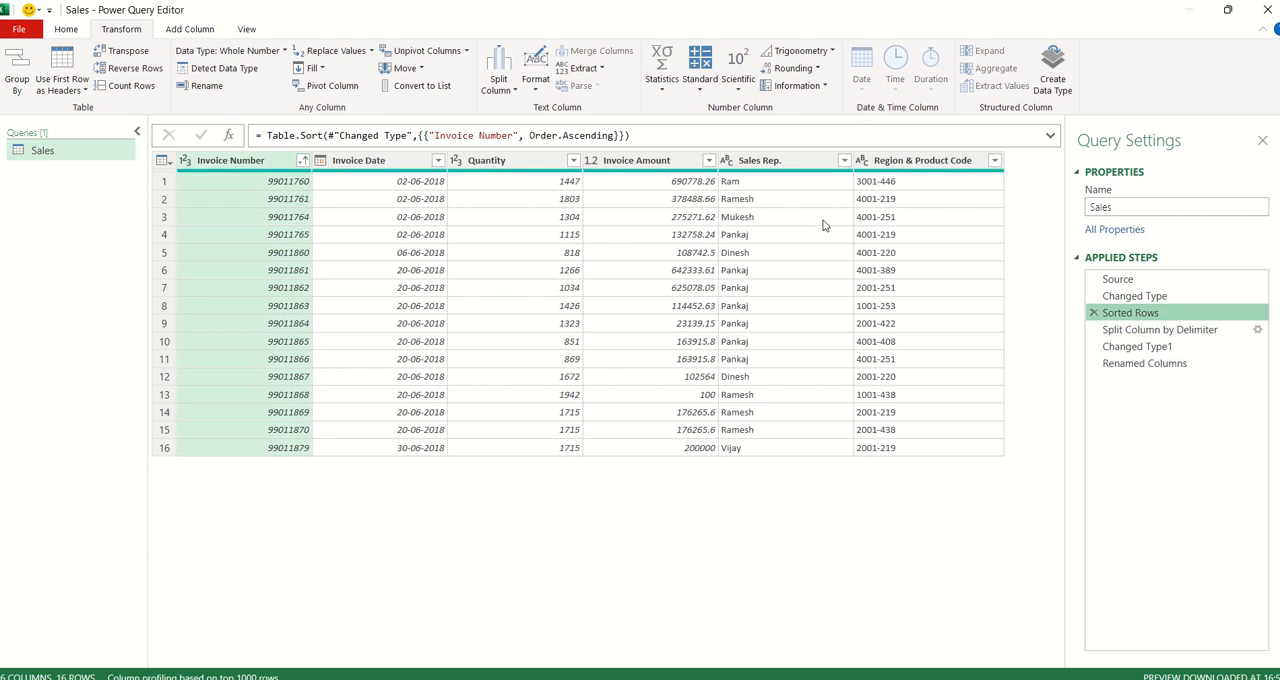
left_click(1128, 330)
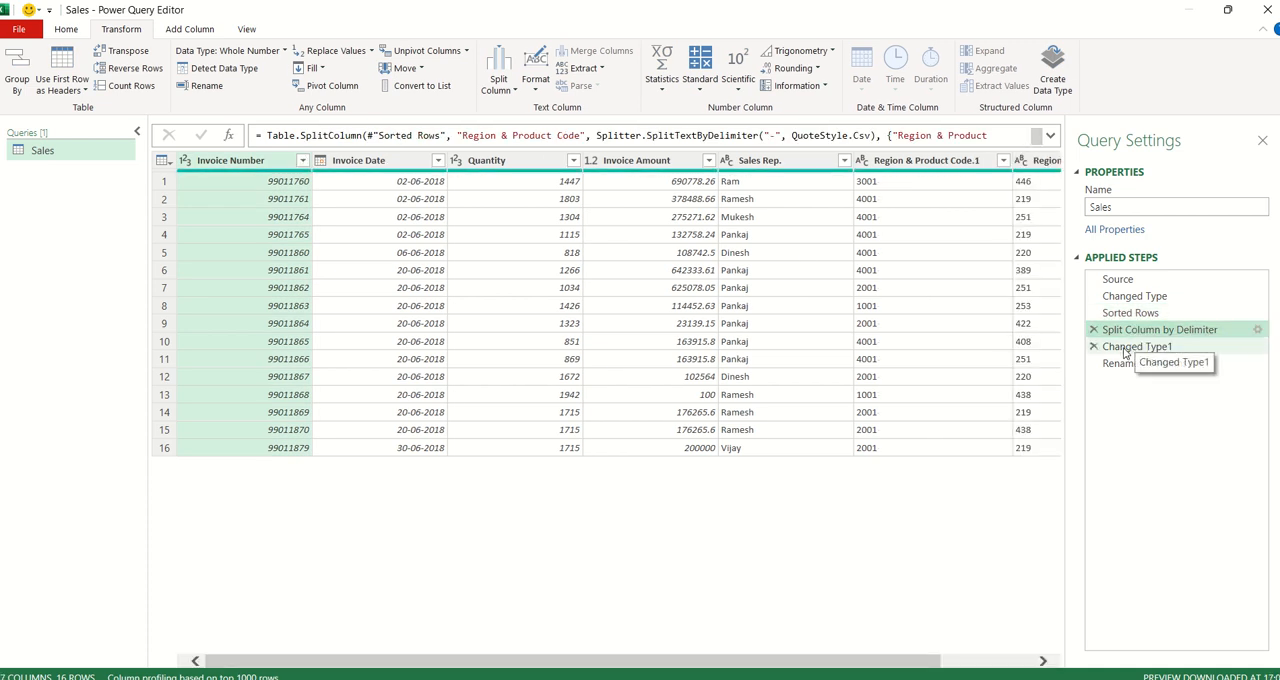
left_click(1127, 348)
left_click(1130, 364)
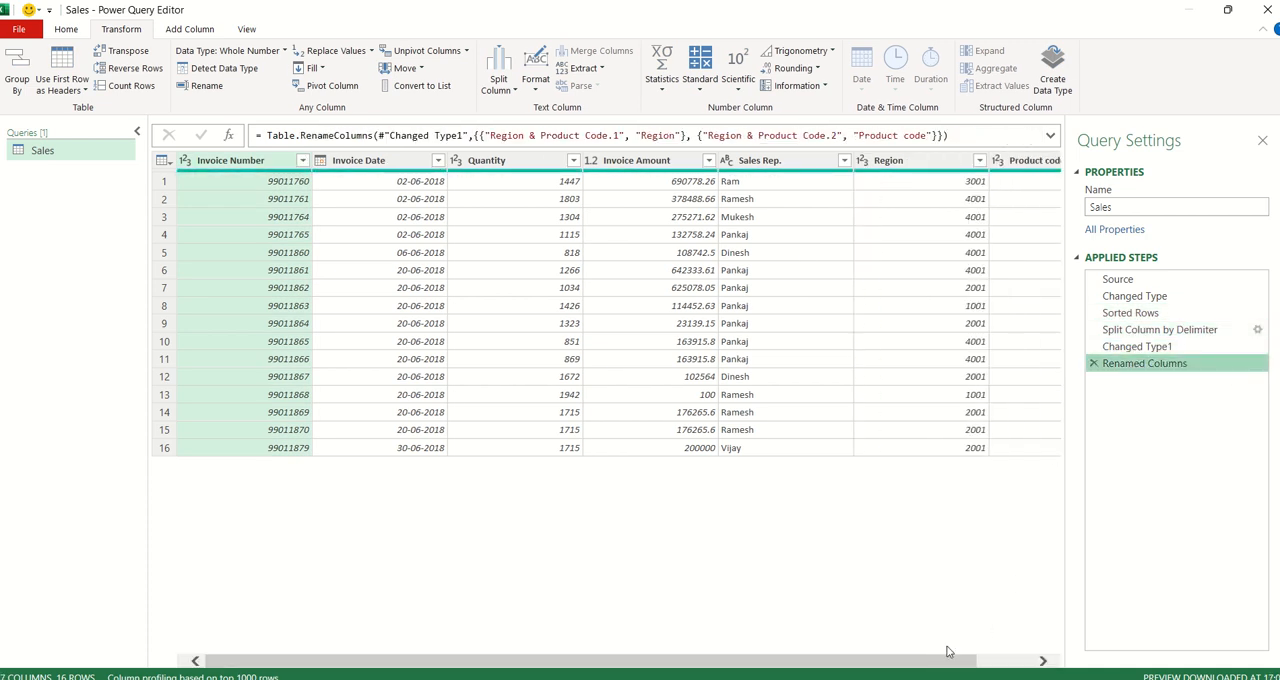
left_click_drag(931, 668, 988, 668)
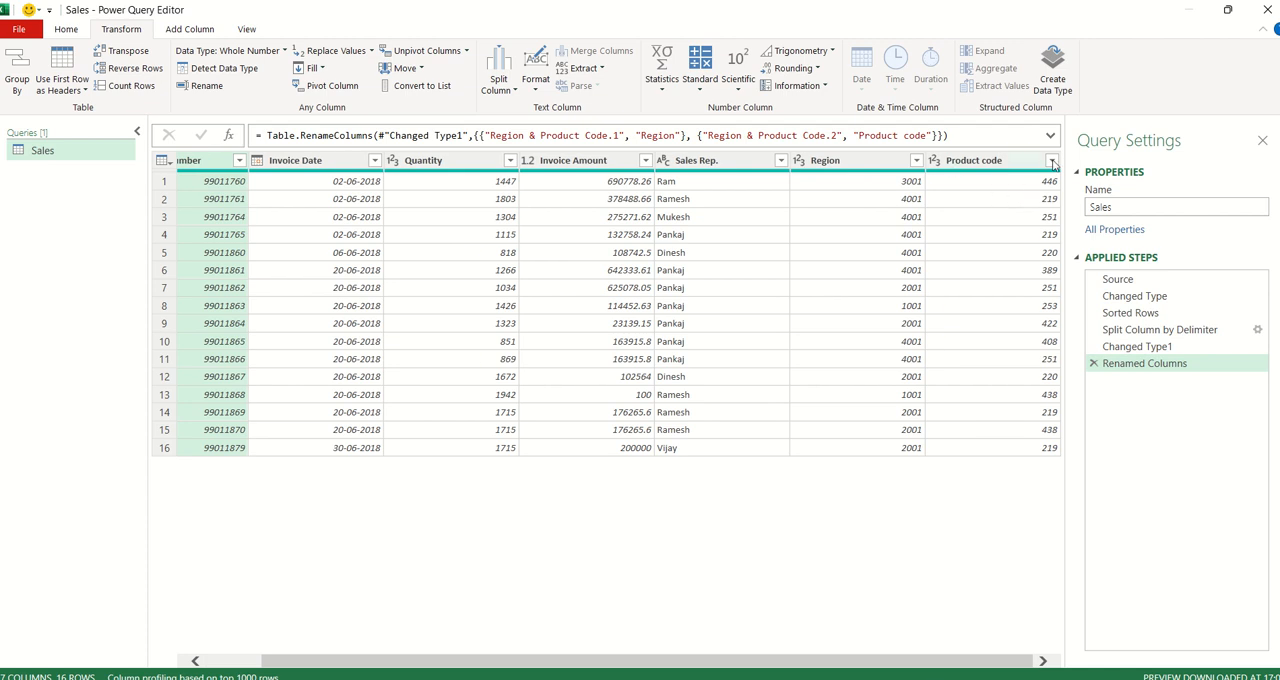
key("alt+Tab")
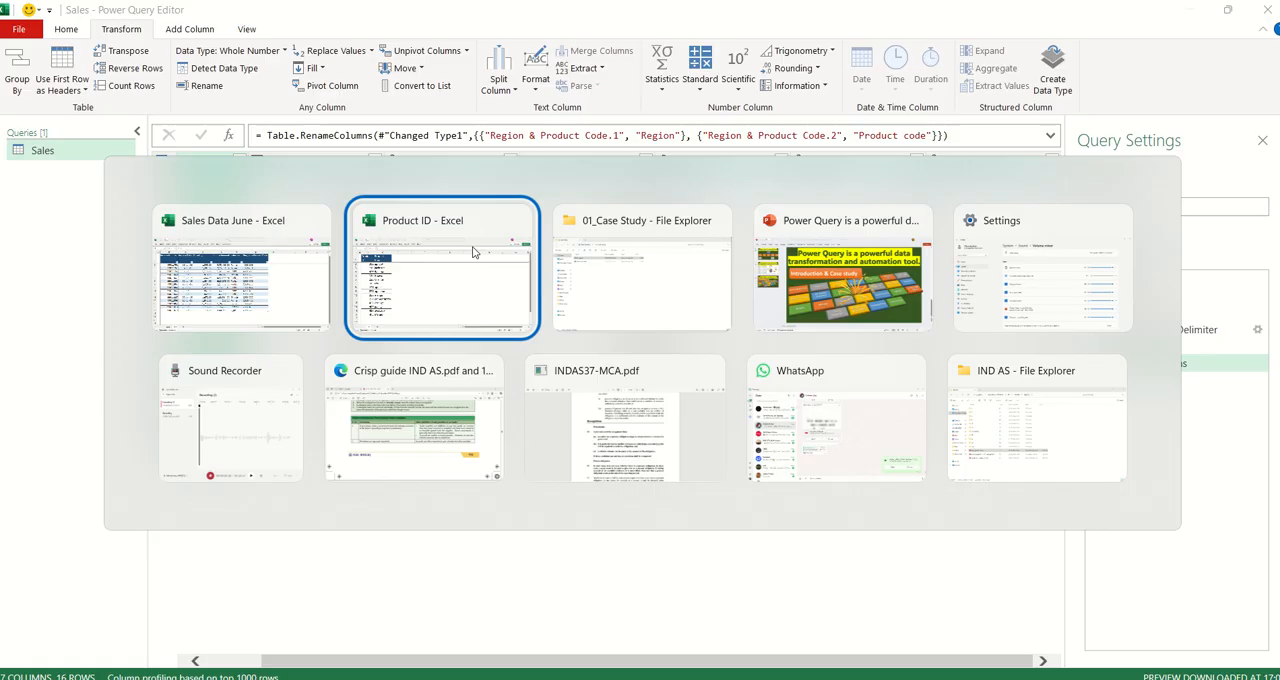
key("alt+Tab")
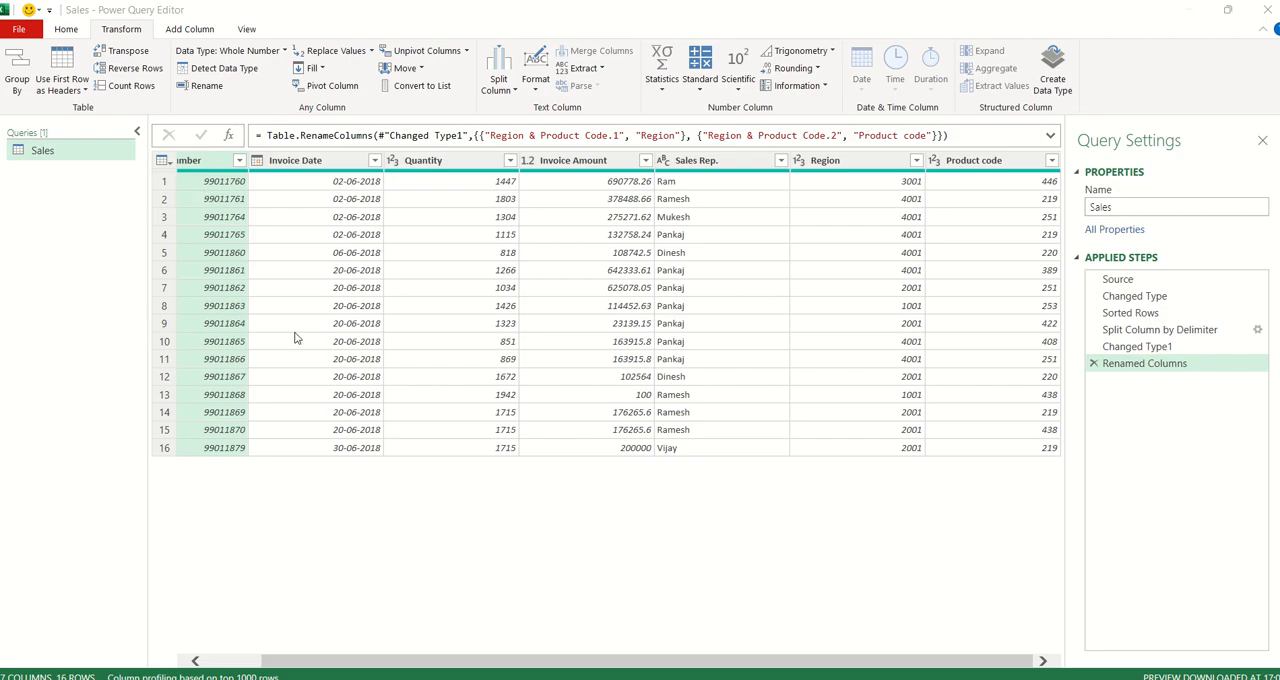
- Import the Data sheet of the Product ID workbook from the Desktop's 01_Case Study folder as a new query
left_click(61, 31)
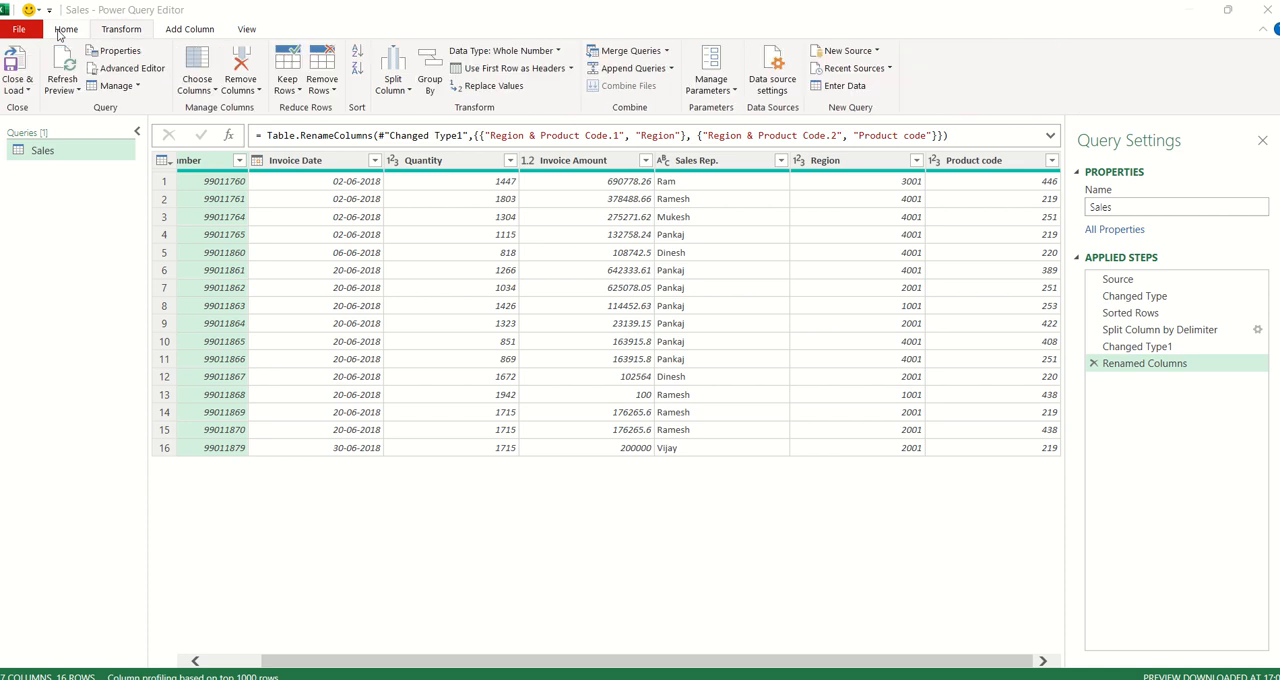
left_click(868, 51)
mouse_move(873, 77)
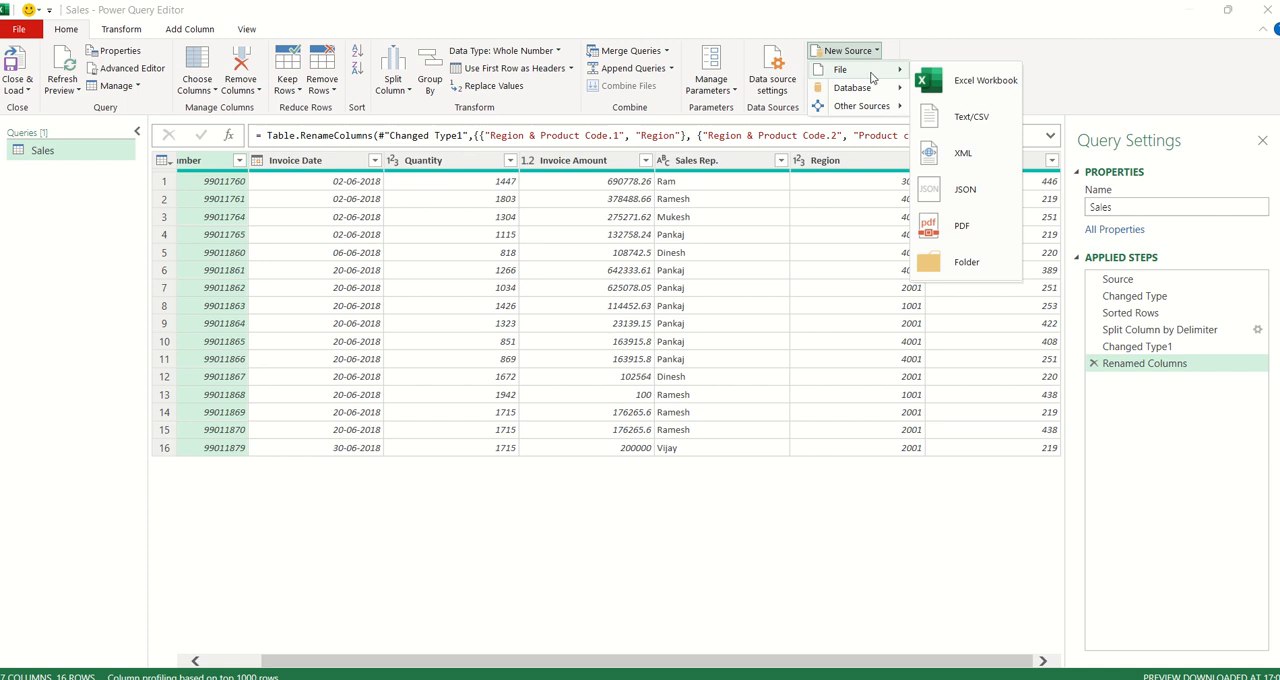
left_click(985, 82)
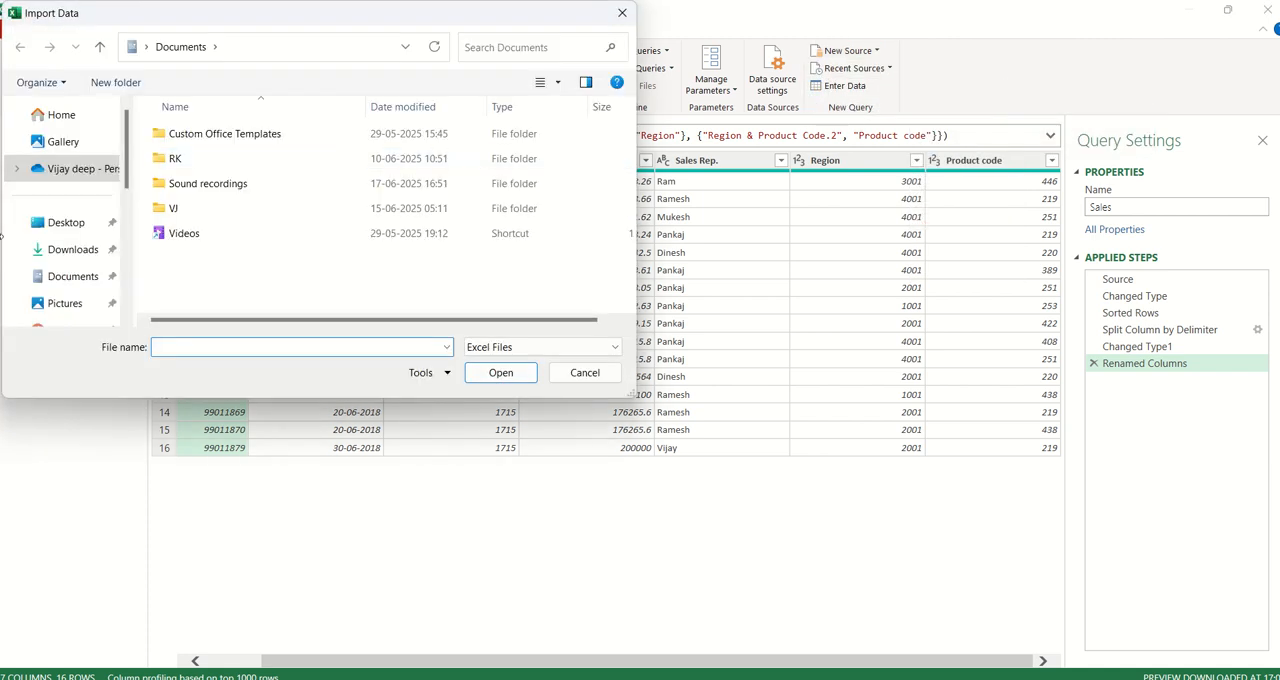
left_click(70, 224)
double_click(202, 166)
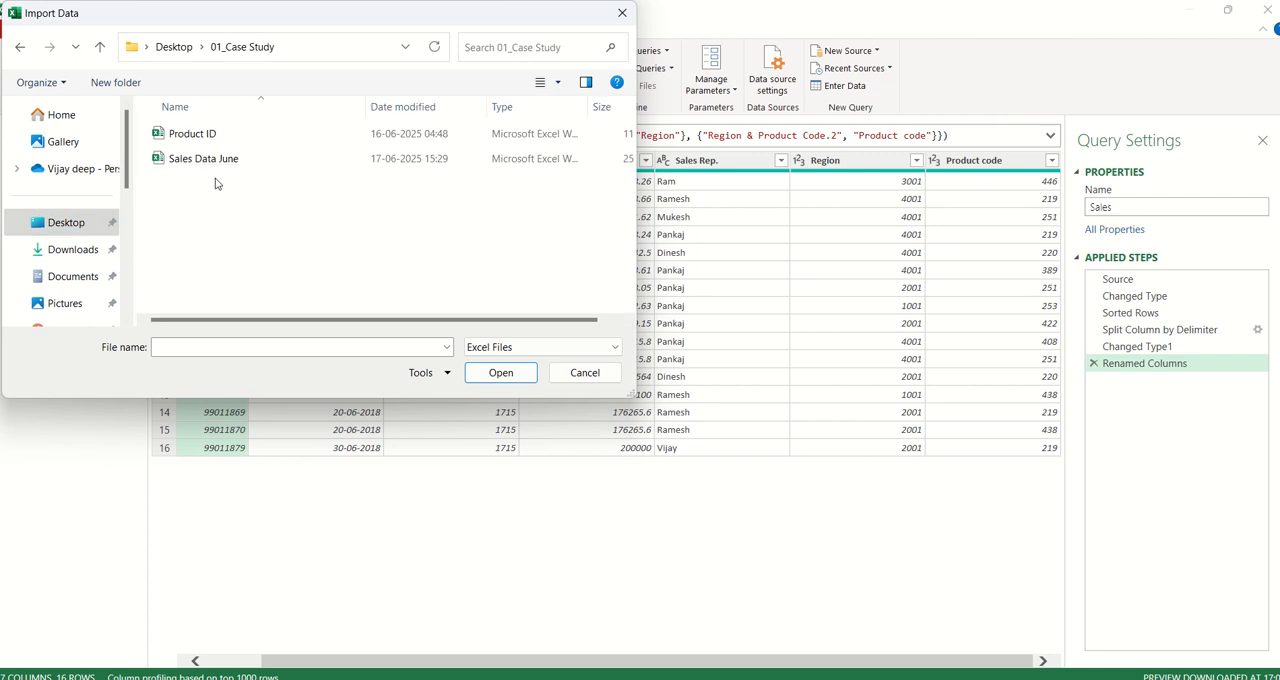
left_click(216, 138)
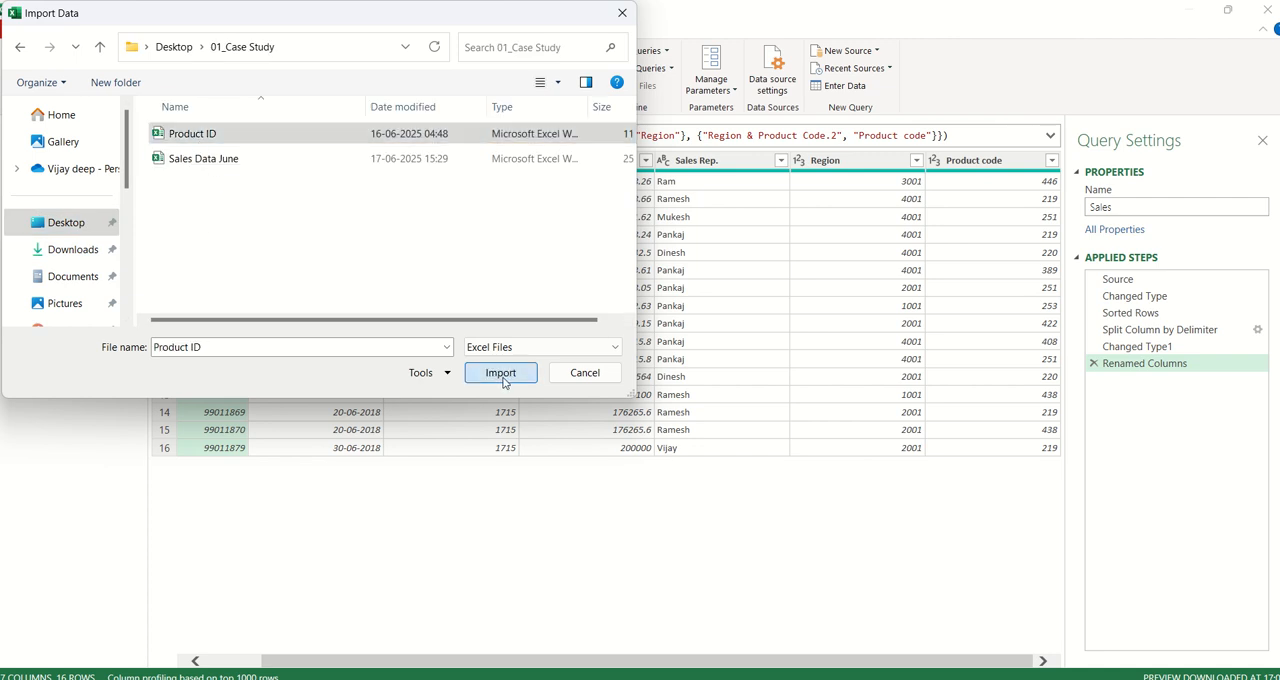
left_click(501, 373)
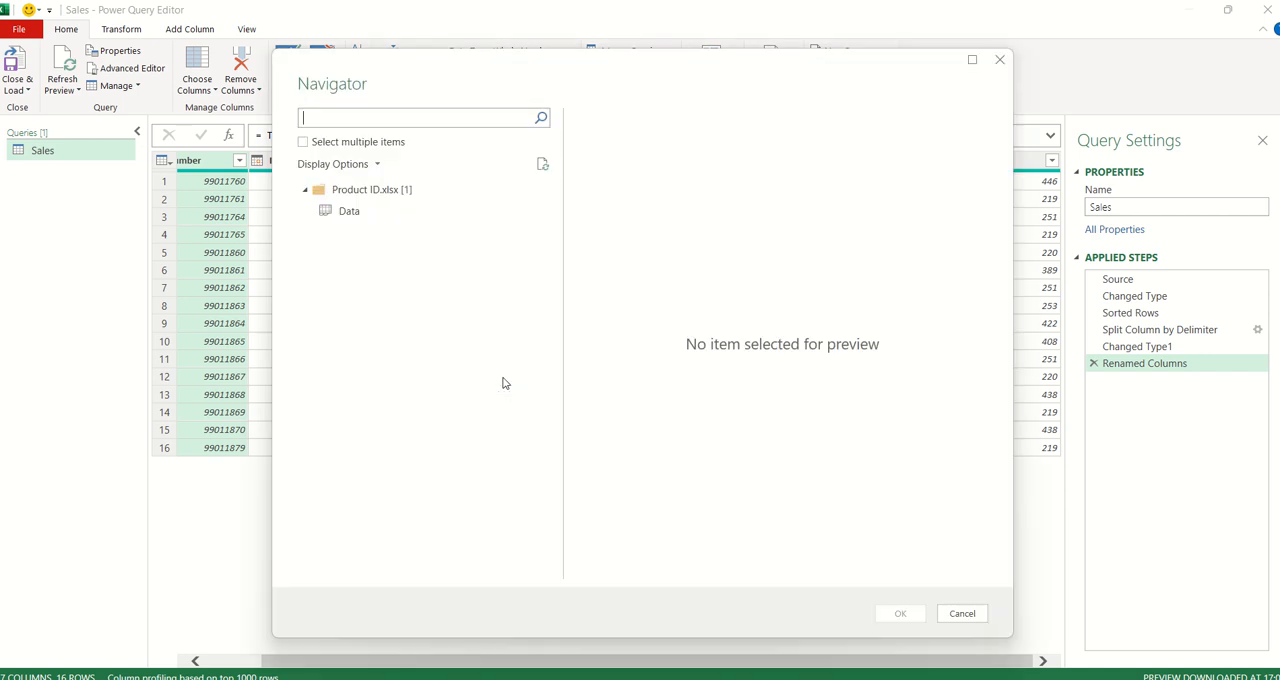
left_click(347, 221)
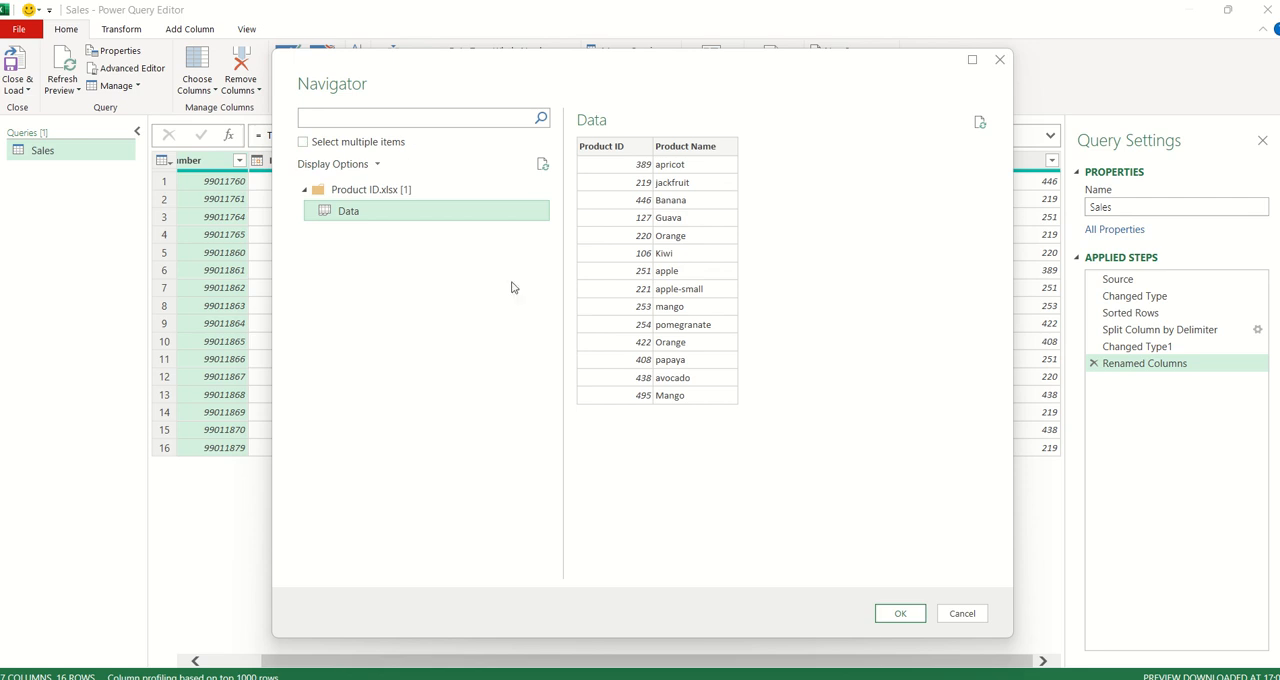
left_click(898, 613)
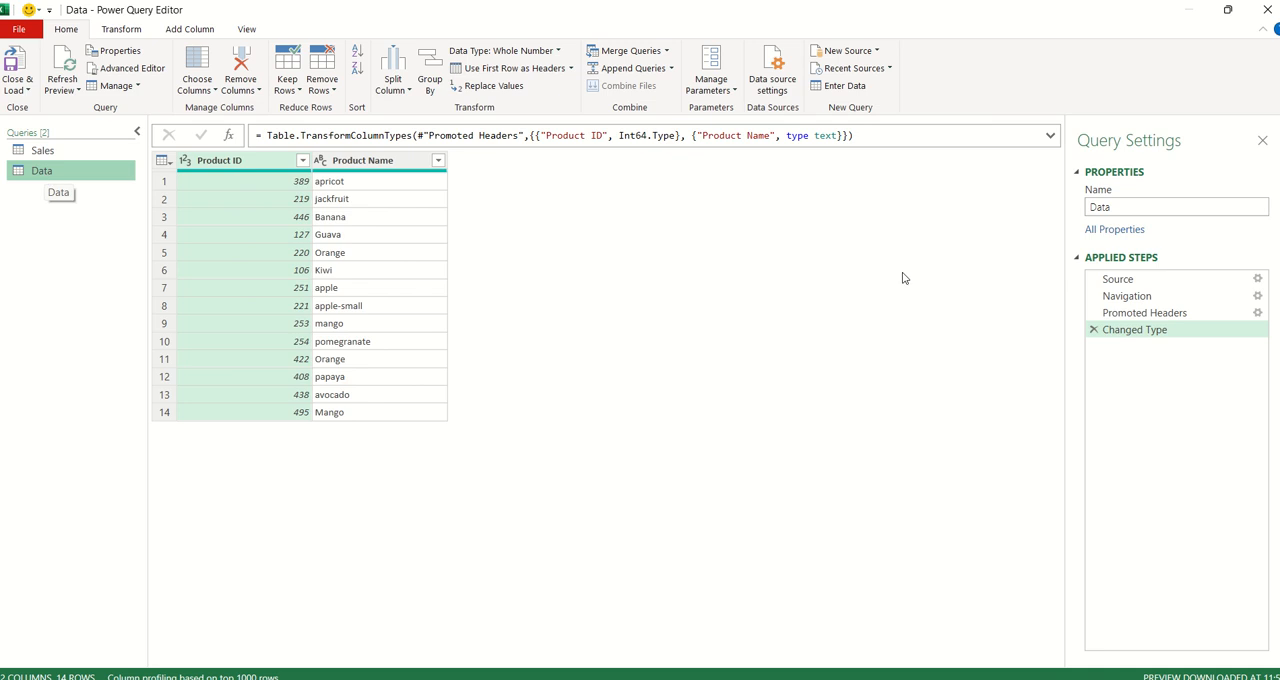
- Rename the imported Data query as Product ID
left_click_drag(1112, 207, 1077, 208)
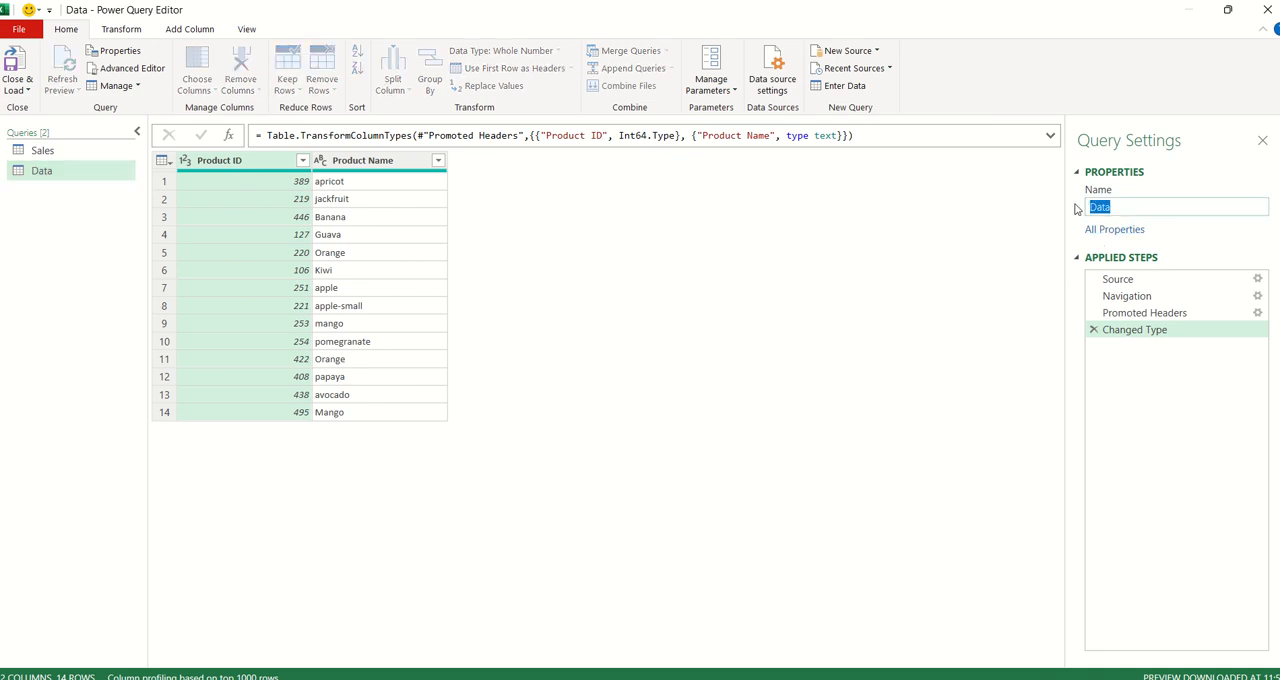
type("Product ID")
key("Return")
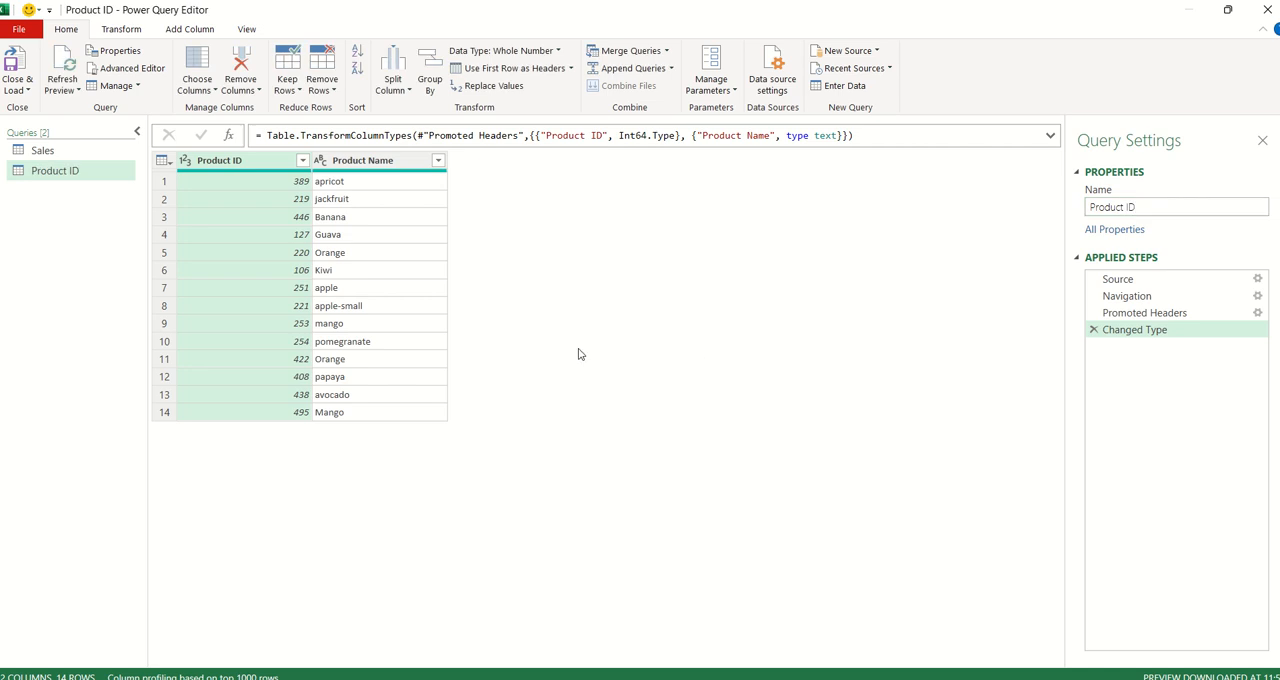
- Merge the Sales query with the Product ID query, matching Product code to Product ID with a Left Outer join
left_click(42, 152)
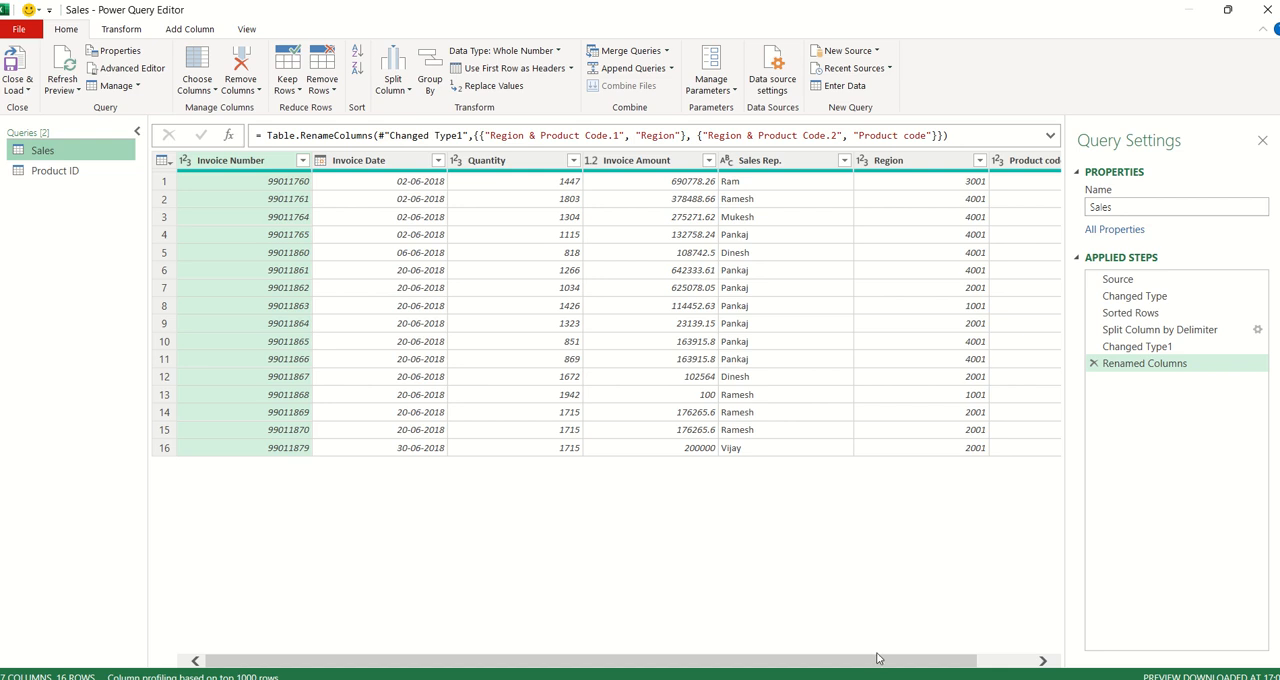
left_click_drag(878, 658, 936, 658)
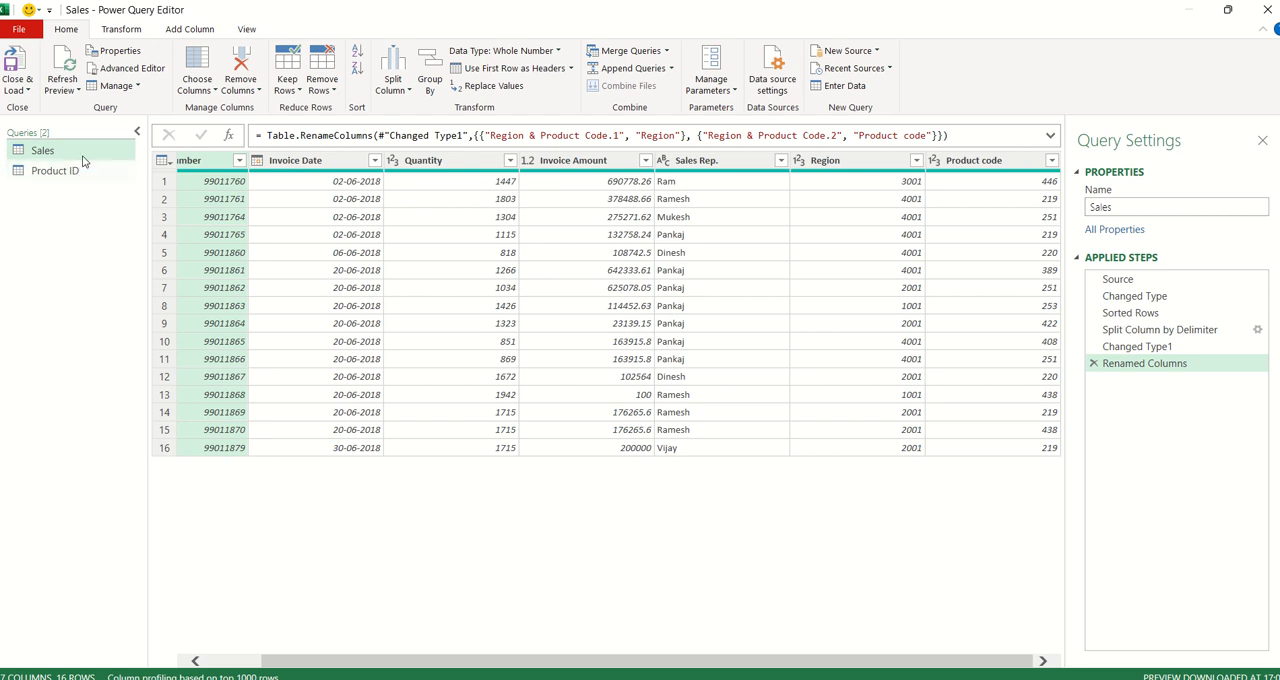
left_click(667, 52)
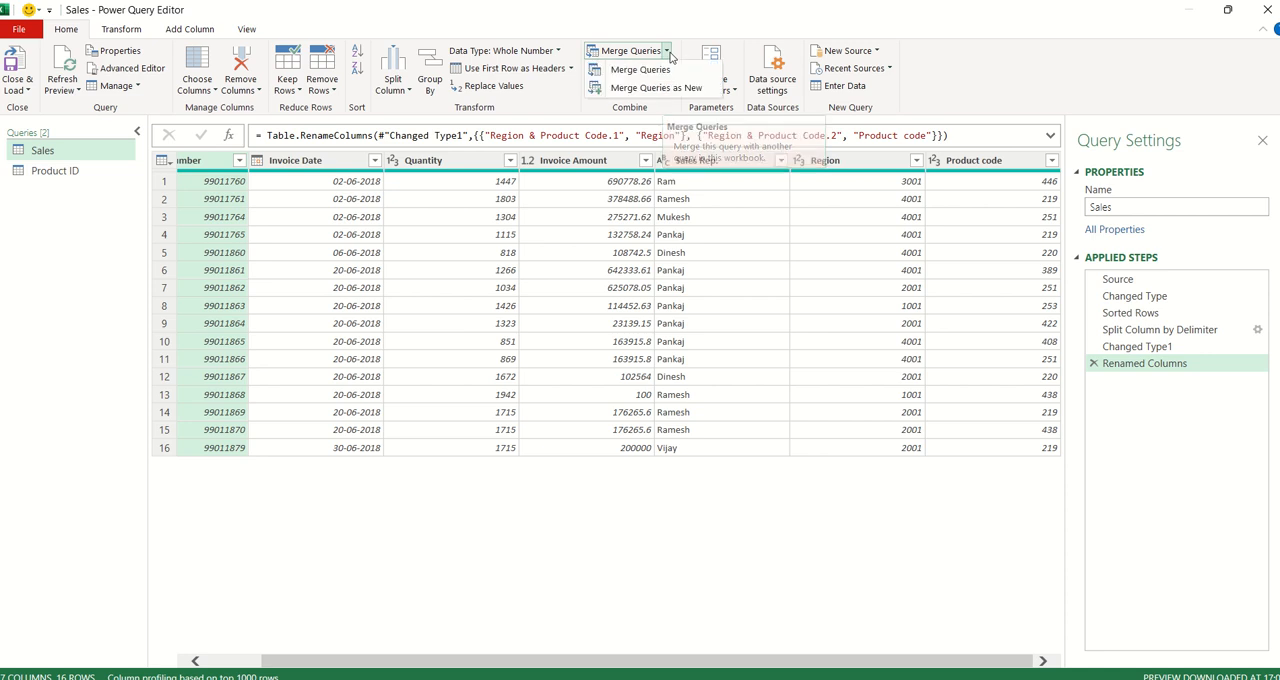
left_click(632, 71)
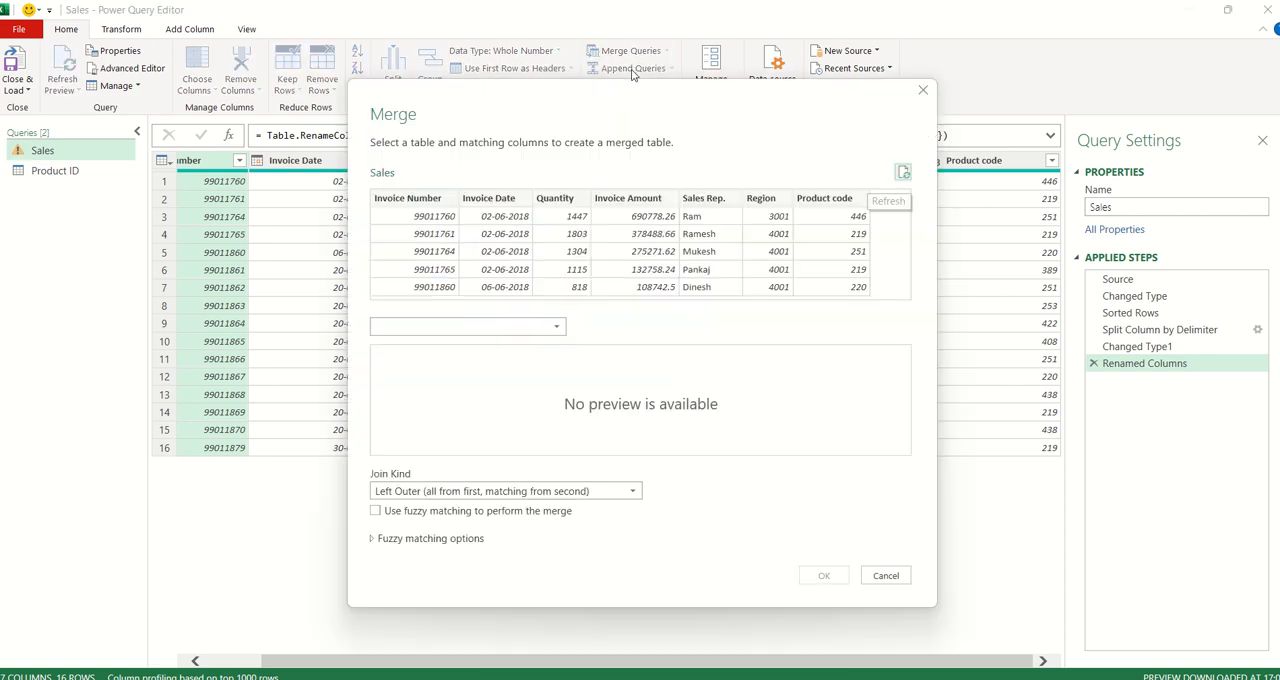
left_click(829, 200)
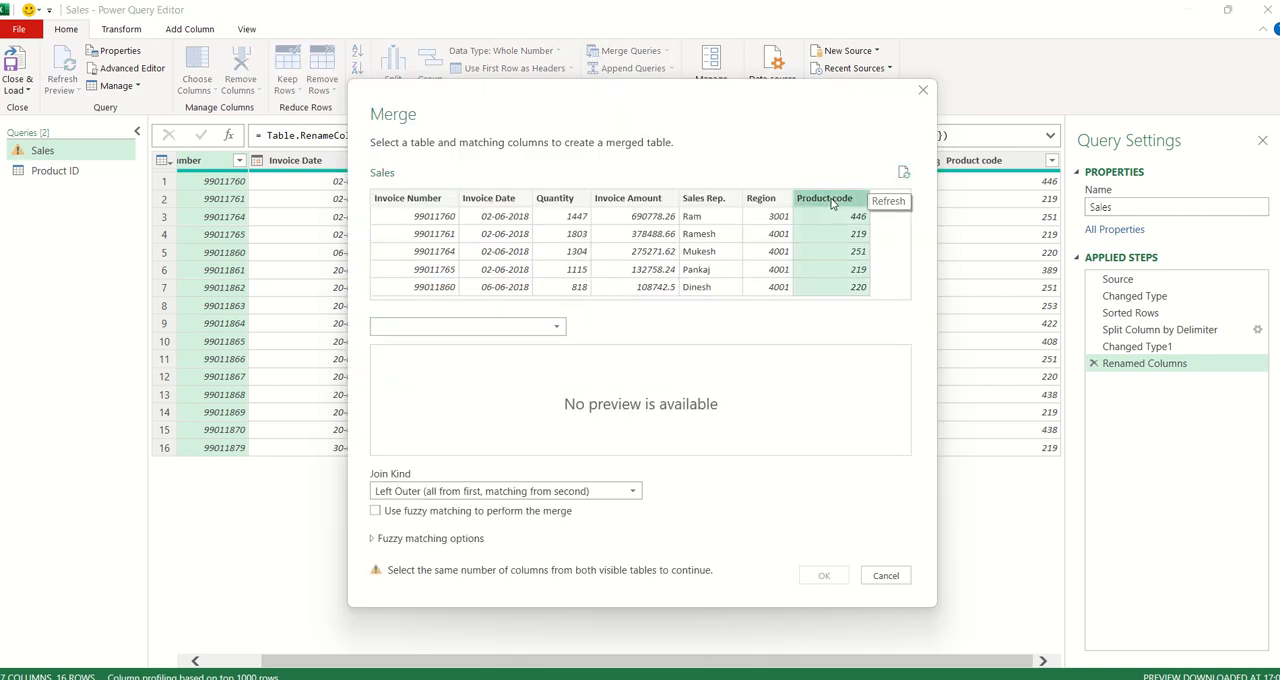
left_click(535, 327)
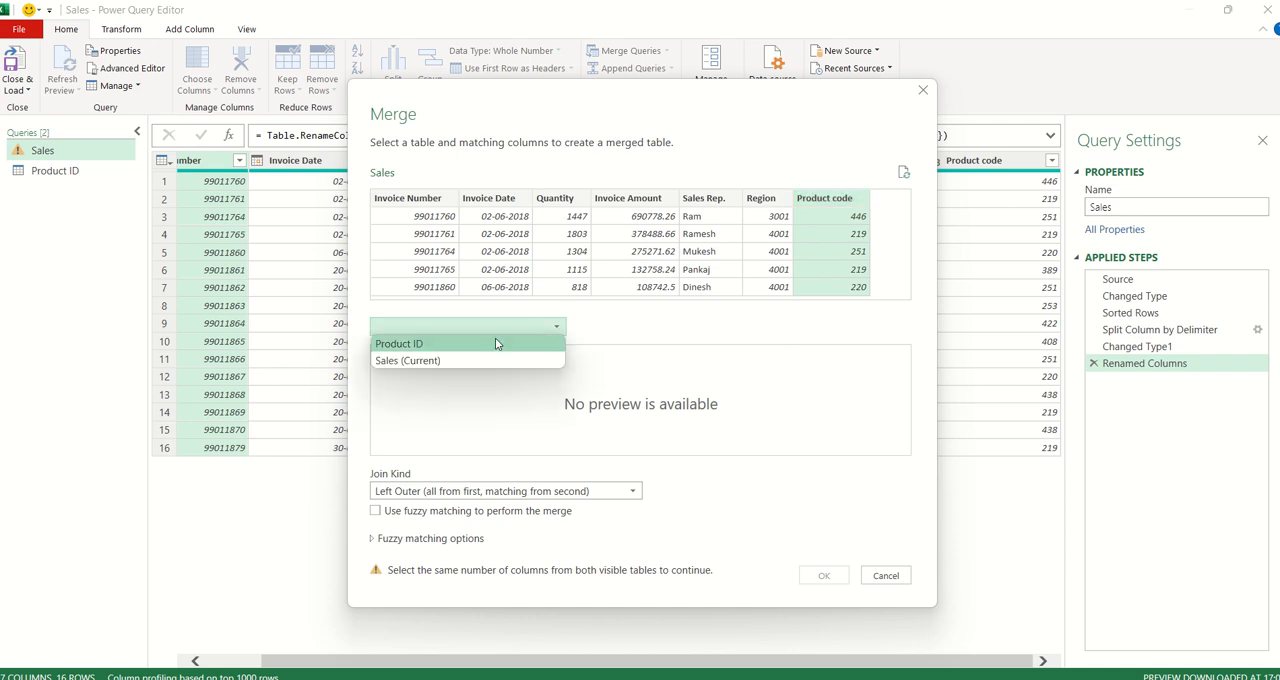
left_click(494, 343)
left_click(397, 355)
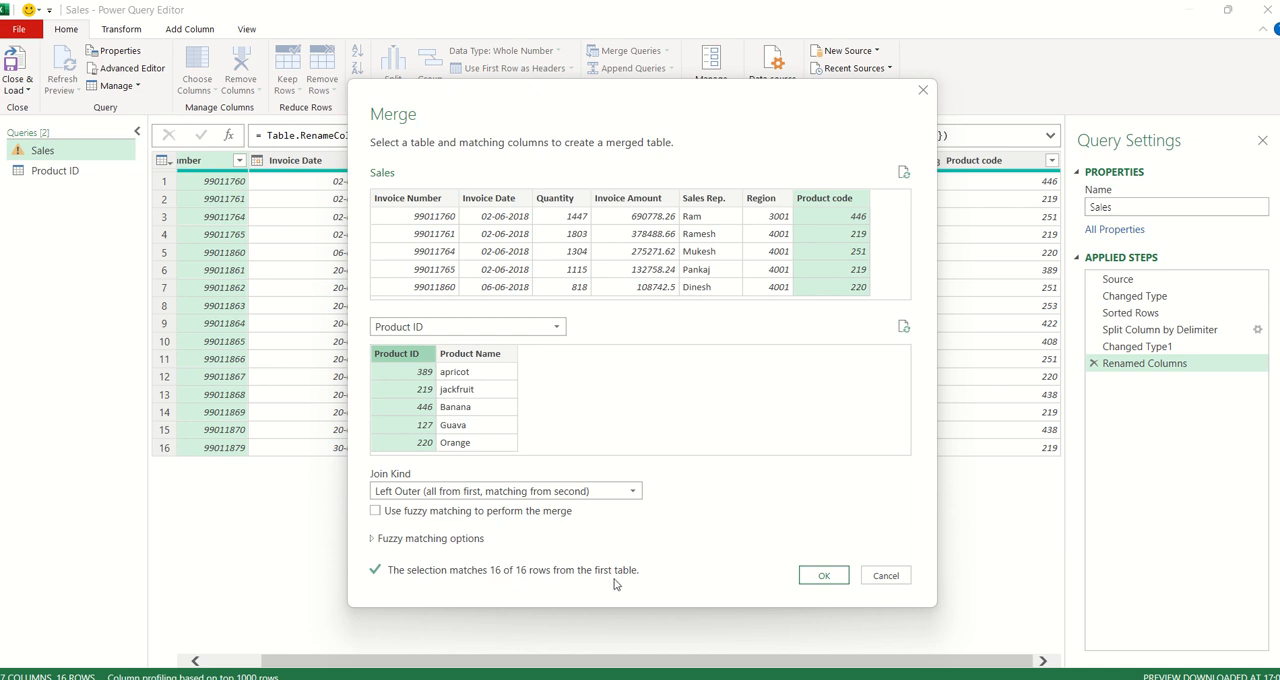
left_click(825, 576)
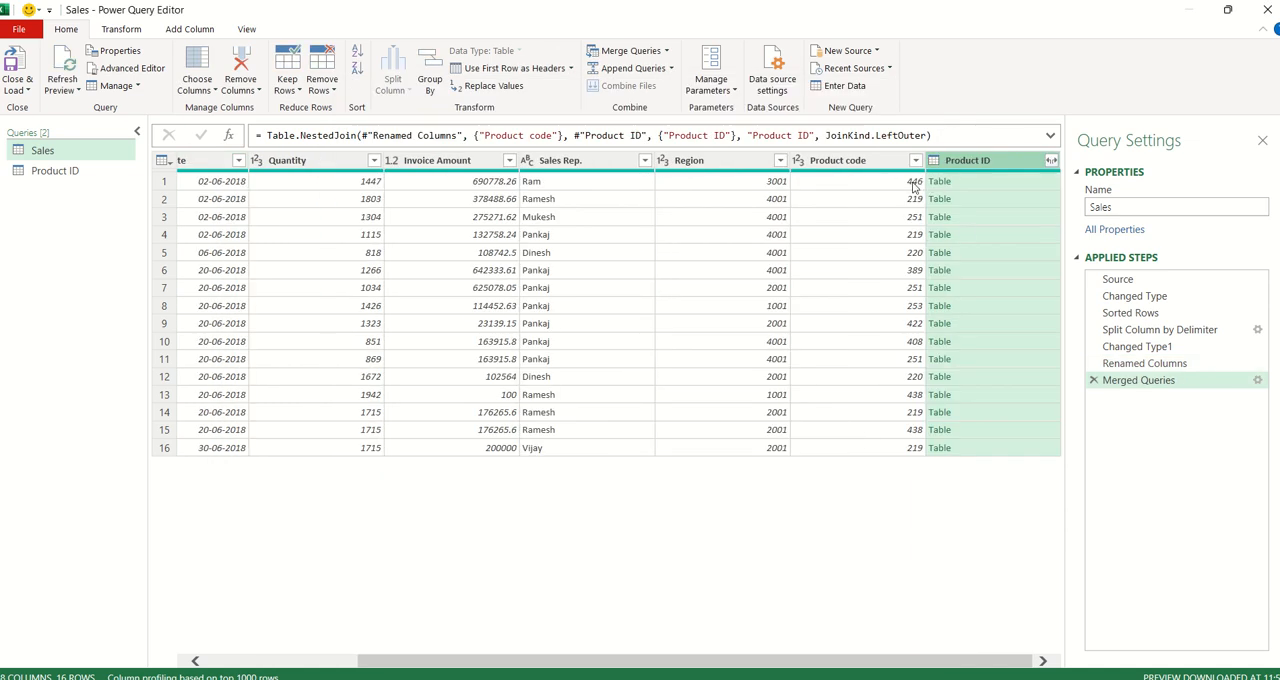
- Compare the nested Product ID table in the first Sales row with the matching entry in the Product ID query
left_click(910, 184)
left_click(973, 182)
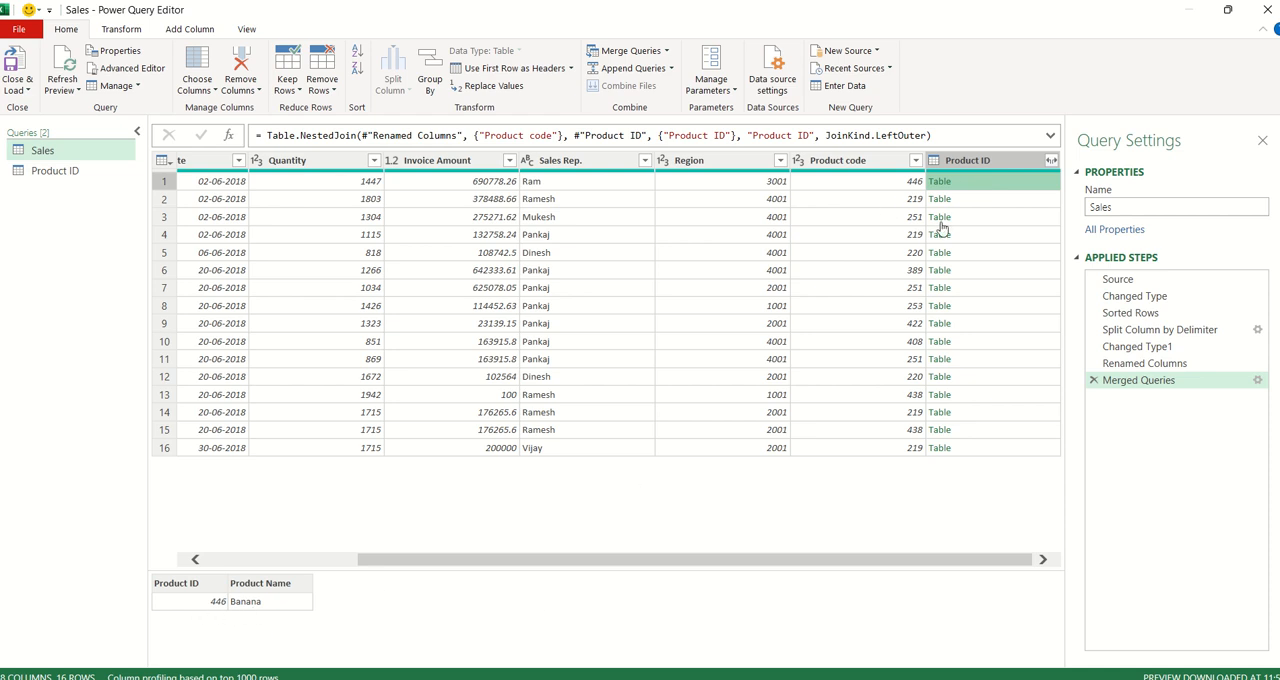
left_click(76, 170)
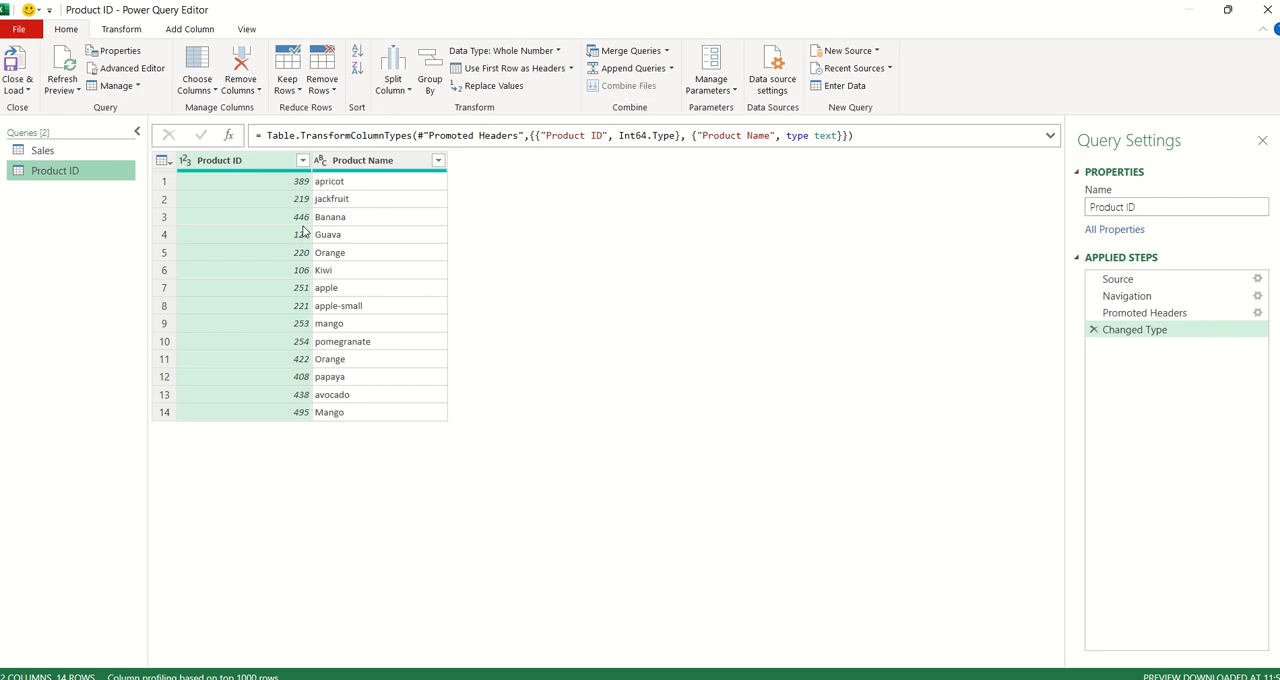
left_click(84, 155)
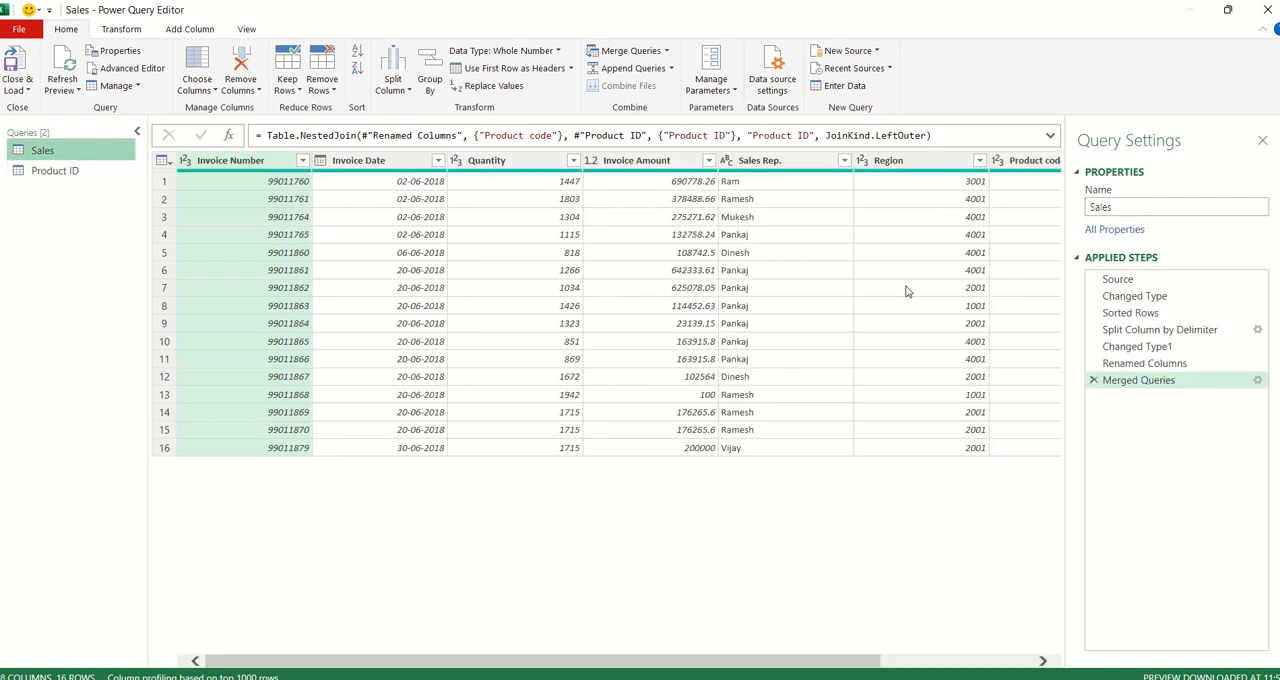
left_click_drag(818, 668, 971, 668)
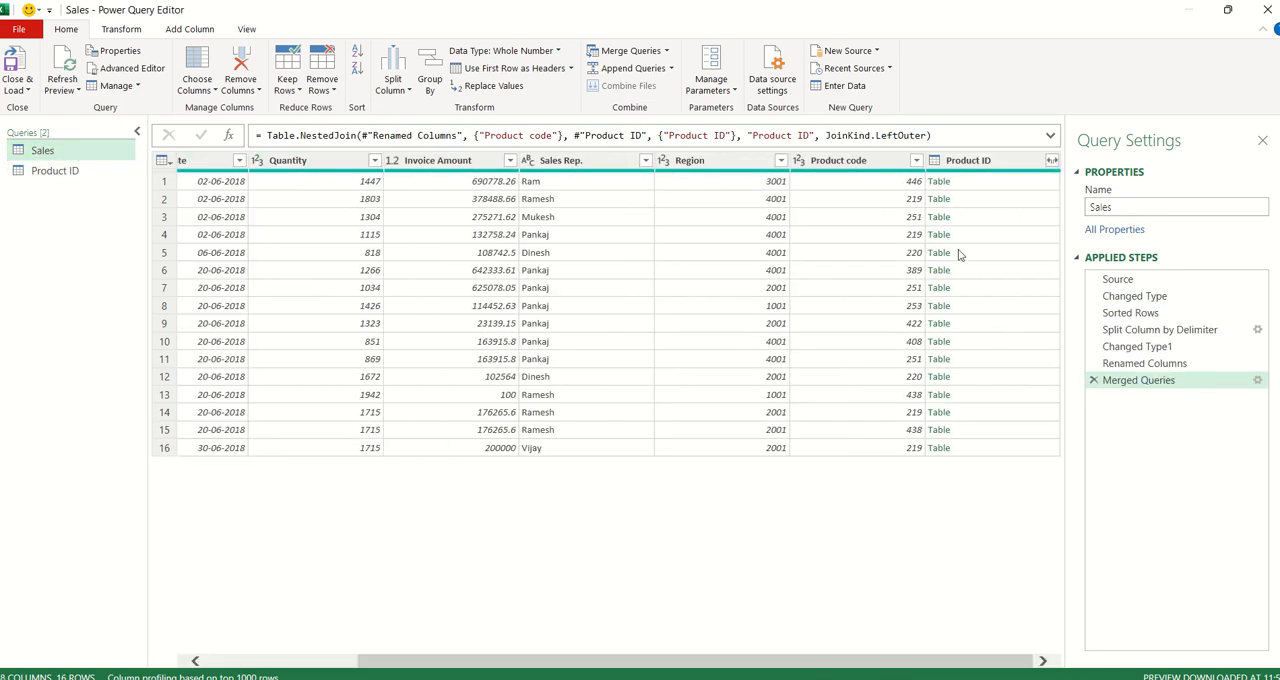
left_click(952, 181)
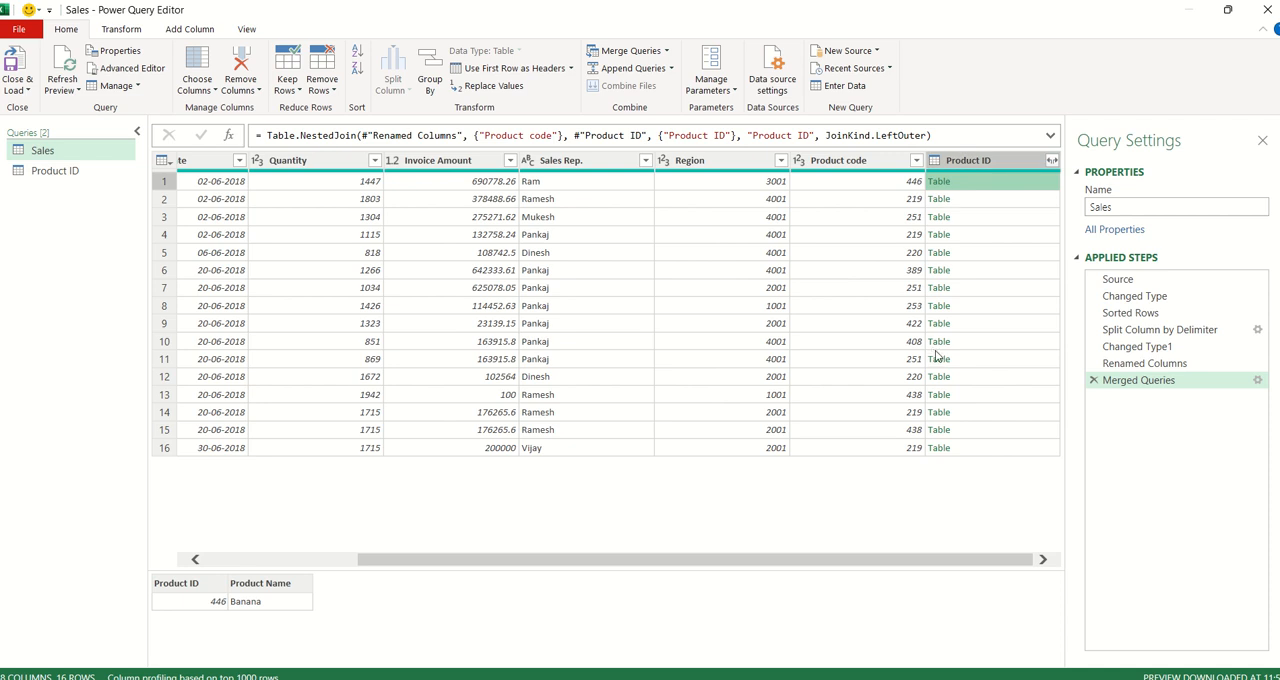
- Expand the merged Product ID column to only Product Name, without using the original column name as prefix
left_click(1052, 162)
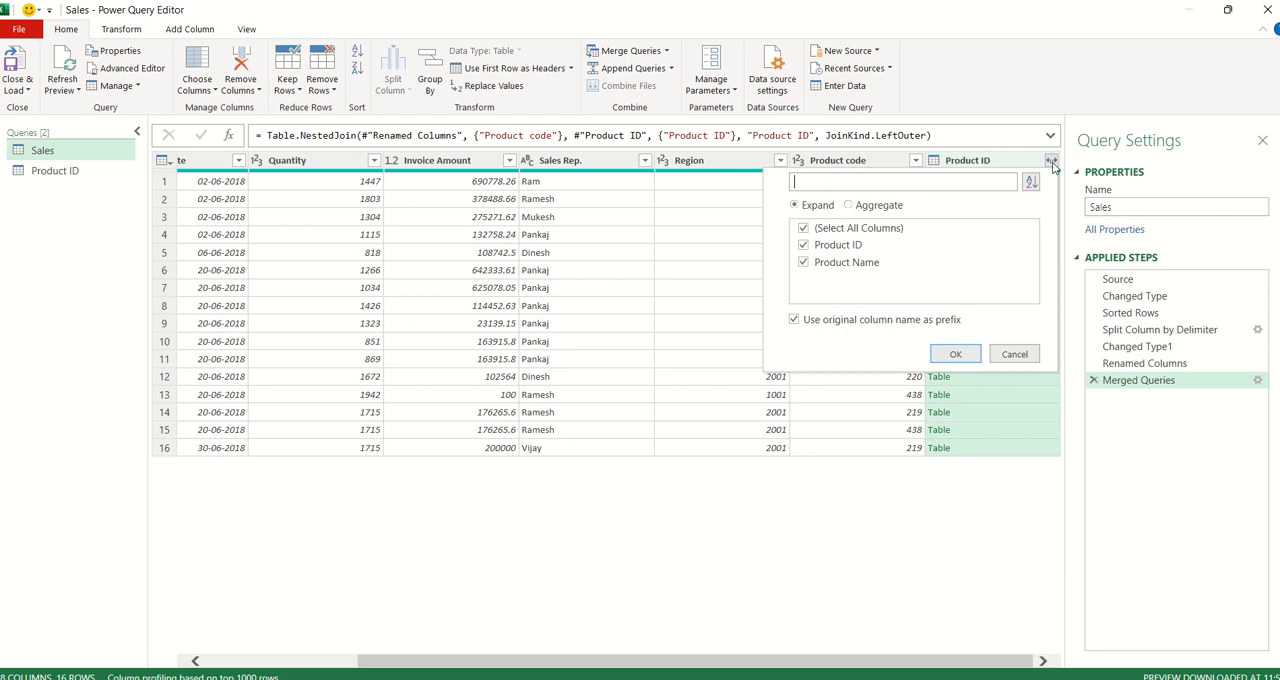
left_click(804, 246)
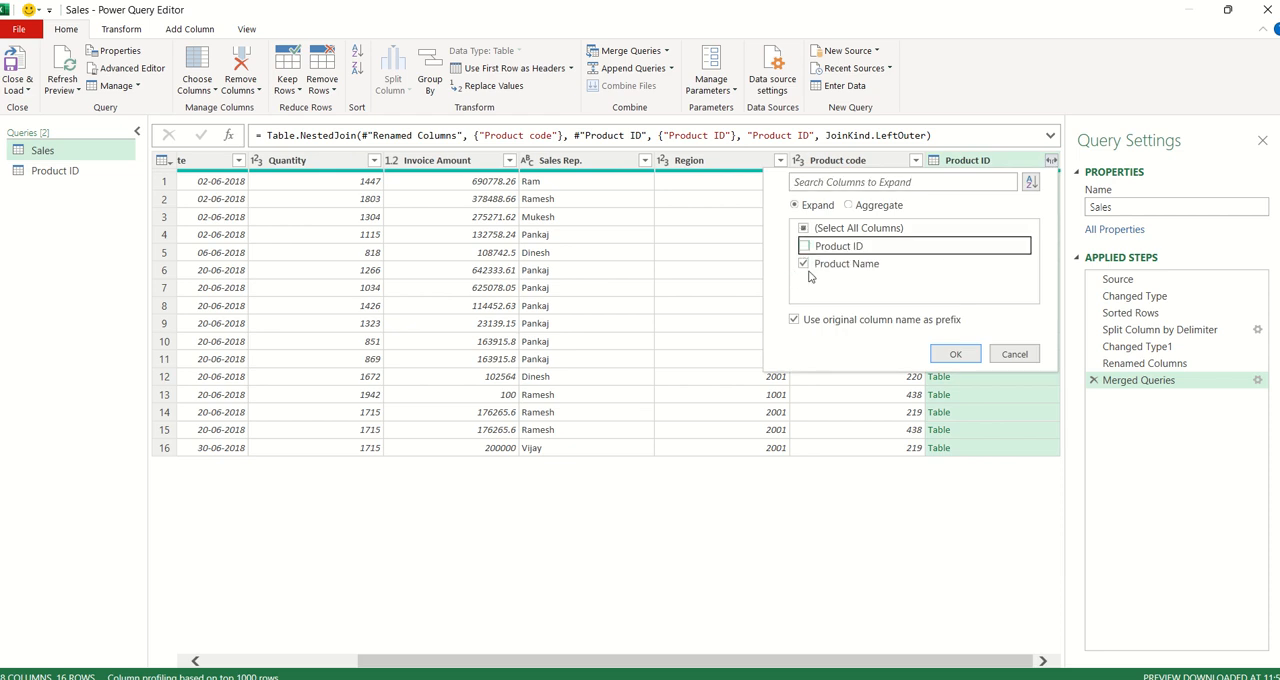
left_click(796, 321)
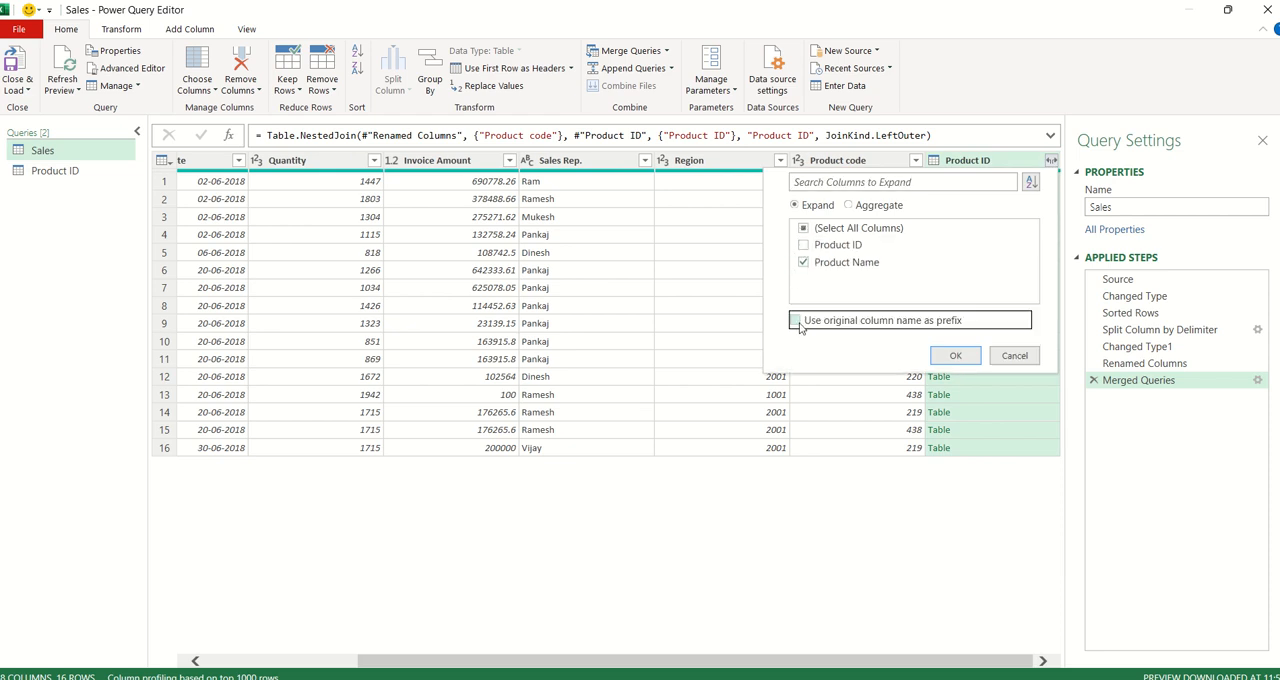
left_click(955, 356)
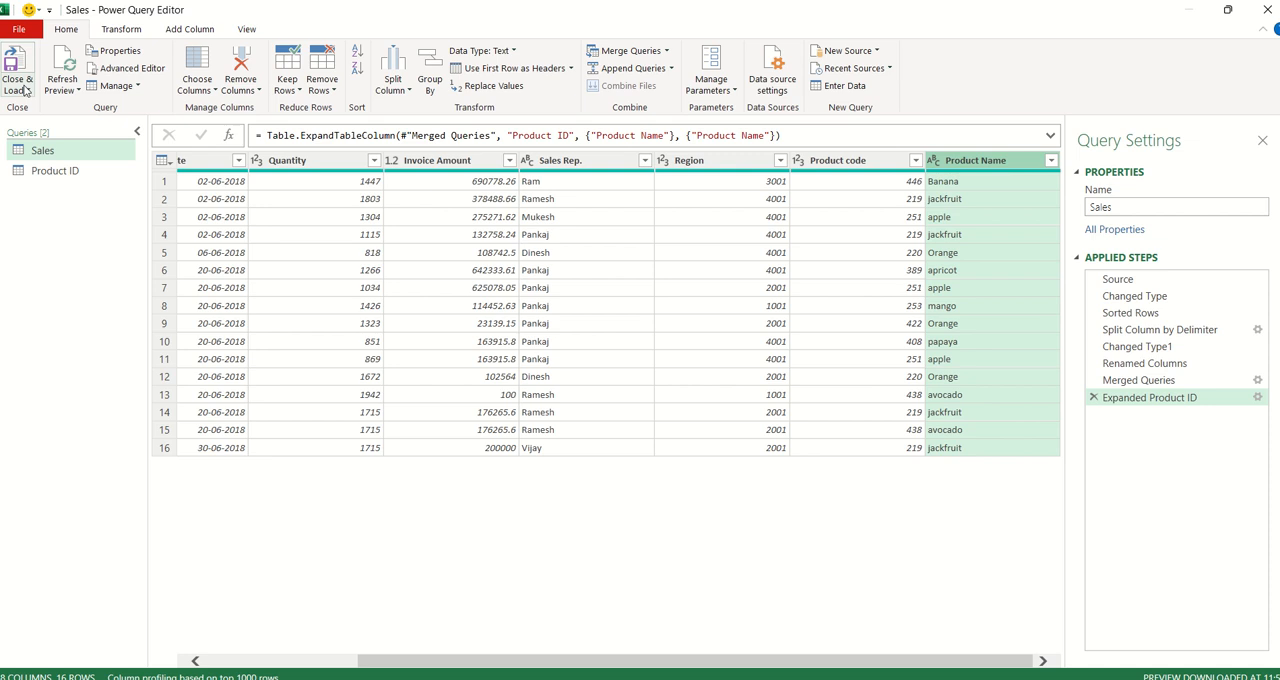
- Close and load the queries into the workbook and display the loaded table on the Sales (2) sheet
left_click(17, 88)
left_click(38, 108)
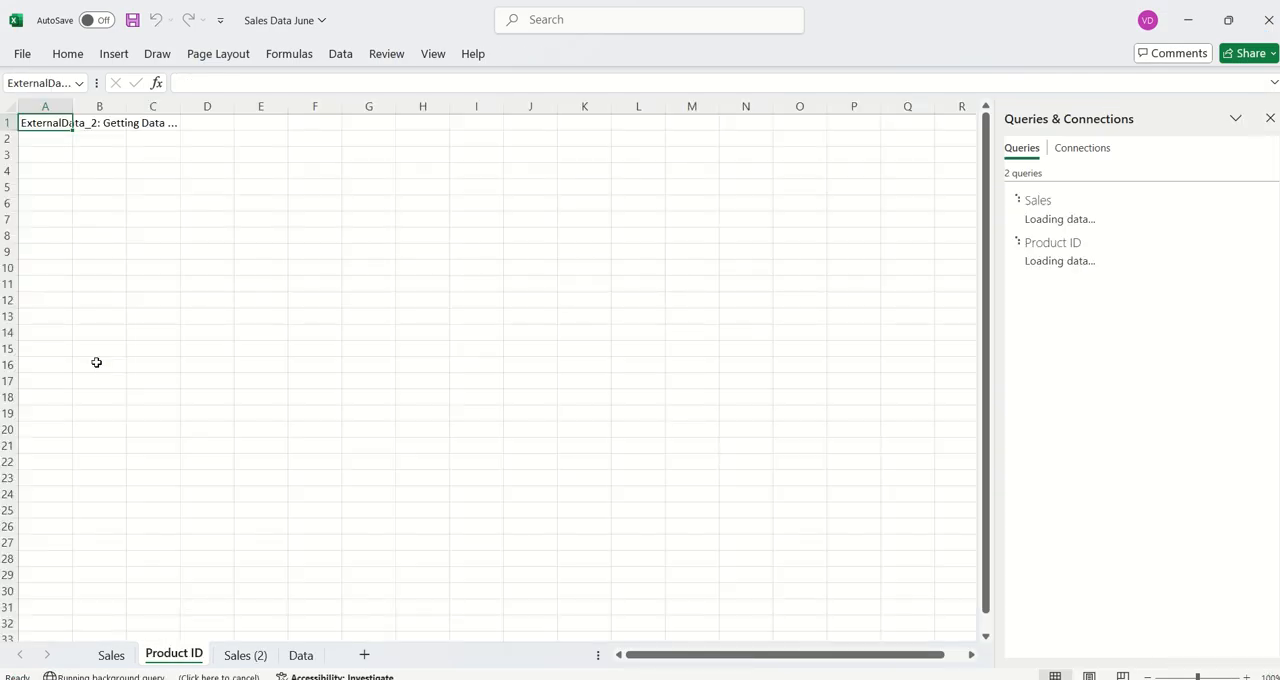
left_click(260, 665)
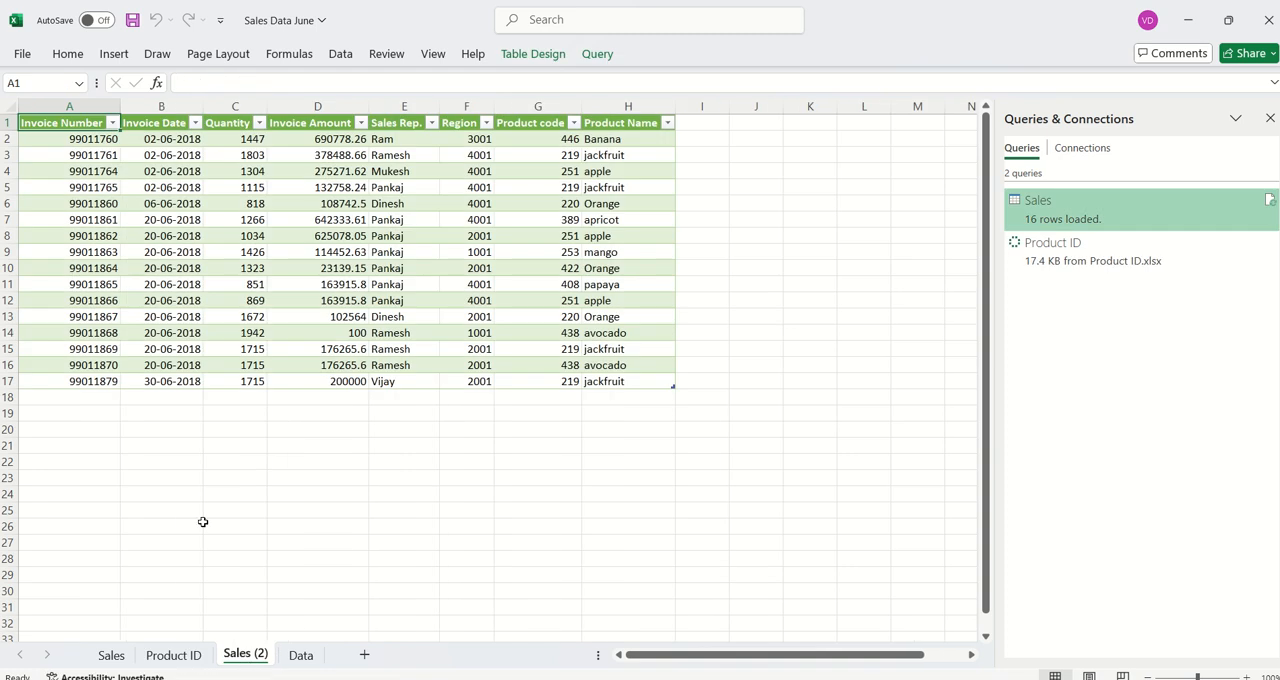
scroll(425, 397, "up", 4)
scroll(425, 397, "down", 1)
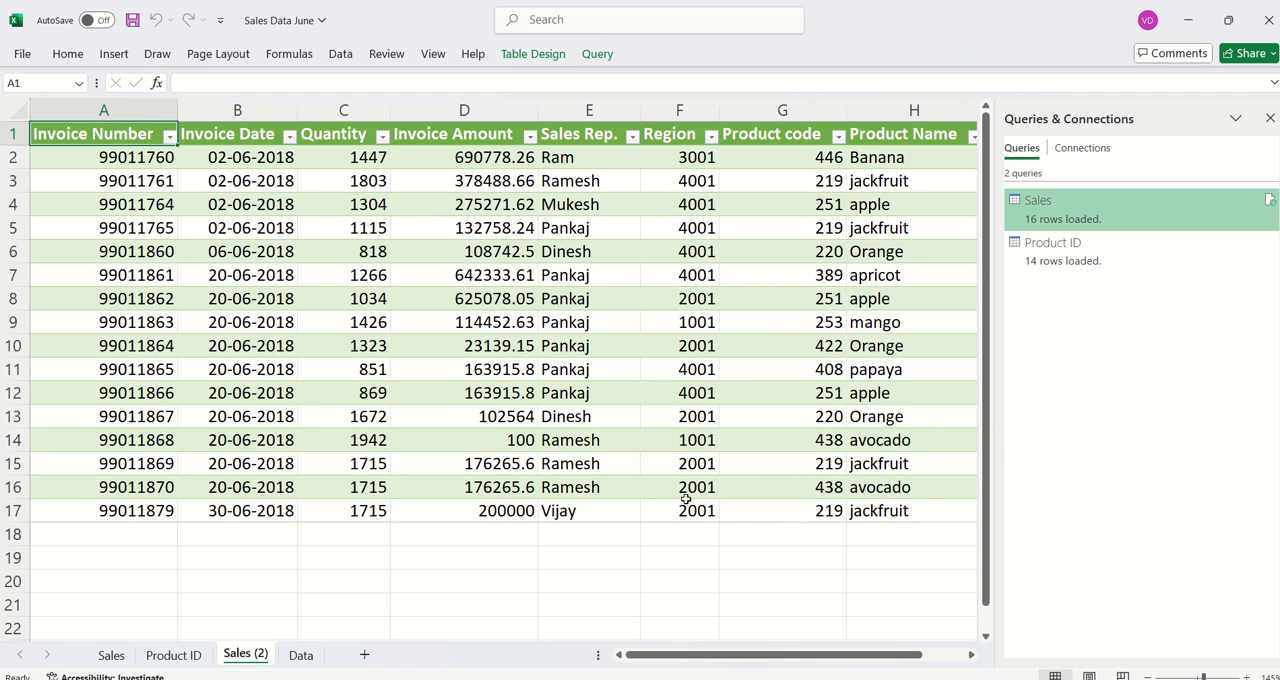
- Start a new record in row 18 of the Data sheet by copying the last invoice number and changing its final digits to 80
left_click(296, 656)
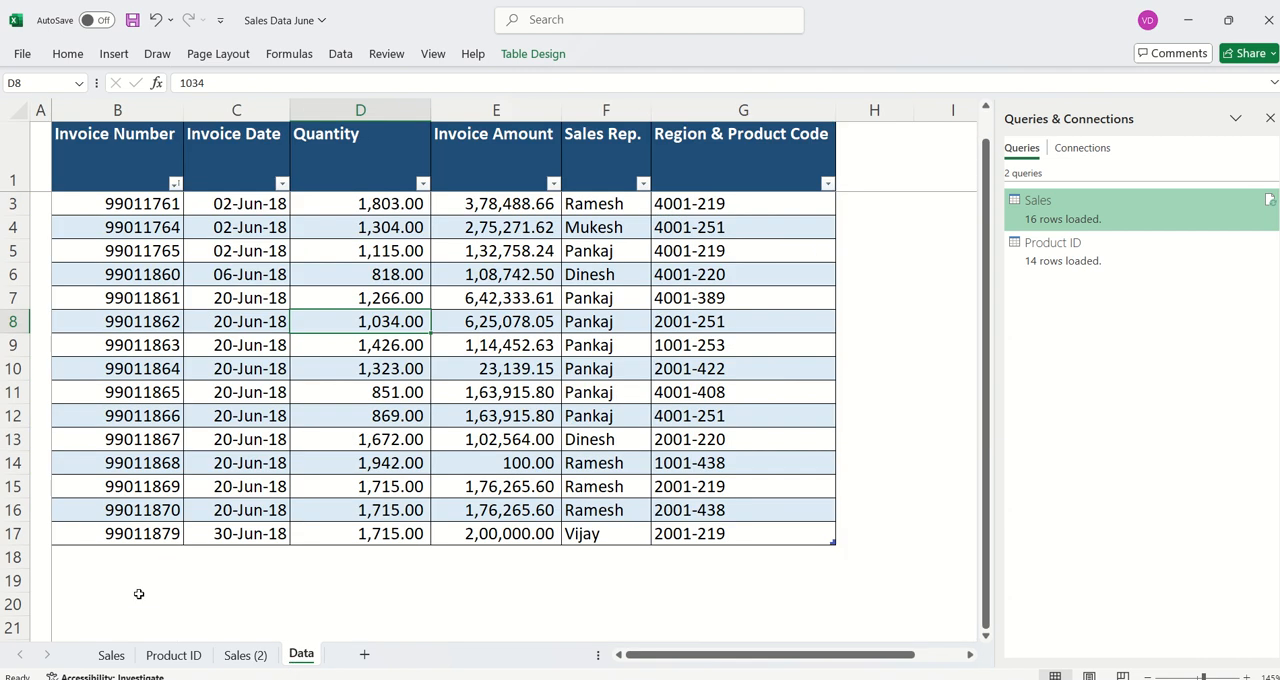
left_click(146, 557)
key("Up")
key("ctrl+c")
key("Down")
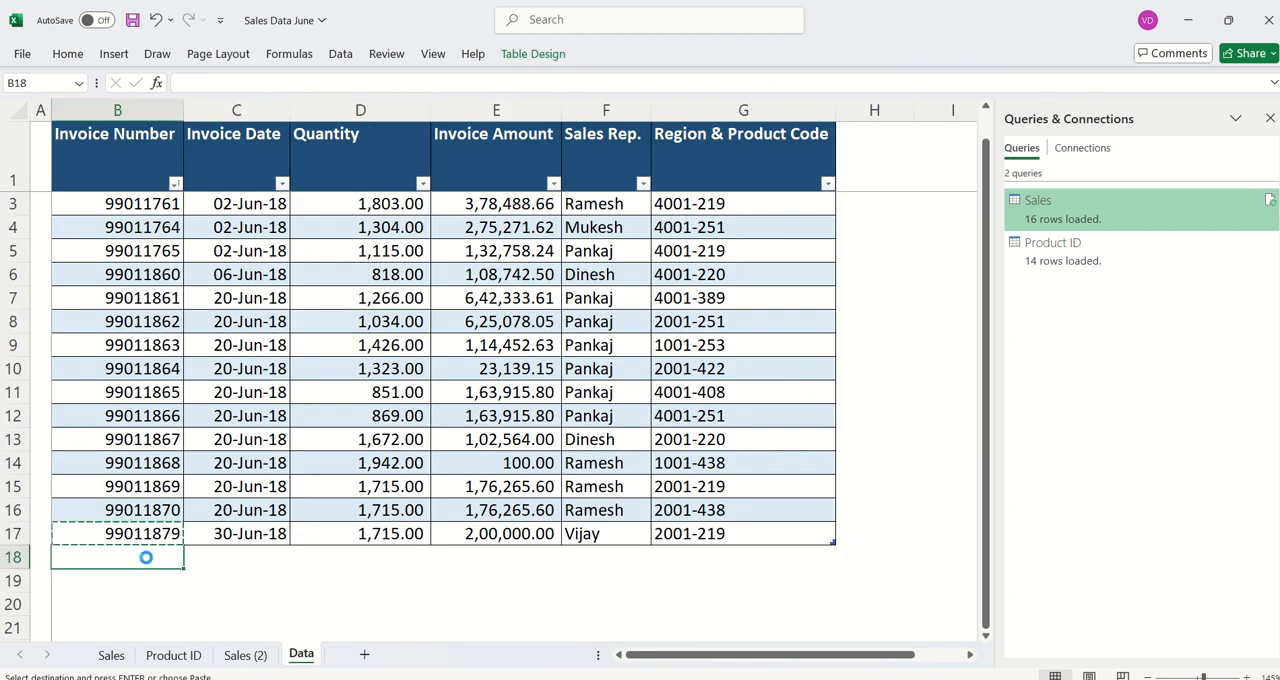
key("ctrl+v")
key("F2")
key("BackSpace")
key("BackSpace")
type("80")
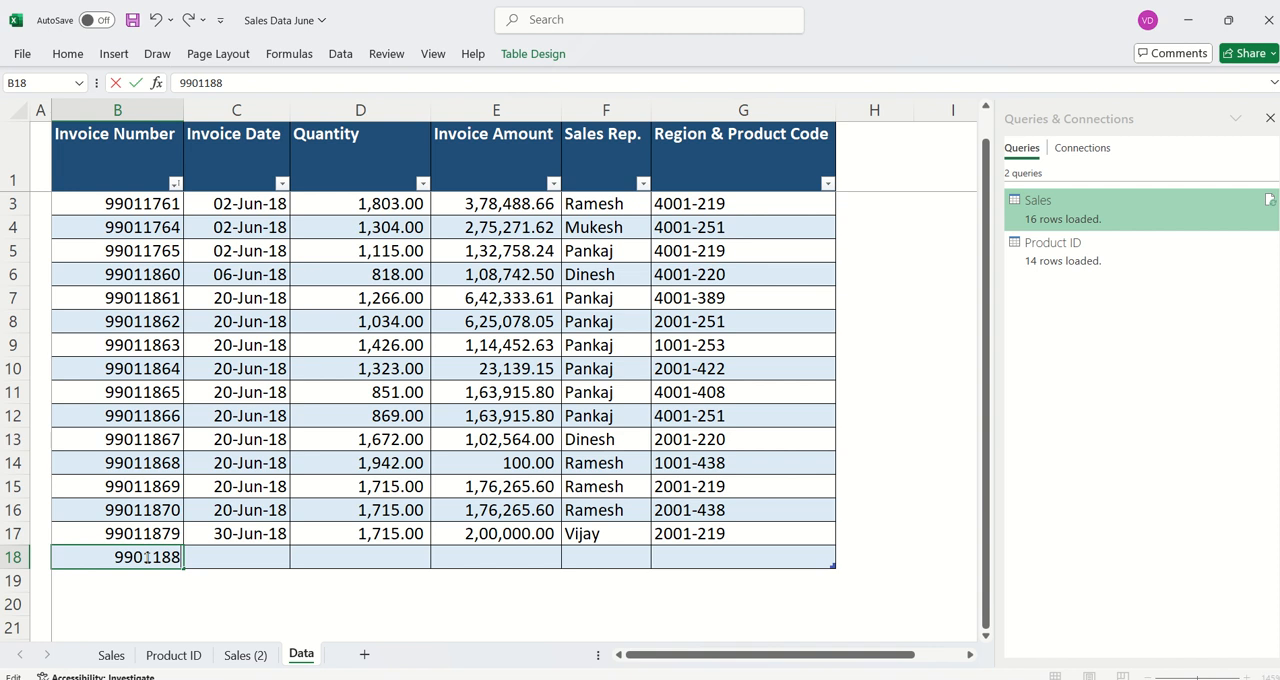
- Fill row 18's date, quantity and sales rep from the row above and enter 500000 as the invoice amount
key("Tab")
key("ctrl+d")
key("Tab")
key("ctrl+d")
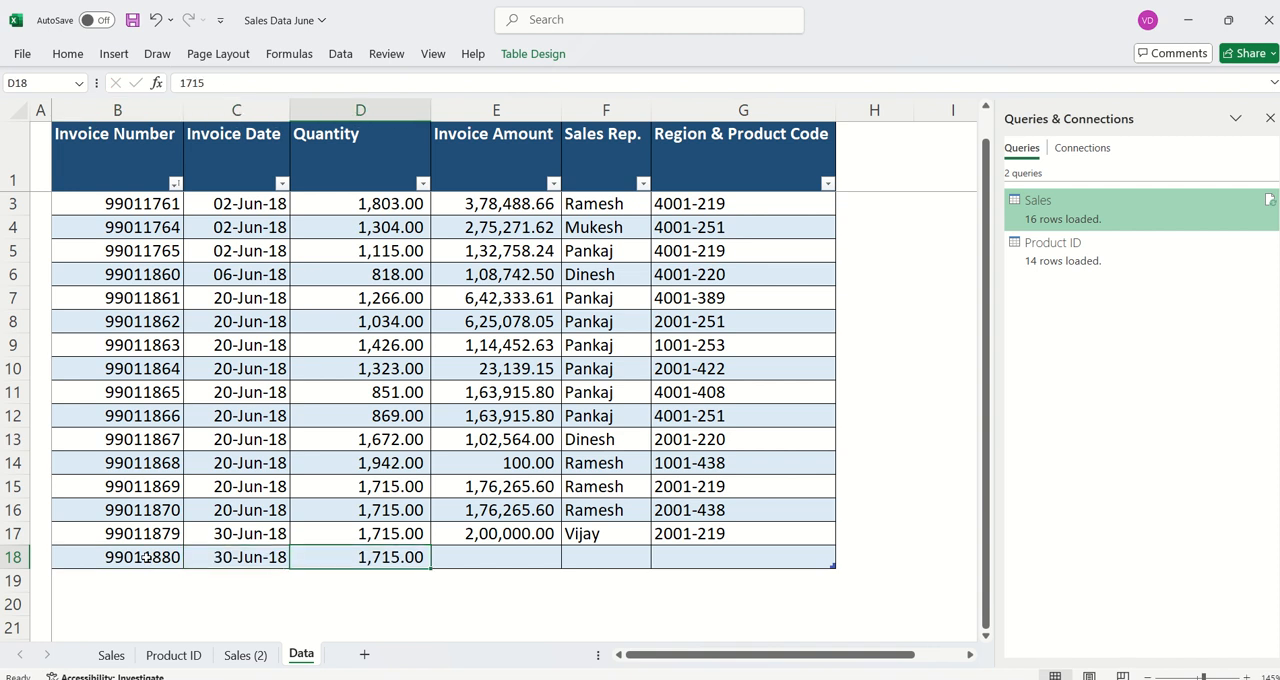
key("Tab")
type("500000")
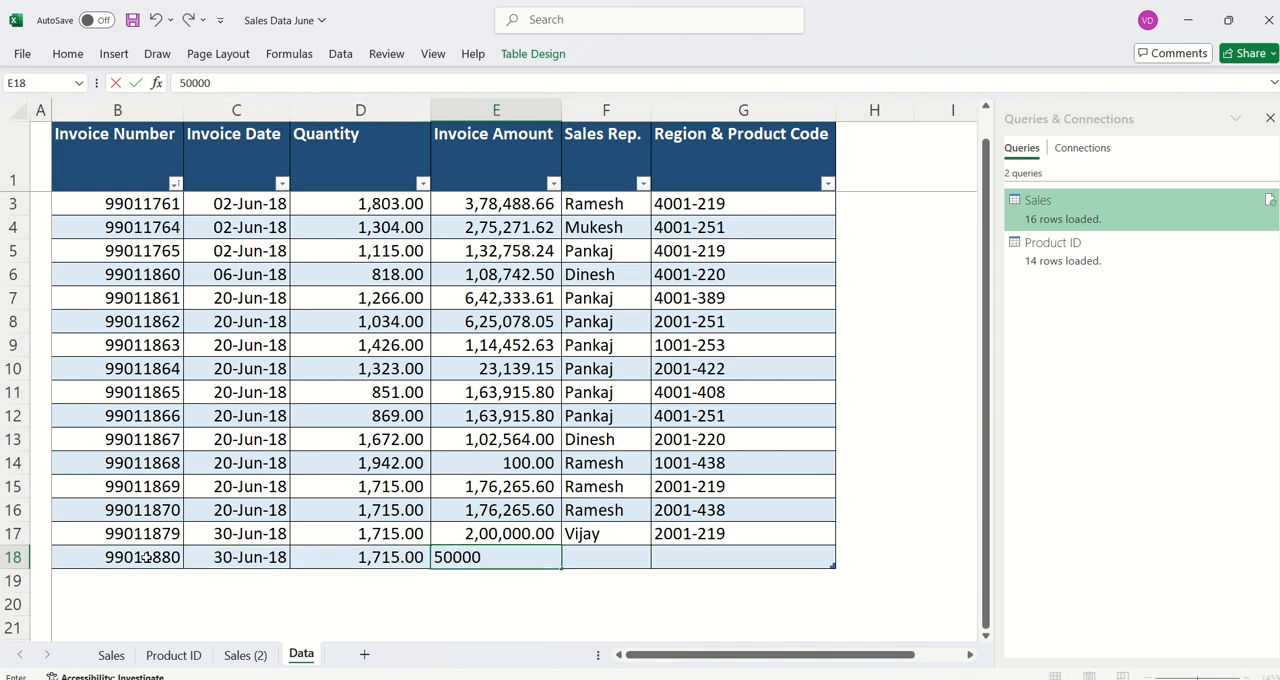
key("Tab")
key("ctrl+d")
key("Tab")
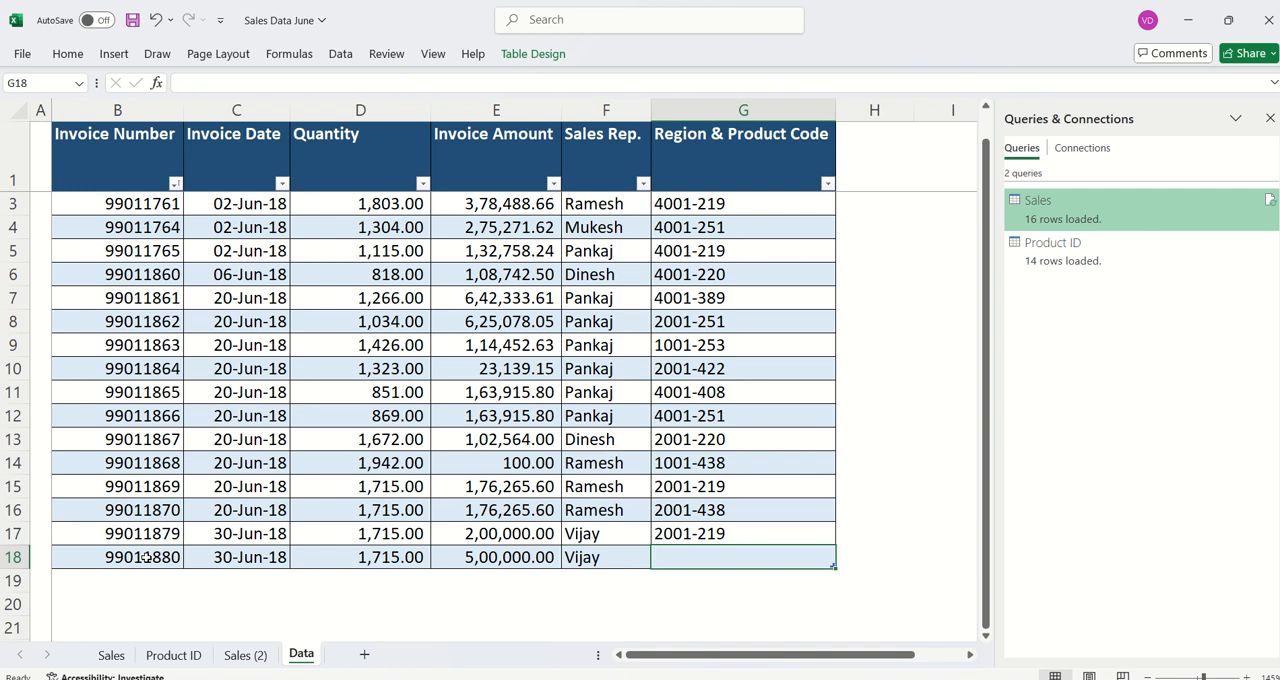
- Copy the Region & Product Code 2001-438 from row 16 into row 18, and return to the Sales (2) sheet
key("Up")
key("Up")
key("ctrl+c")
key("Down")
key("Down")
key("ctrl+v")
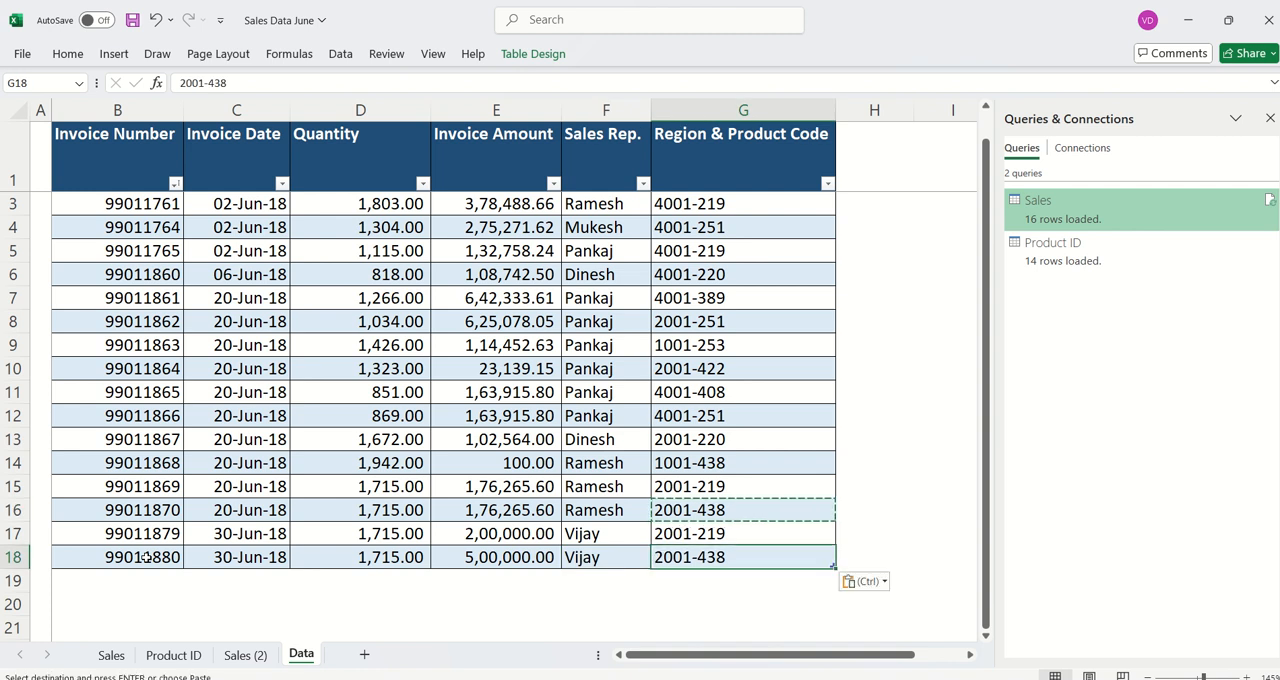
left_click(245, 655)
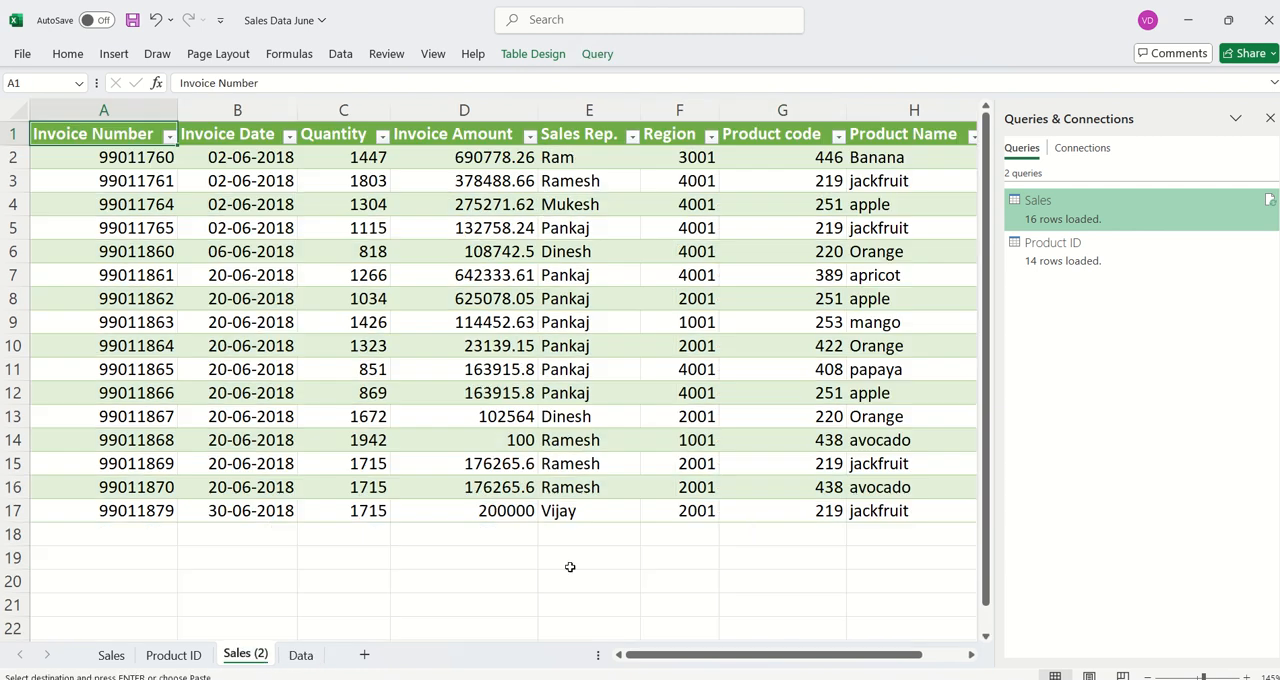
left_click_drag(778, 655, 740, 620)
left_click(340, 54)
left_click(322, 120)
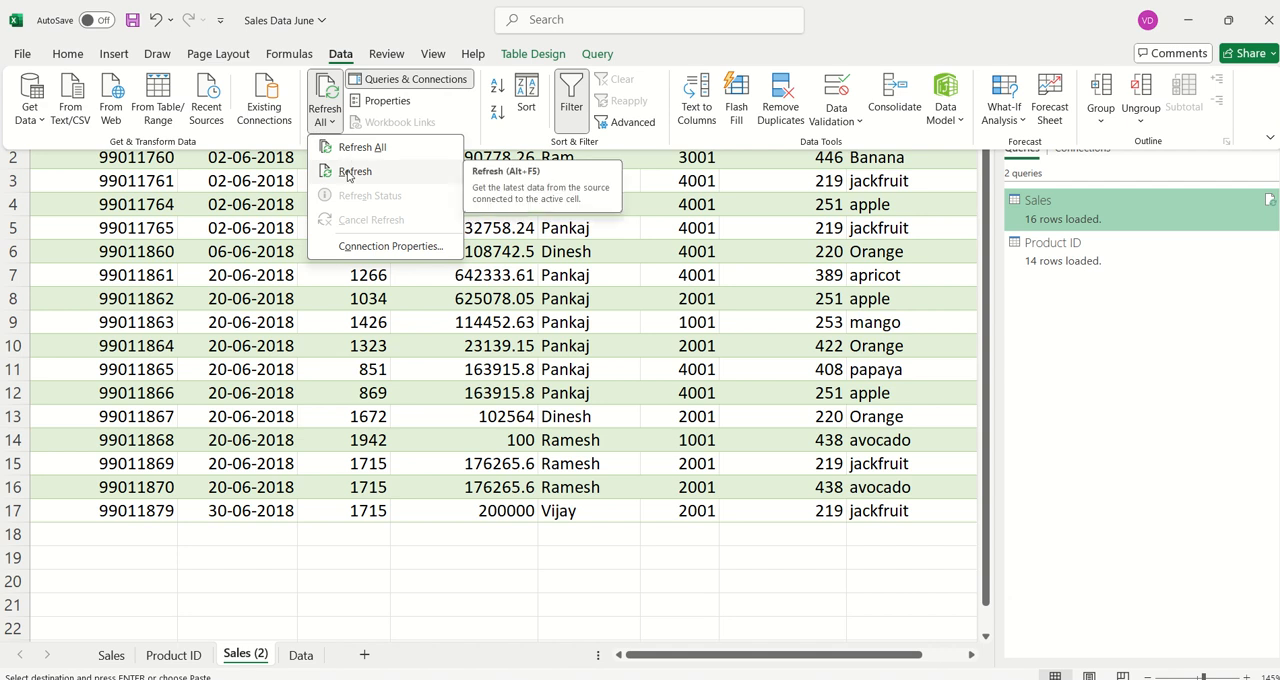
left_click(382, 315)
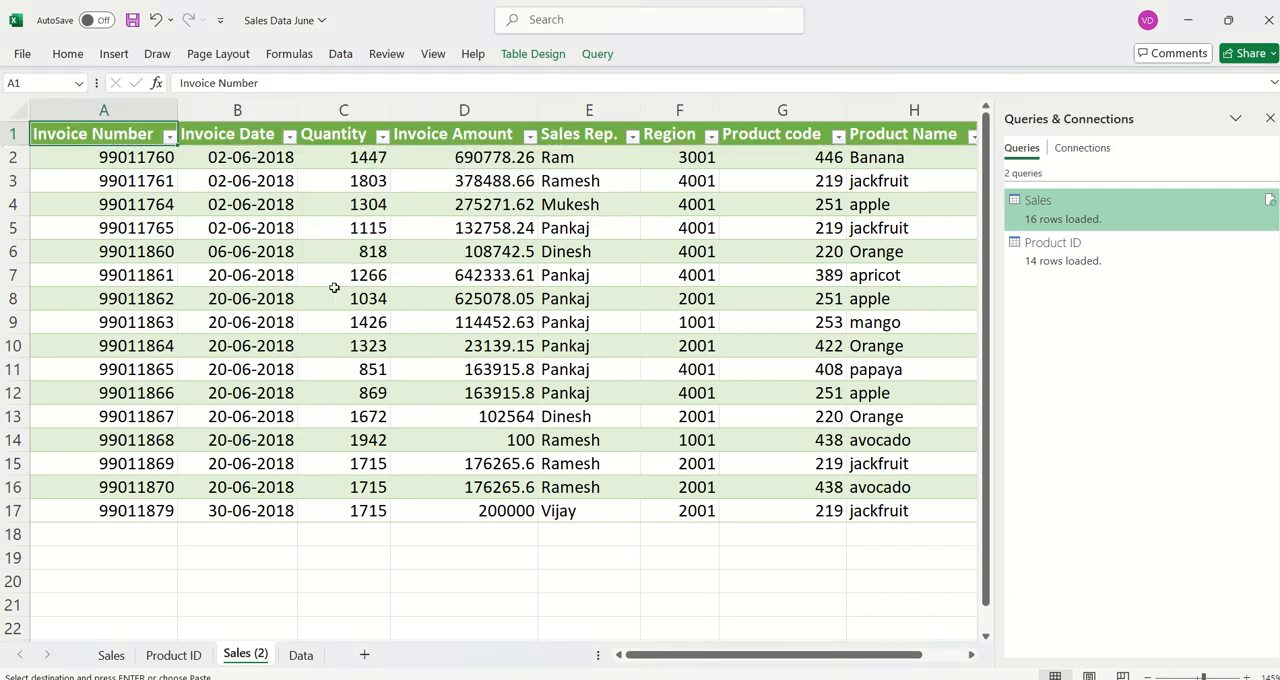
- Refresh the Sales query table on the Sales (2) sheet to load the added record
left_click(335, 296)
left_click(597, 54)
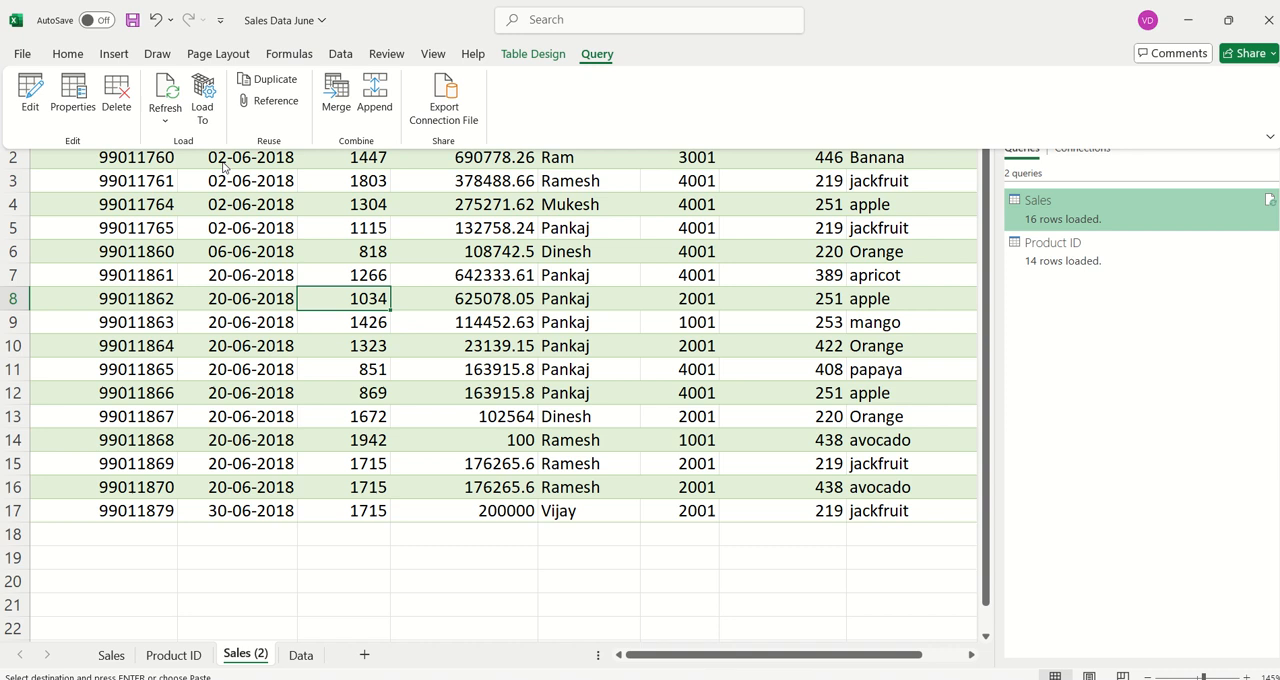
left_click(165, 118)
left_click(180, 145)
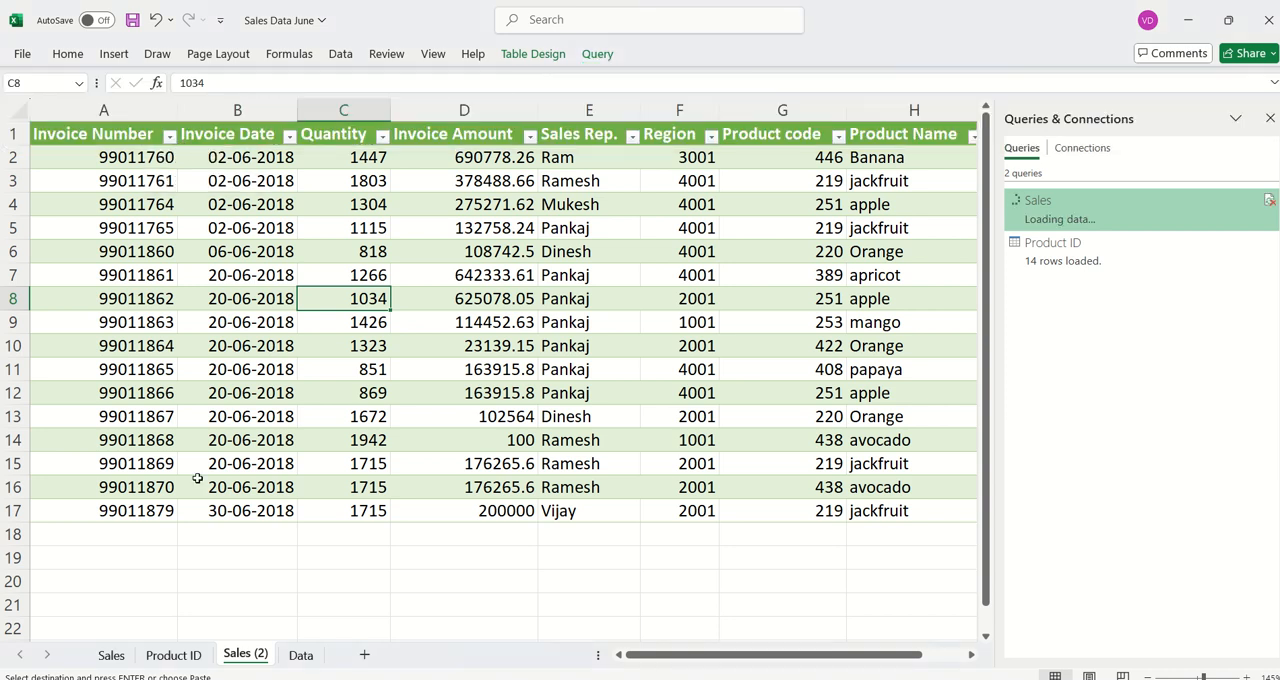
left_click_drag(670, 660, 714, 658)
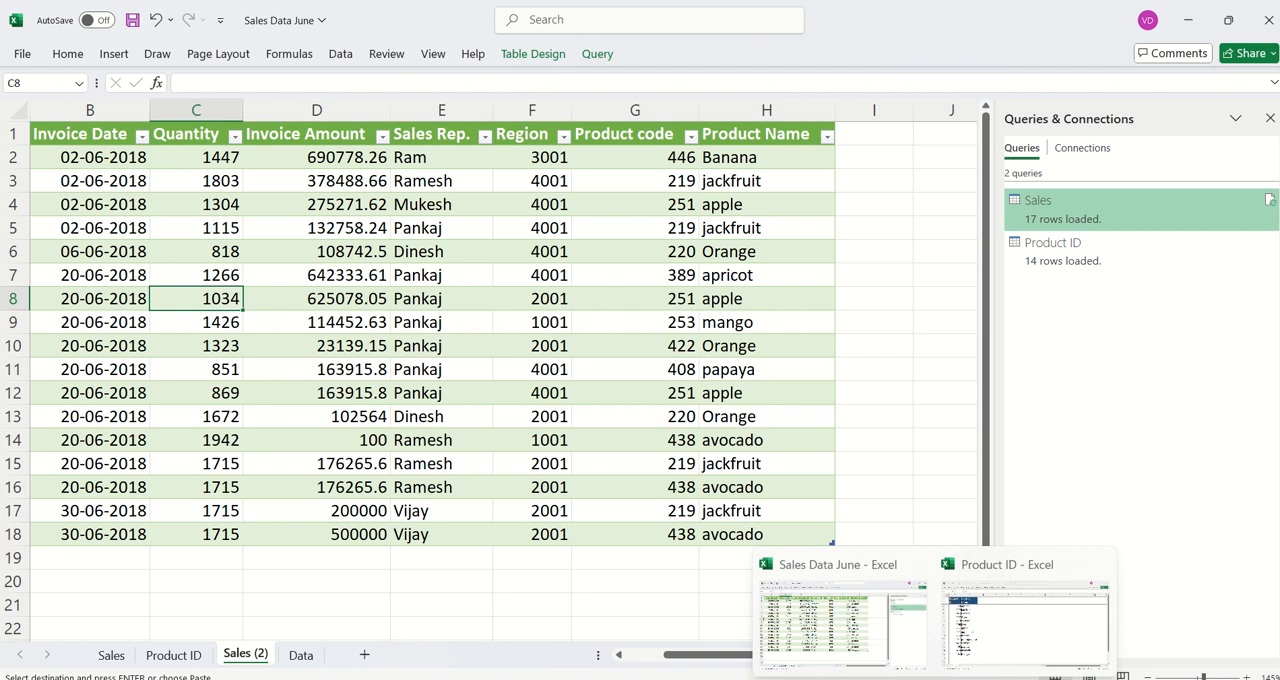
- Switch to the Product ID workbook and examine the empty cells B16:C16 below the product list
left_click(1040, 605)
left_click_drag(105, 596, 186, 603)
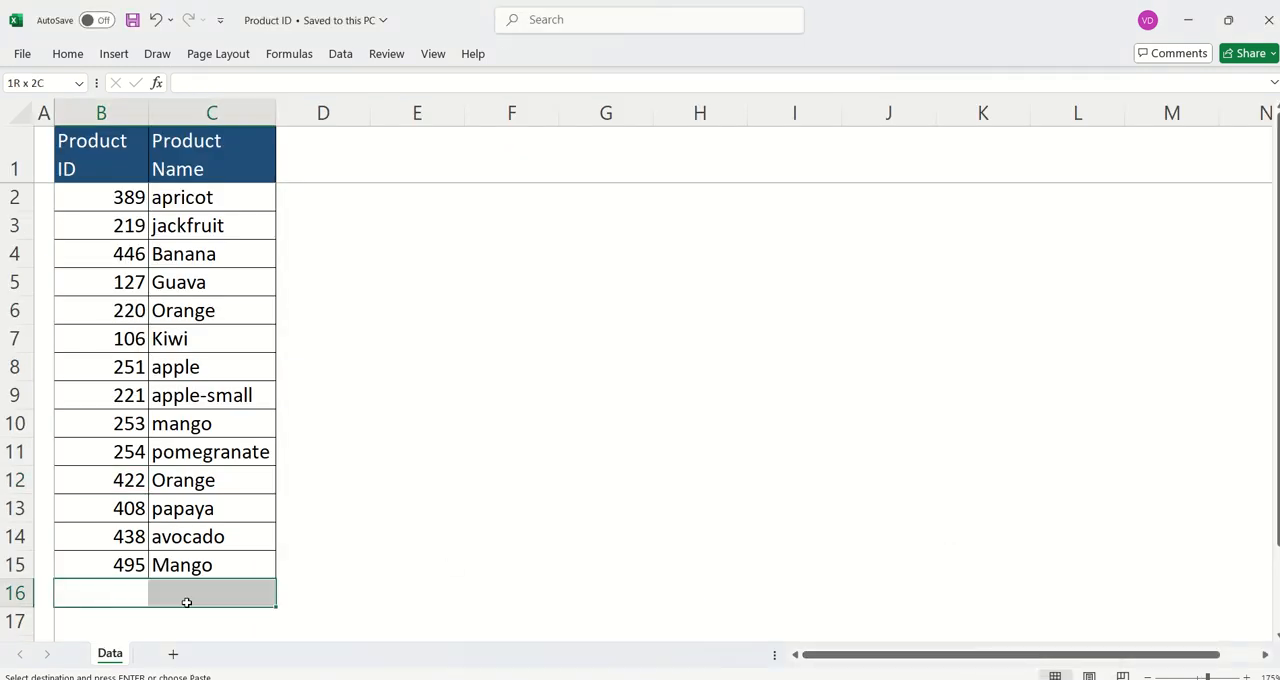
scroll(152, 522, "down", 3)
key("alt+Tab")
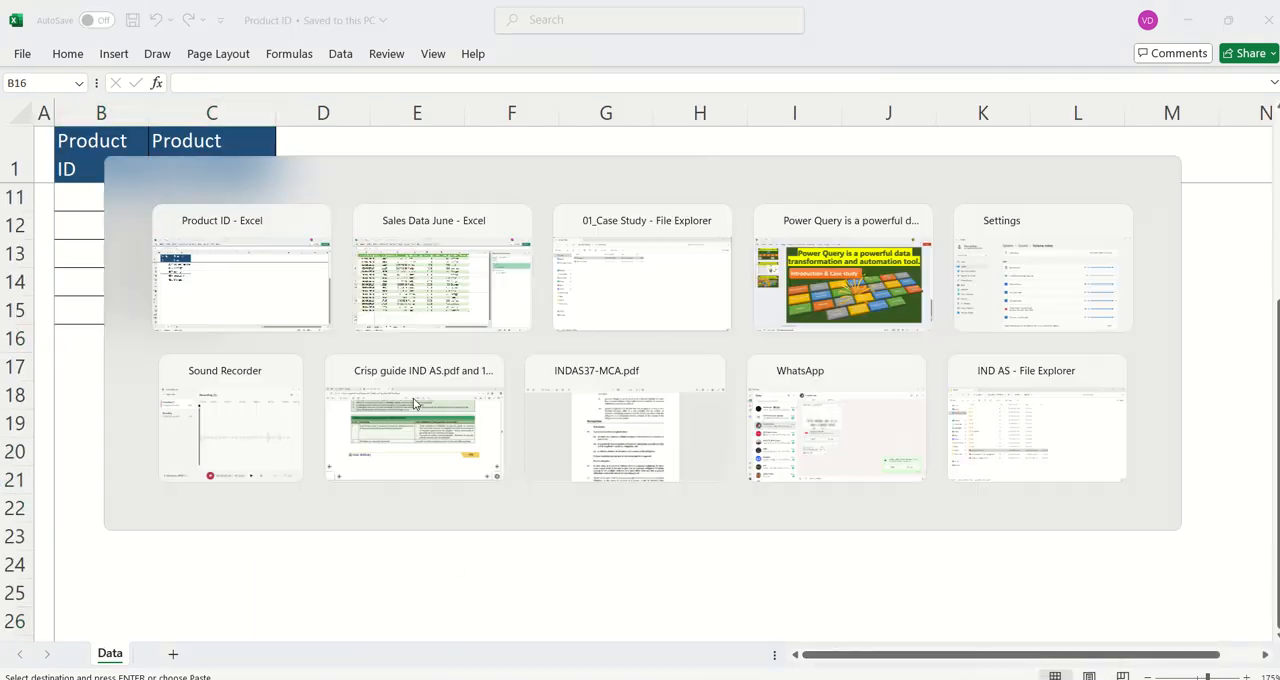
- Switch to the Sales Data June workbook and permanently delete its Product ID sheet
left_click(172, 655)
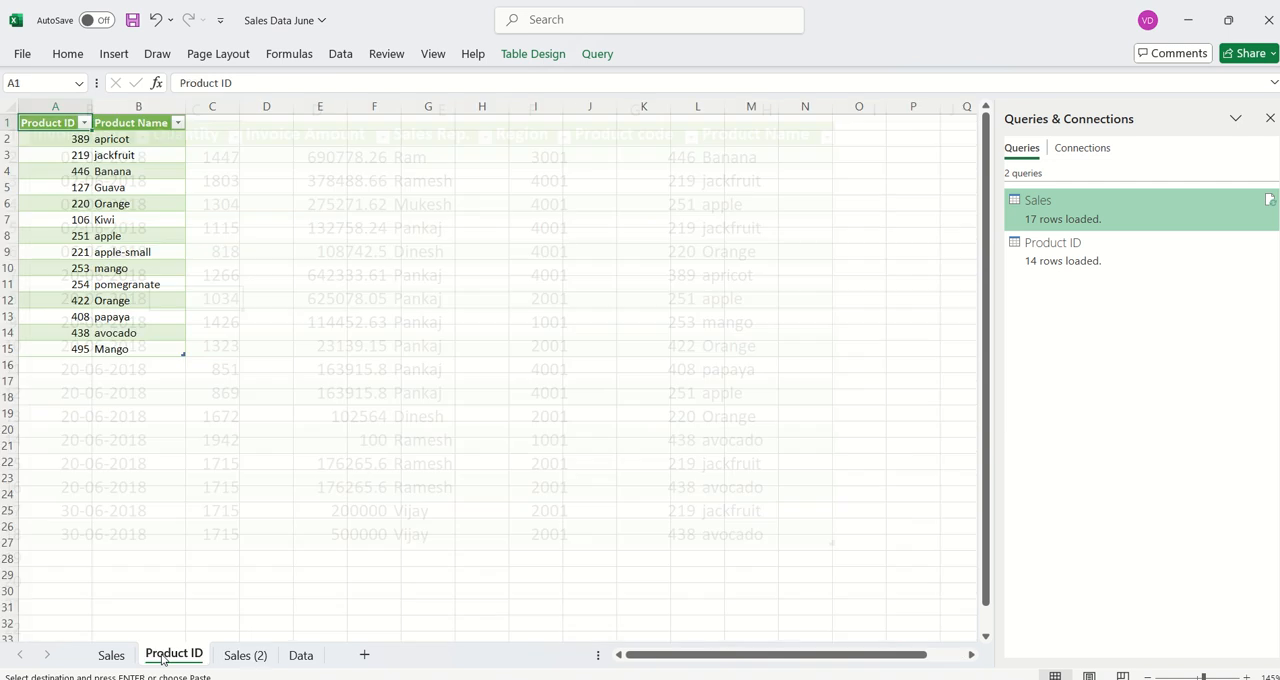
right_click(170, 656)
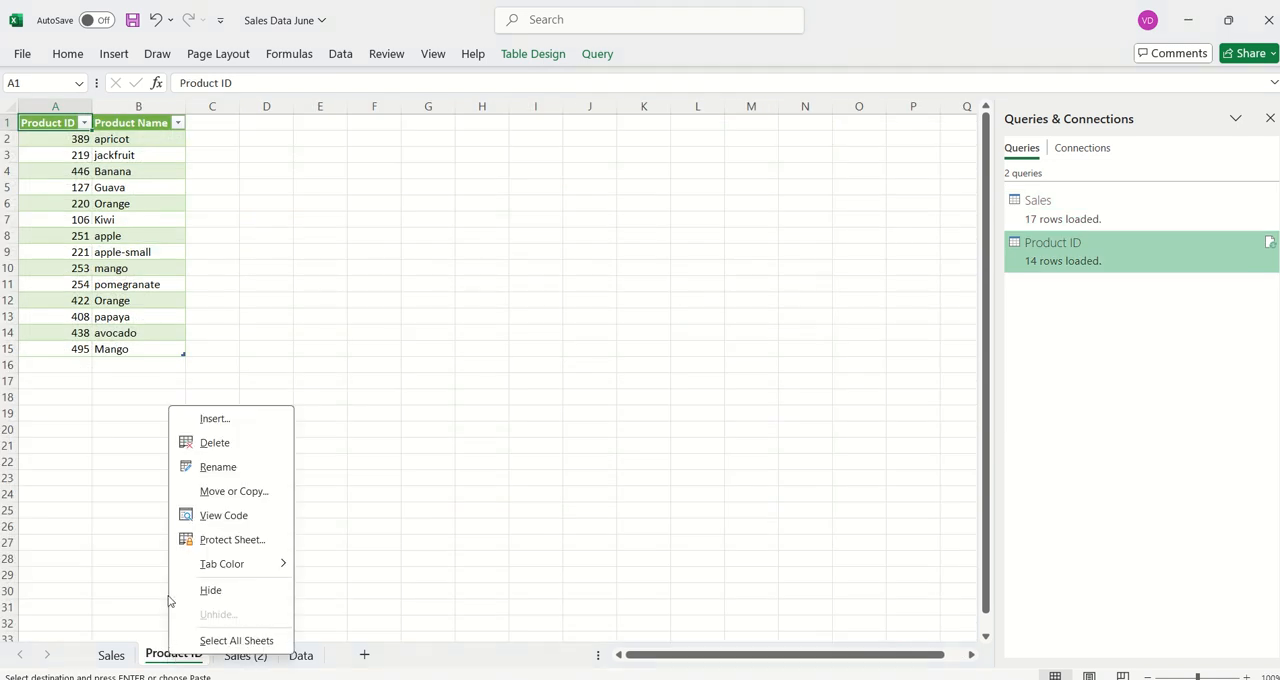
left_click(215, 446)
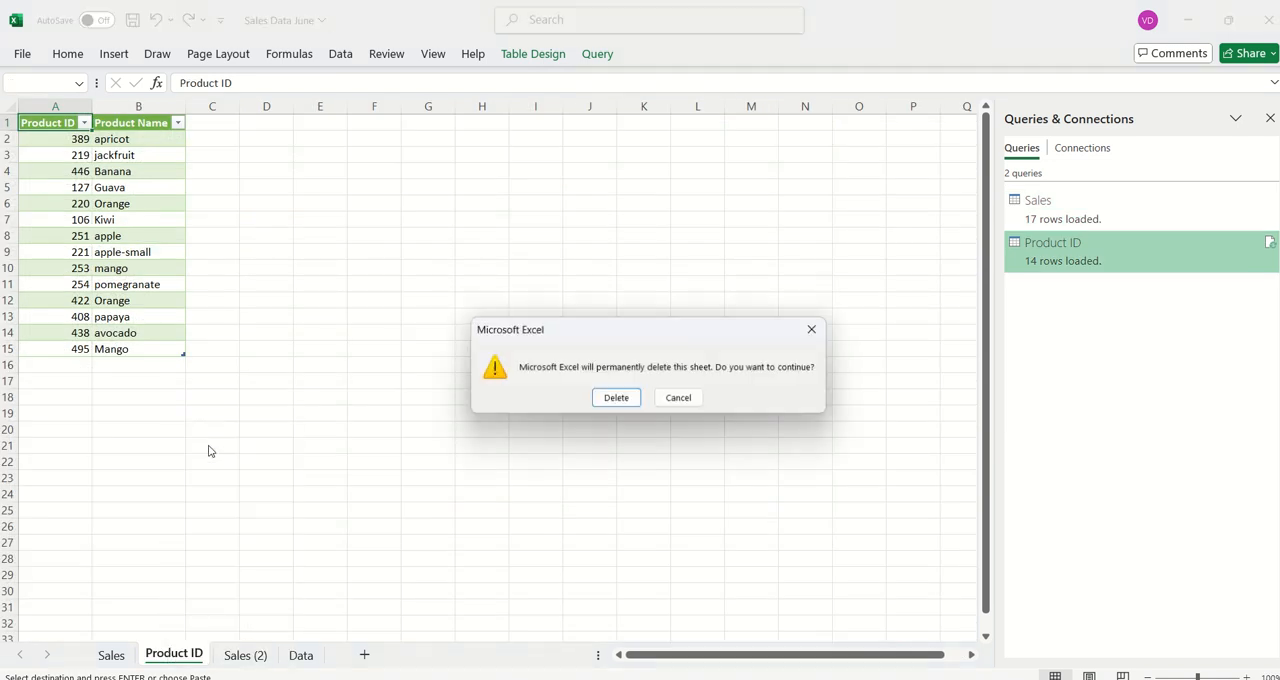
left_click(614, 398)
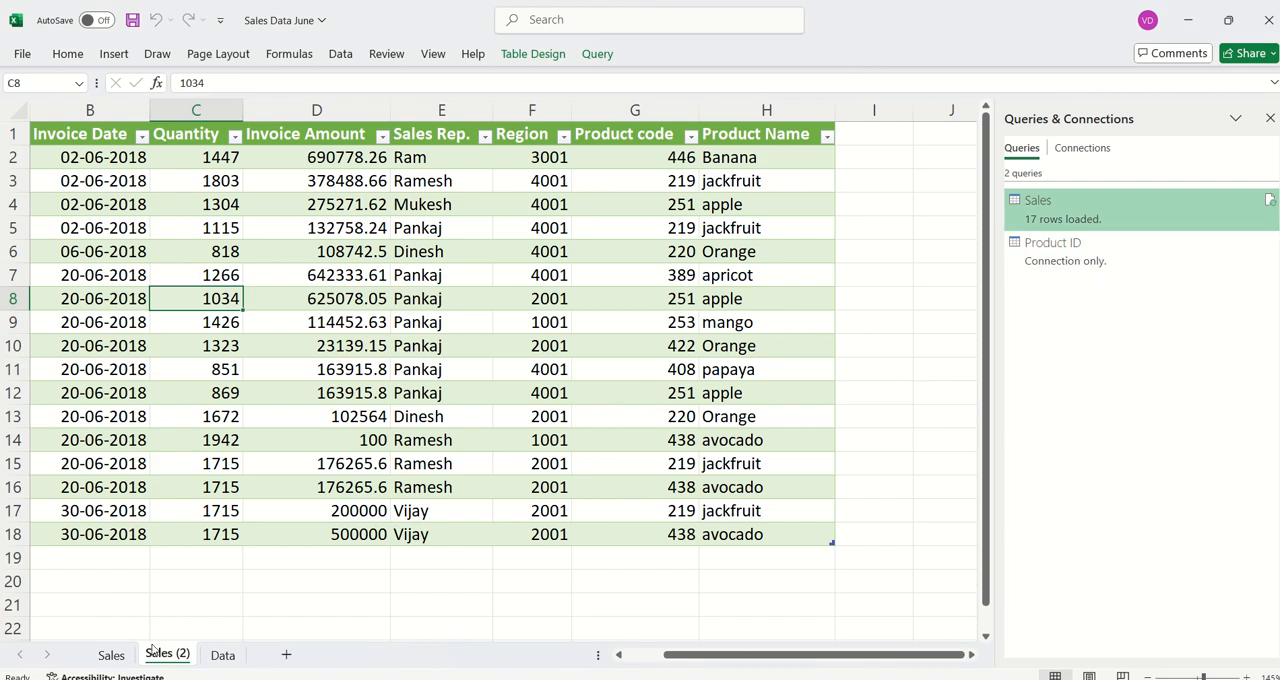
- Close the workbook's list of queries and connections and display it again
left_click(562, 252)
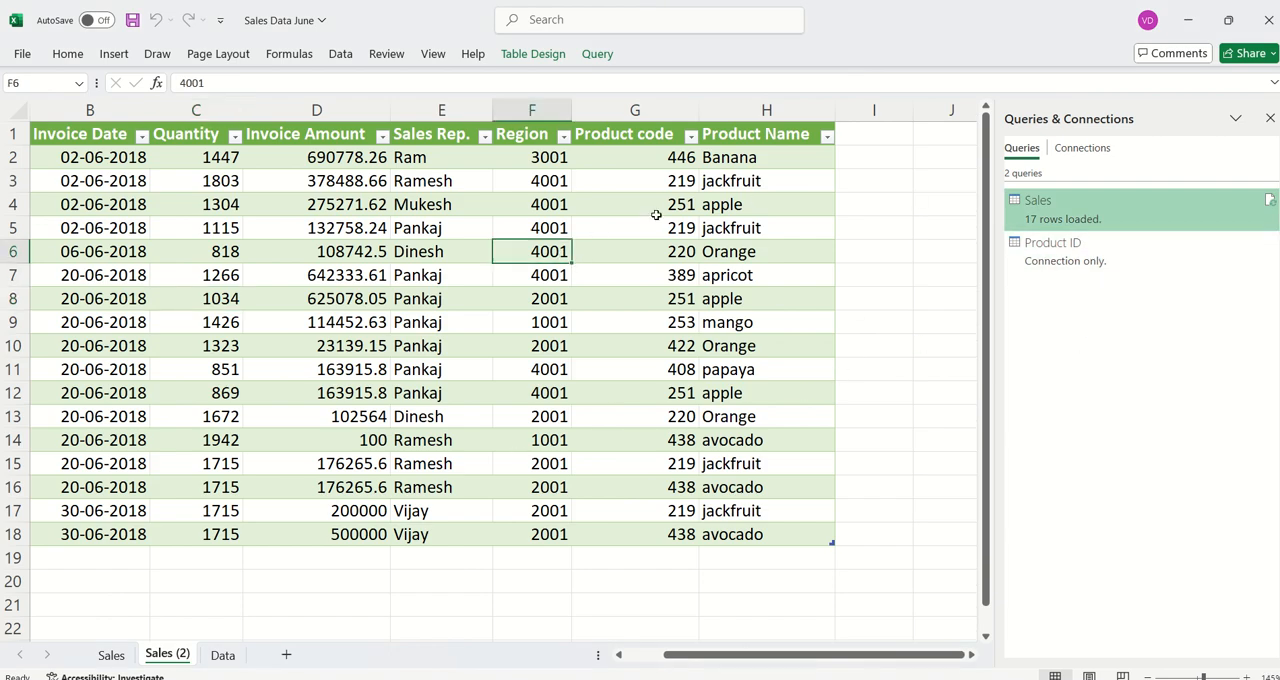
left_click(1271, 119)
left_click(595, 62)
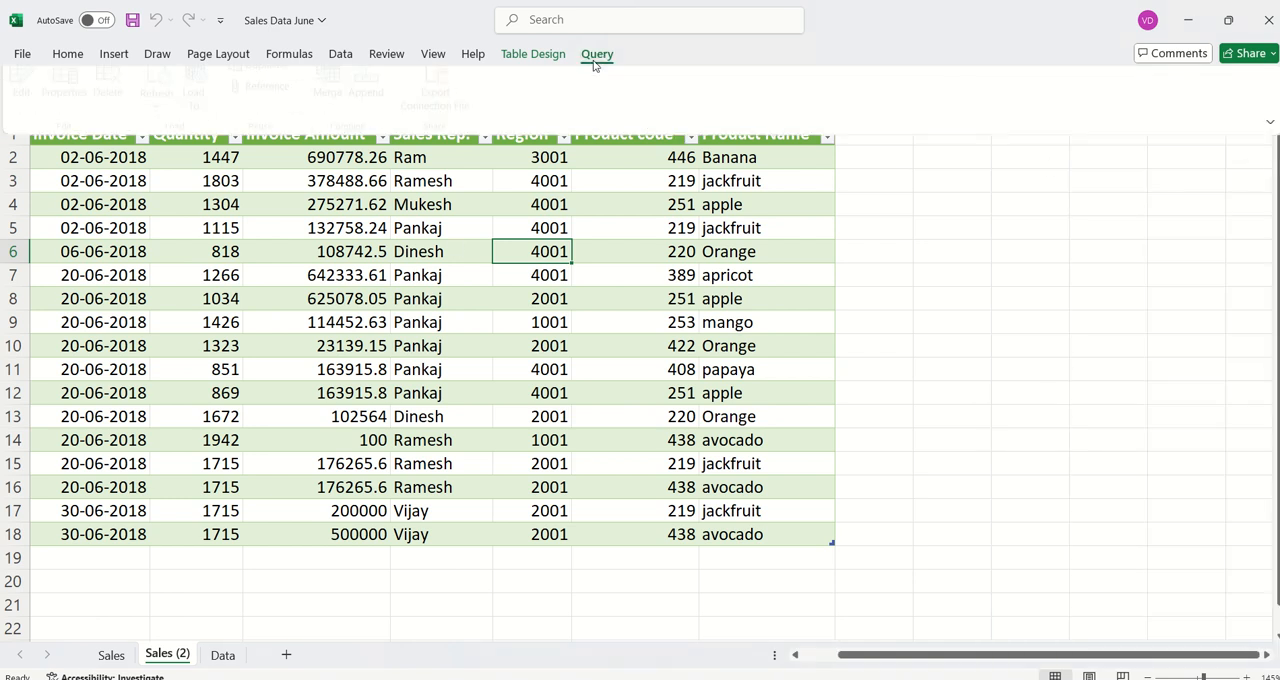
left_click(286, 303)
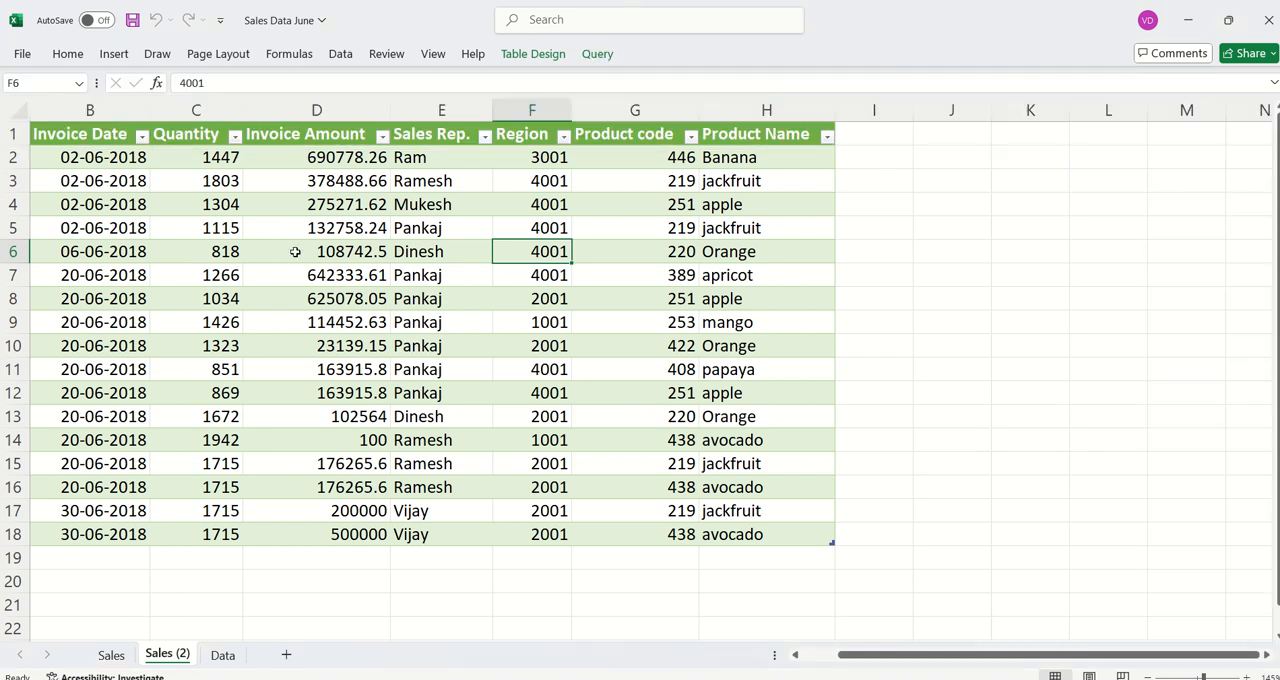
left_click(343, 58)
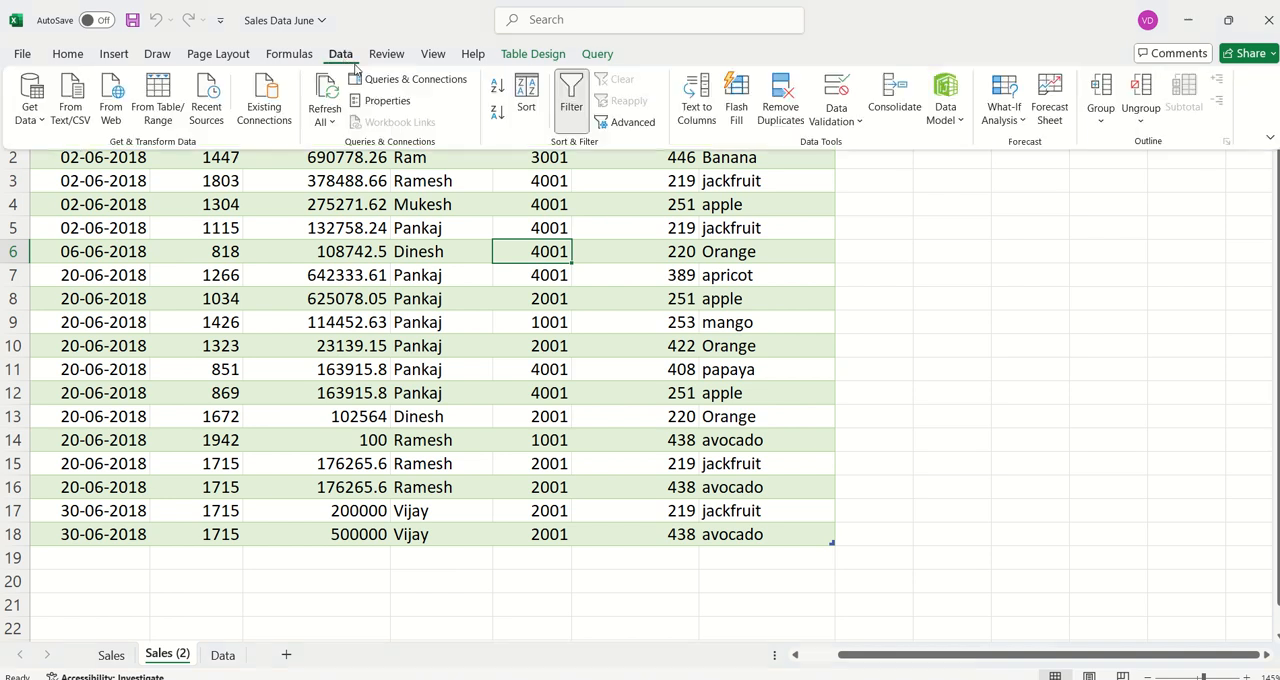
left_click(426, 82)
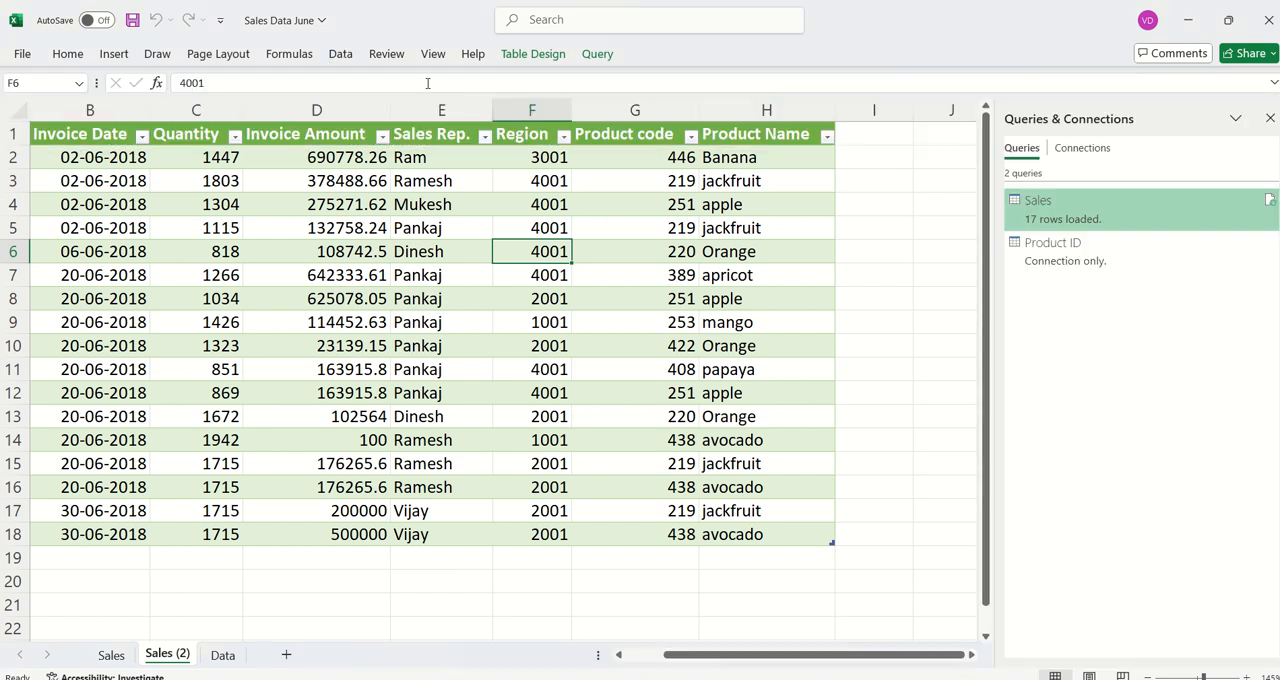
- Open the Sales query in the Power Query Editor to review its applied steps, and load it back to the workbook
right_click(1090, 217)
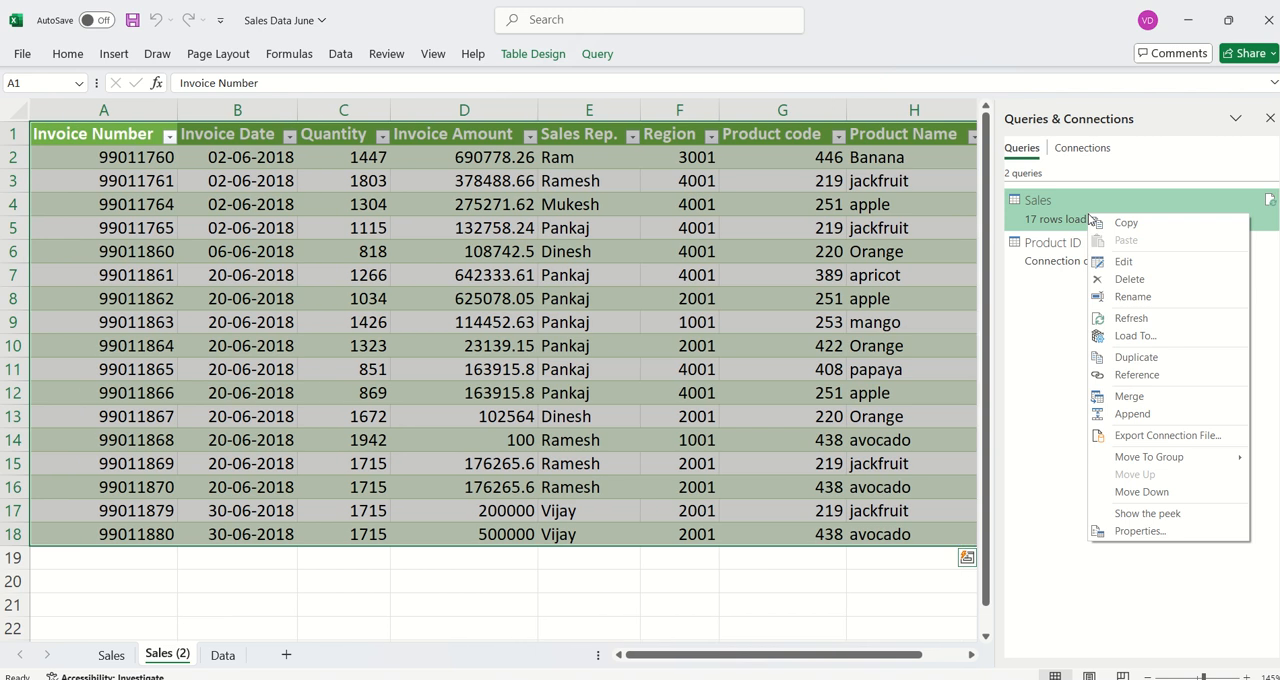
left_click(1123, 264)
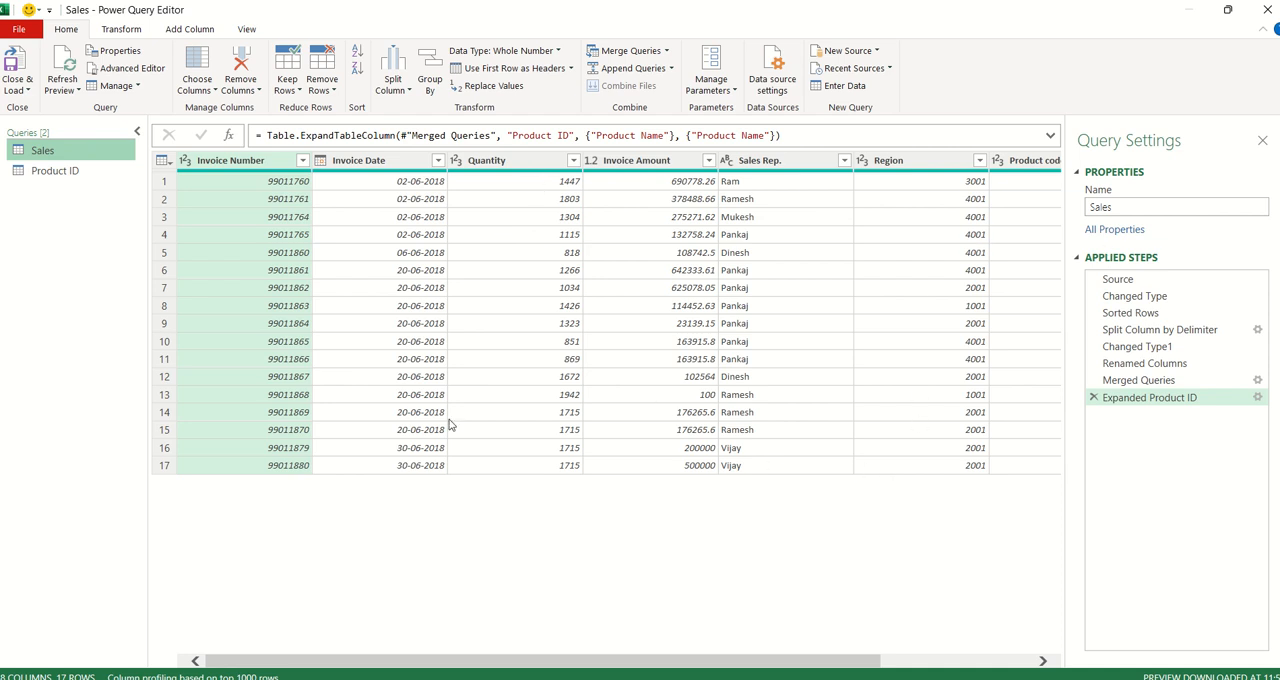
left_click(27, 91)
left_click(45, 107)
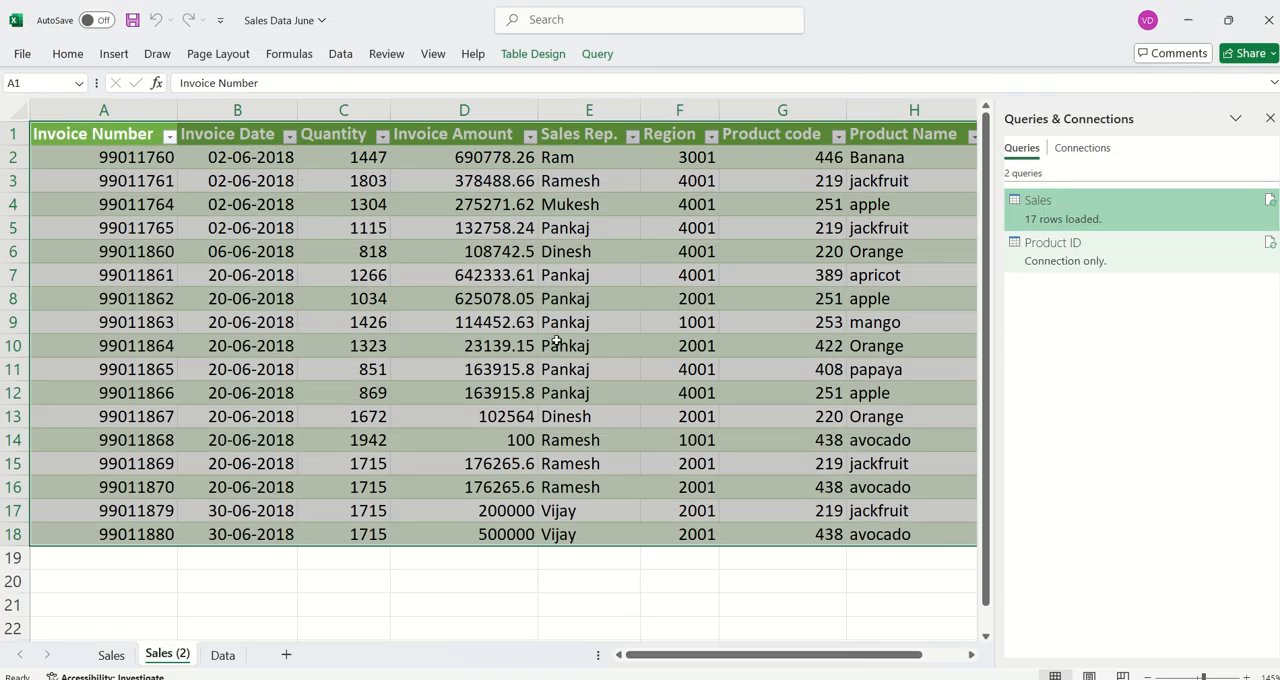
- Change the Sales query's load destination to a PivotTable Report on the existing worksheet at A1, replacing the loaded table
right_click(1063, 218)
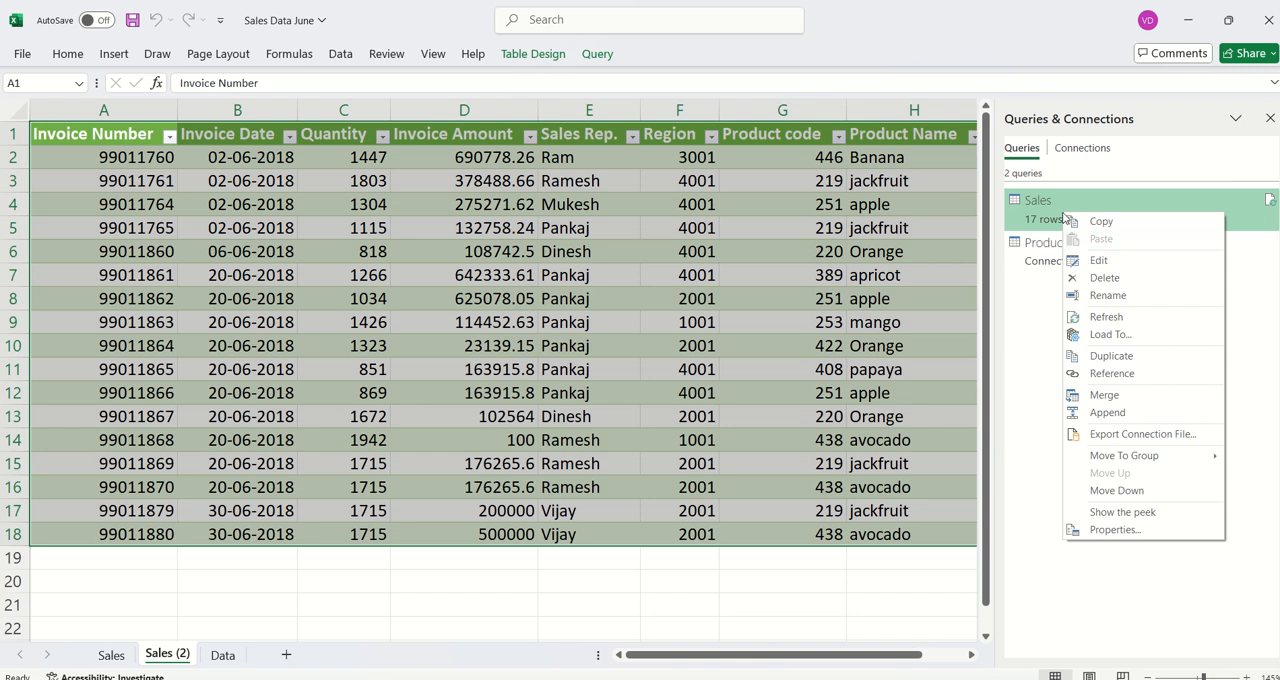
left_click(1128, 339)
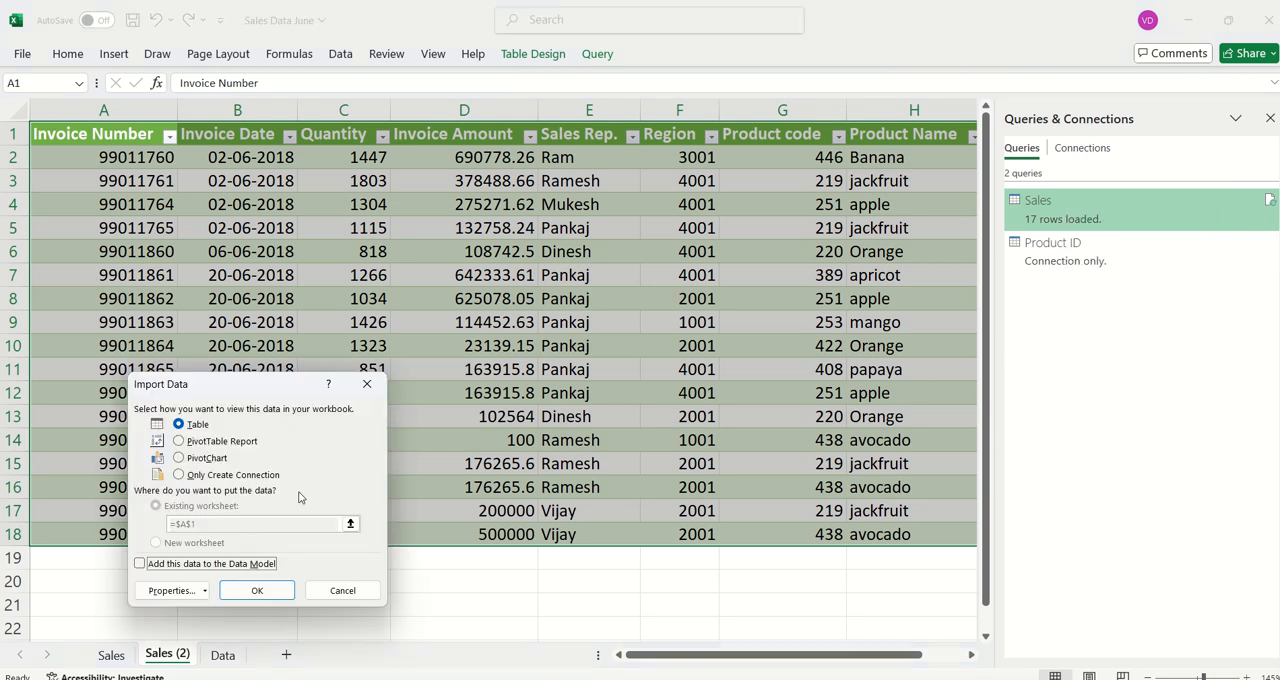
left_click(229, 441)
left_click(253, 593)
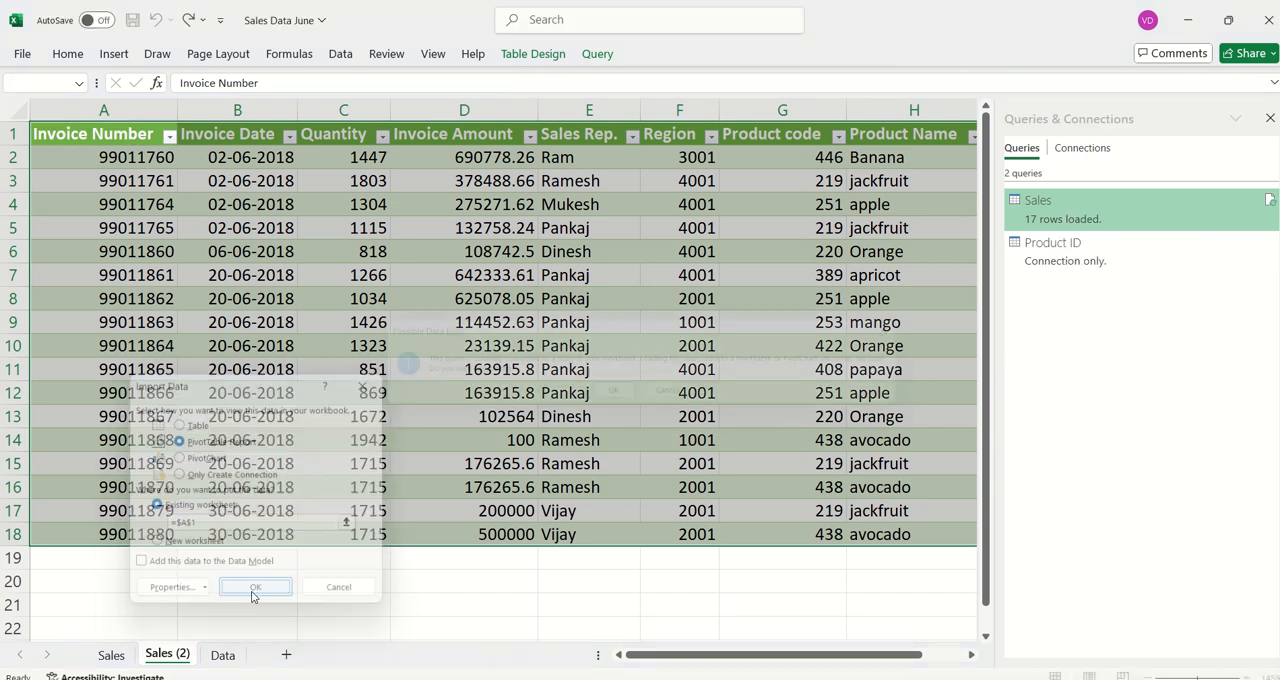
left_click(617, 398)
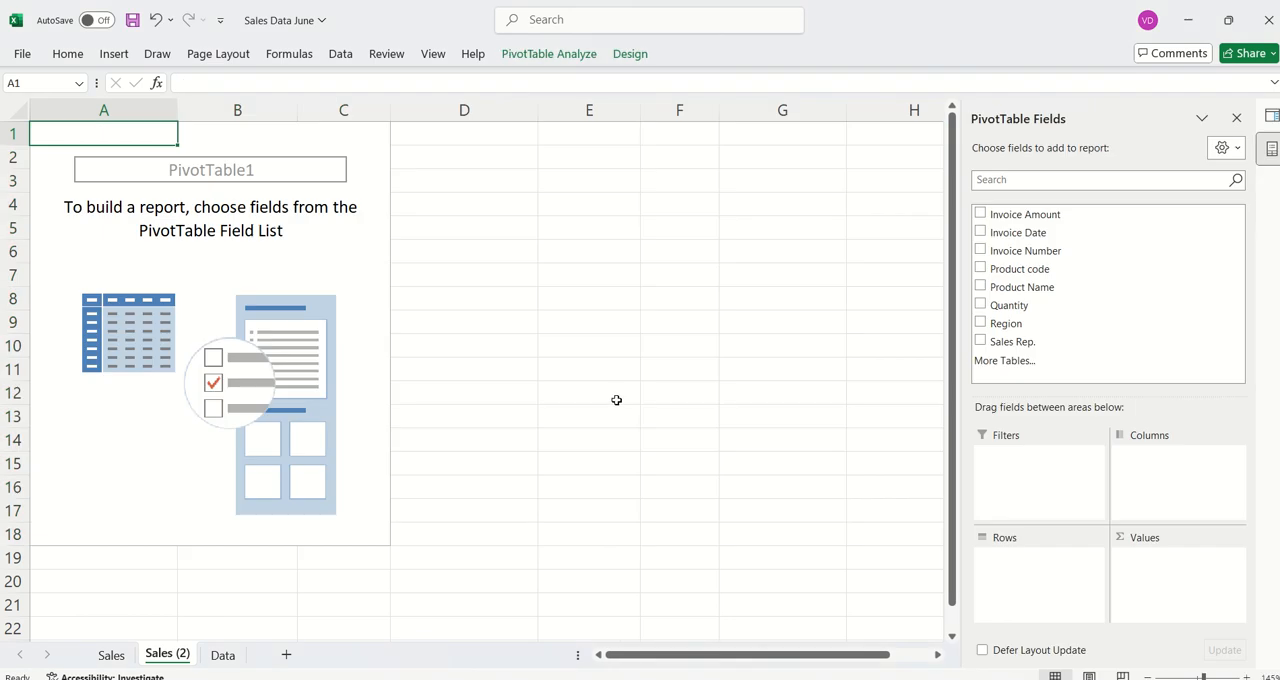
- Build the pivot table with Product Name as rows and the sum of Invoice Amount as values
left_click_drag(1040, 290, 1061, 574)
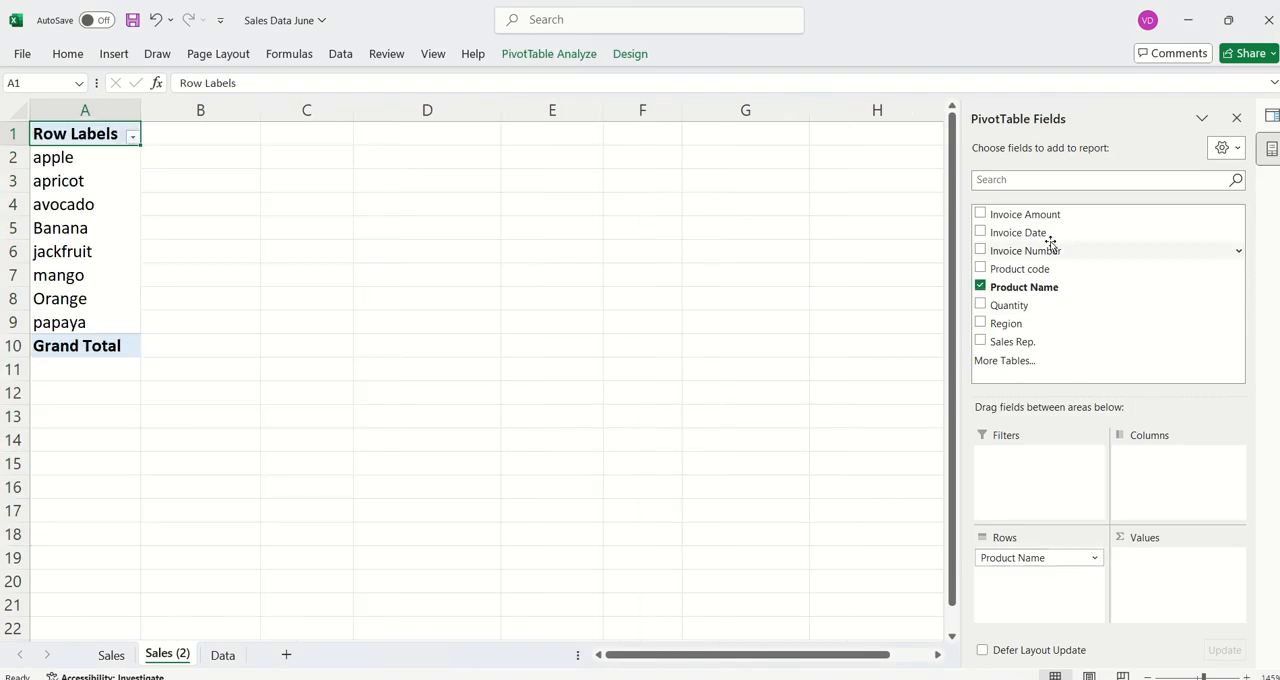
left_click_drag(1046, 214, 1172, 590)
scroll(243, 329, "up", 3)
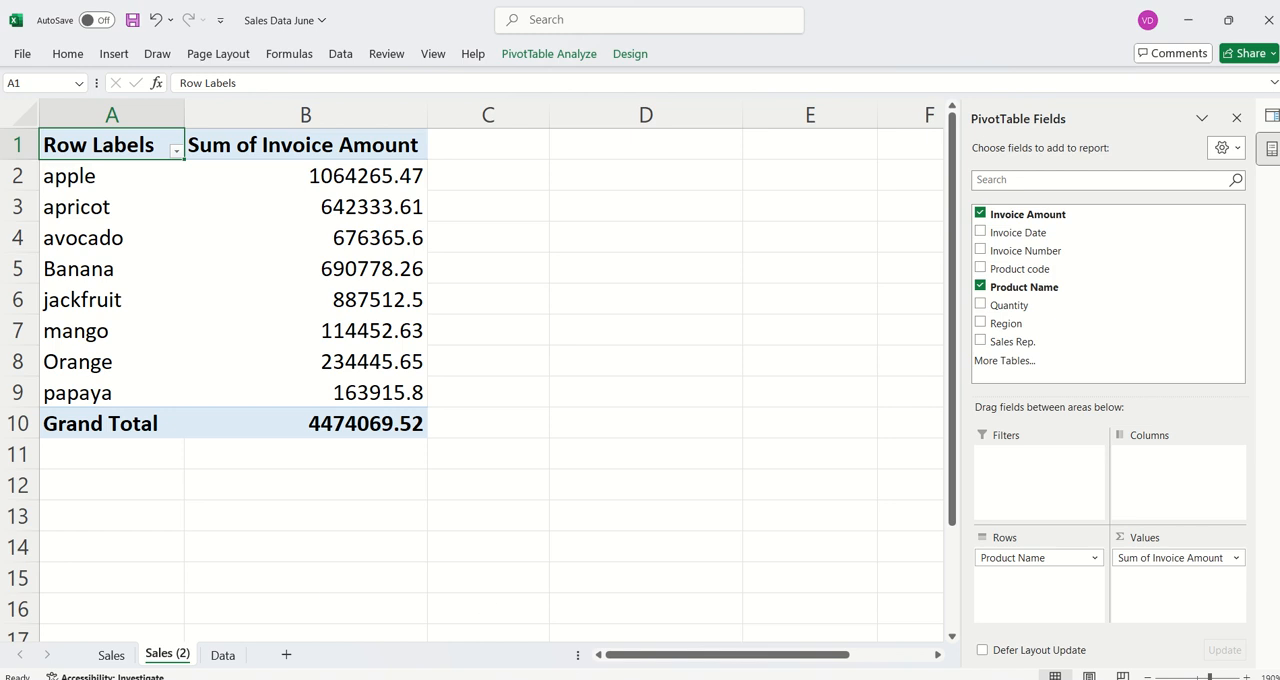
- Switch to the Power Query presentation in PowerPoint to view slide 3, and return to the pivot table in Excel
mouse_move(822, 678)
left_click(820, 636)
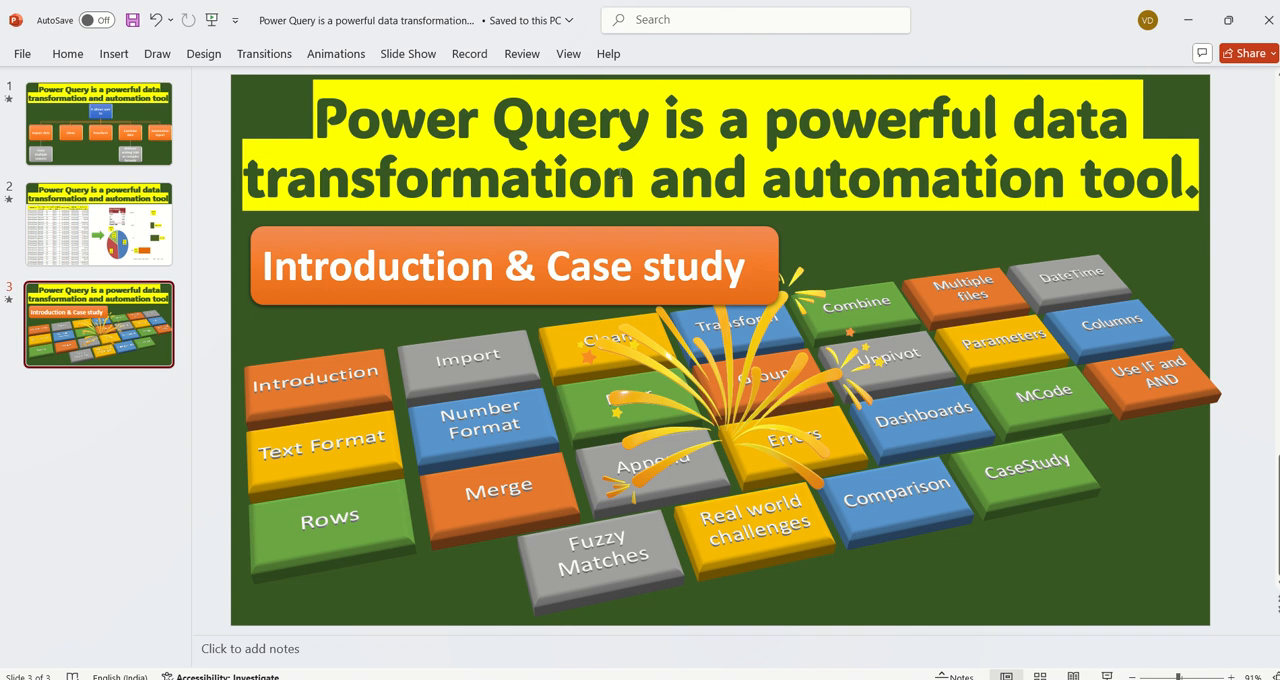
key("alt+Tab")
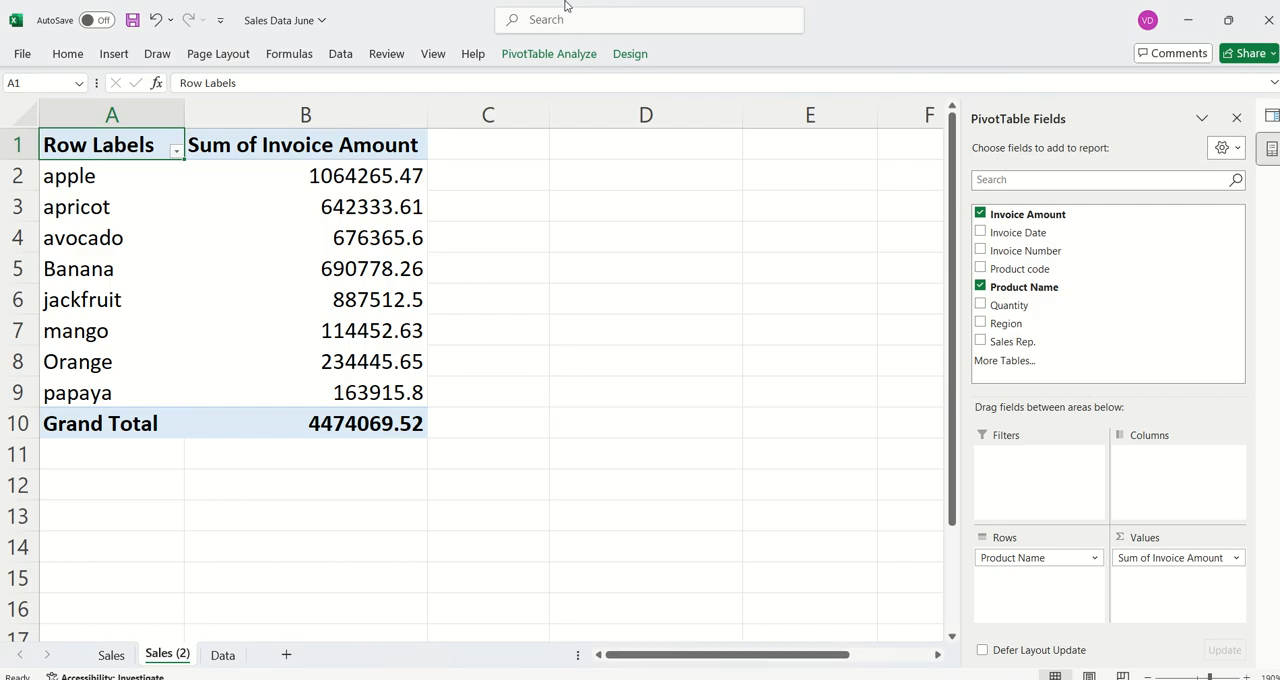